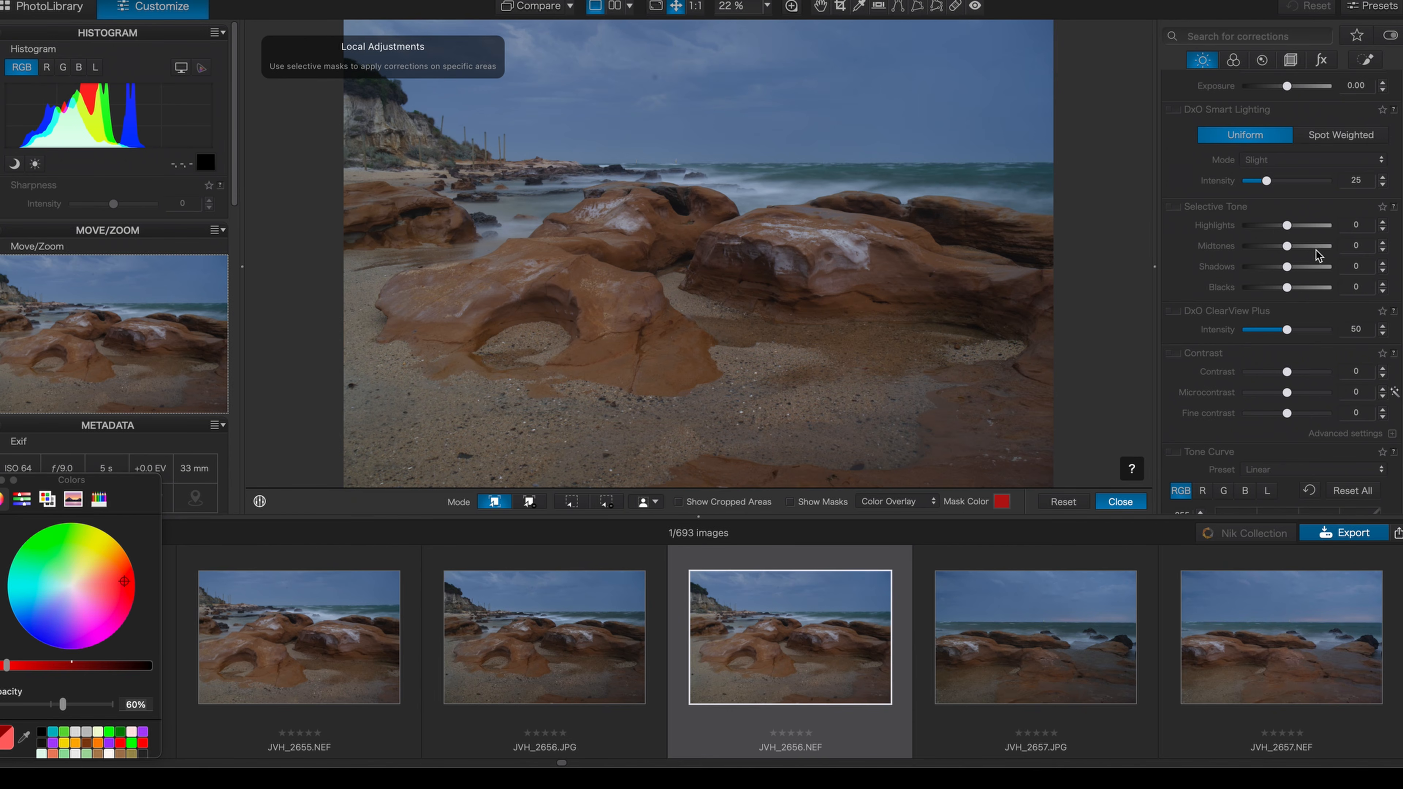
# Create a local adjustment AI mask covering the sky and enlarge the photo preview over the filmstrip
pyautogui.moveTo(1287, 85); pyautogui.dragTo(1290, 87)
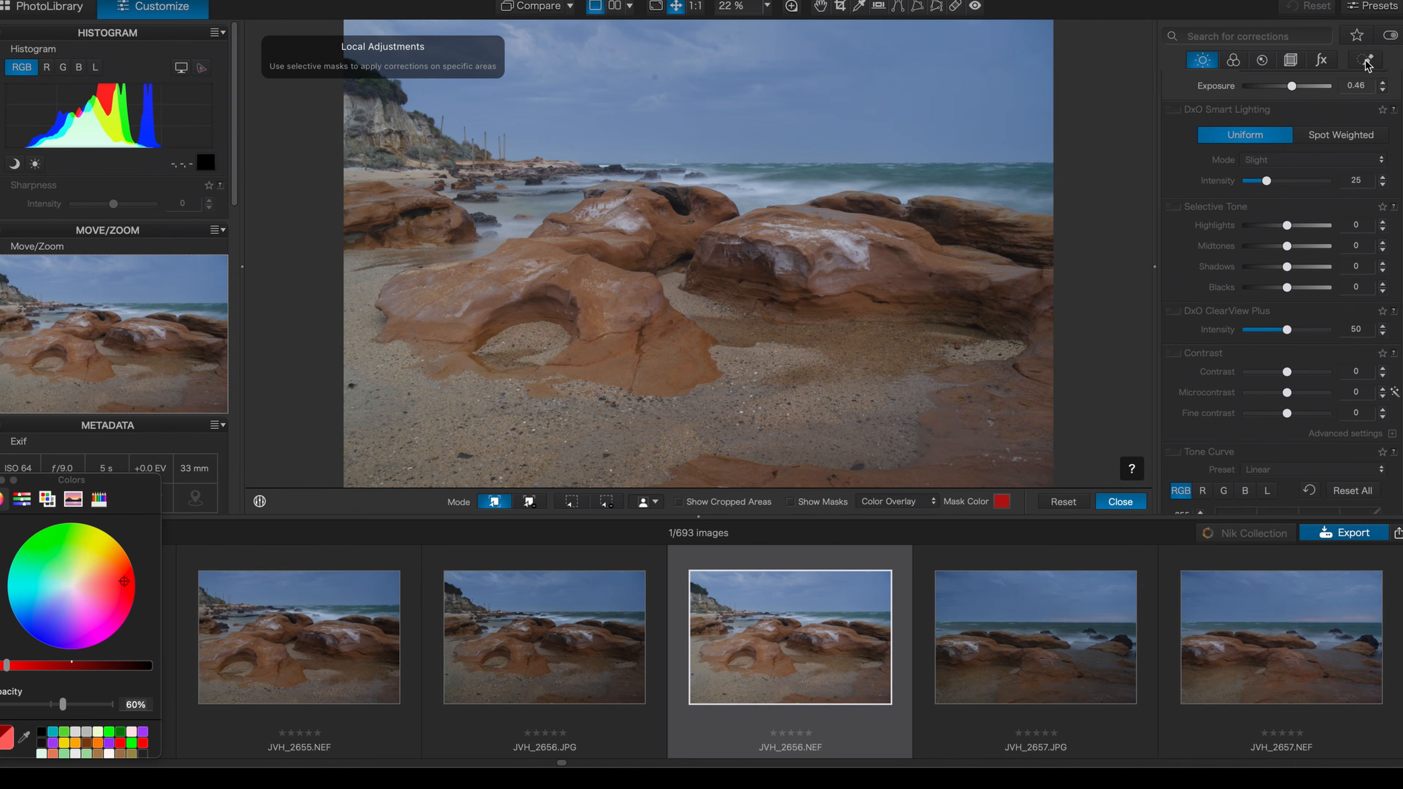
pyautogui.click(1366, 61)
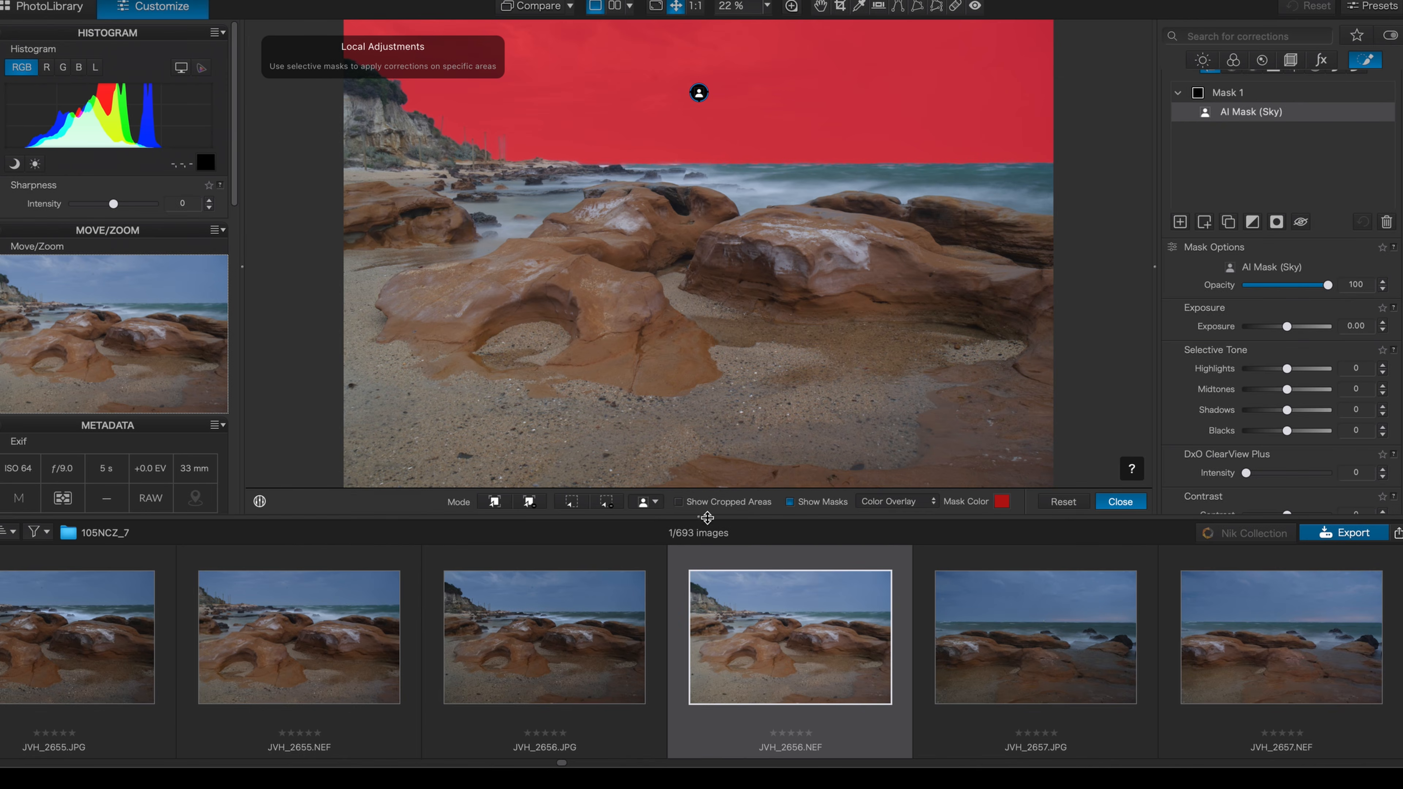
pyautogui.moveTo(692, 516); pyautogui.dragTo(696, 669)
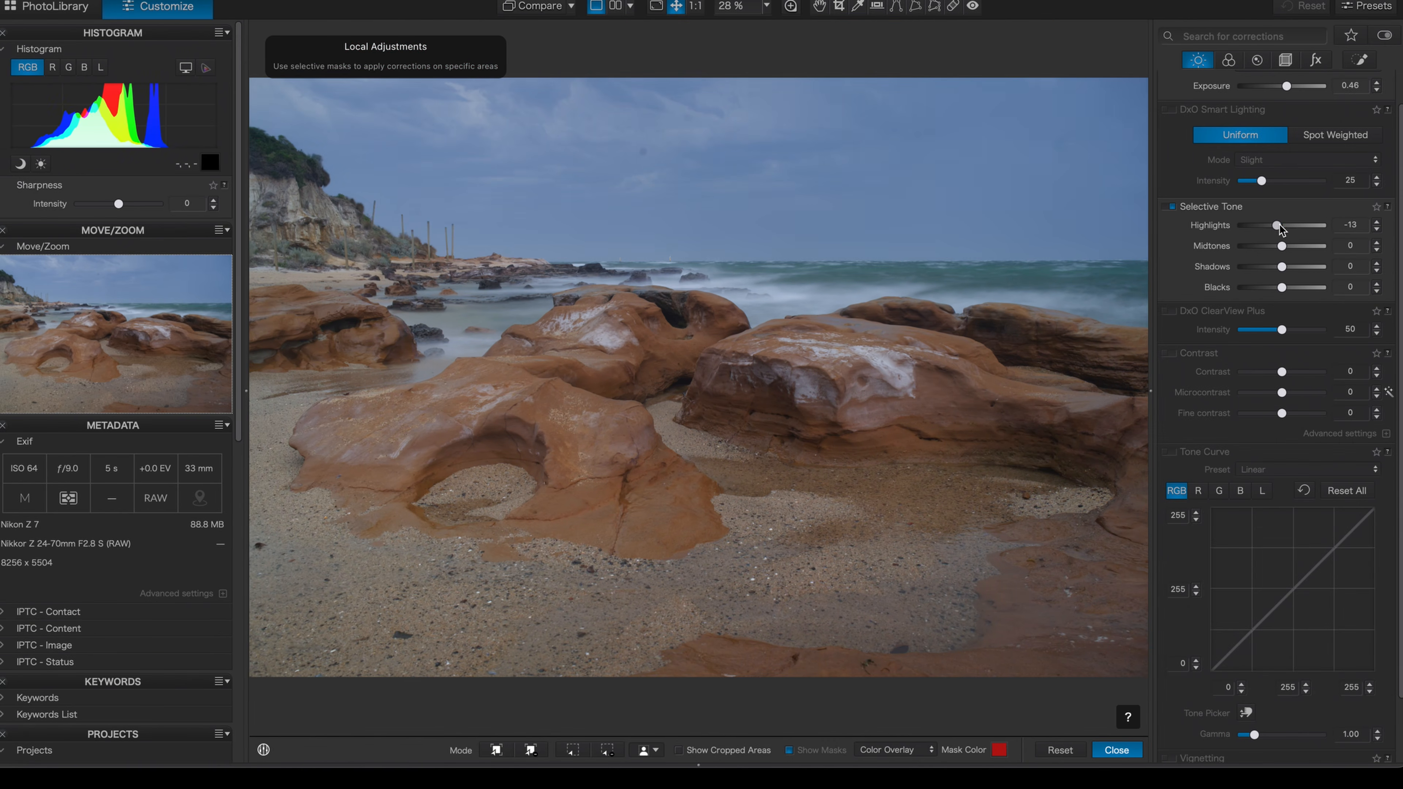
# Set the sky mask's exposure to -0.68, highlights -25, midtones 62, shadows -15, blacks -21, contrast 53 and microcontrast 33
pyautogui.moveTo(1282, 226); pyautogui.dragTo(1276, 226)
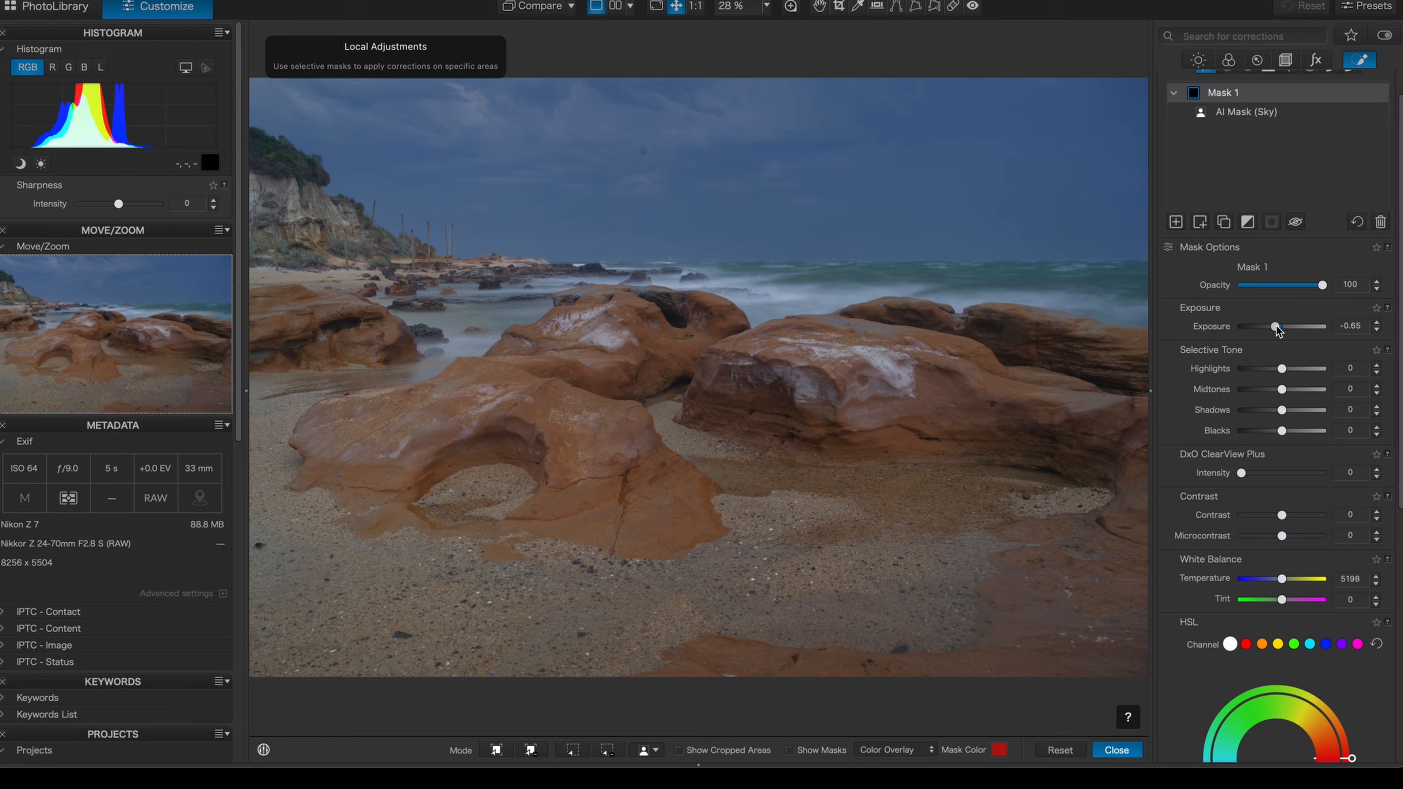
pyautogui.moveTo(1277, 329); pyautogui.dragTo(1277, 410)
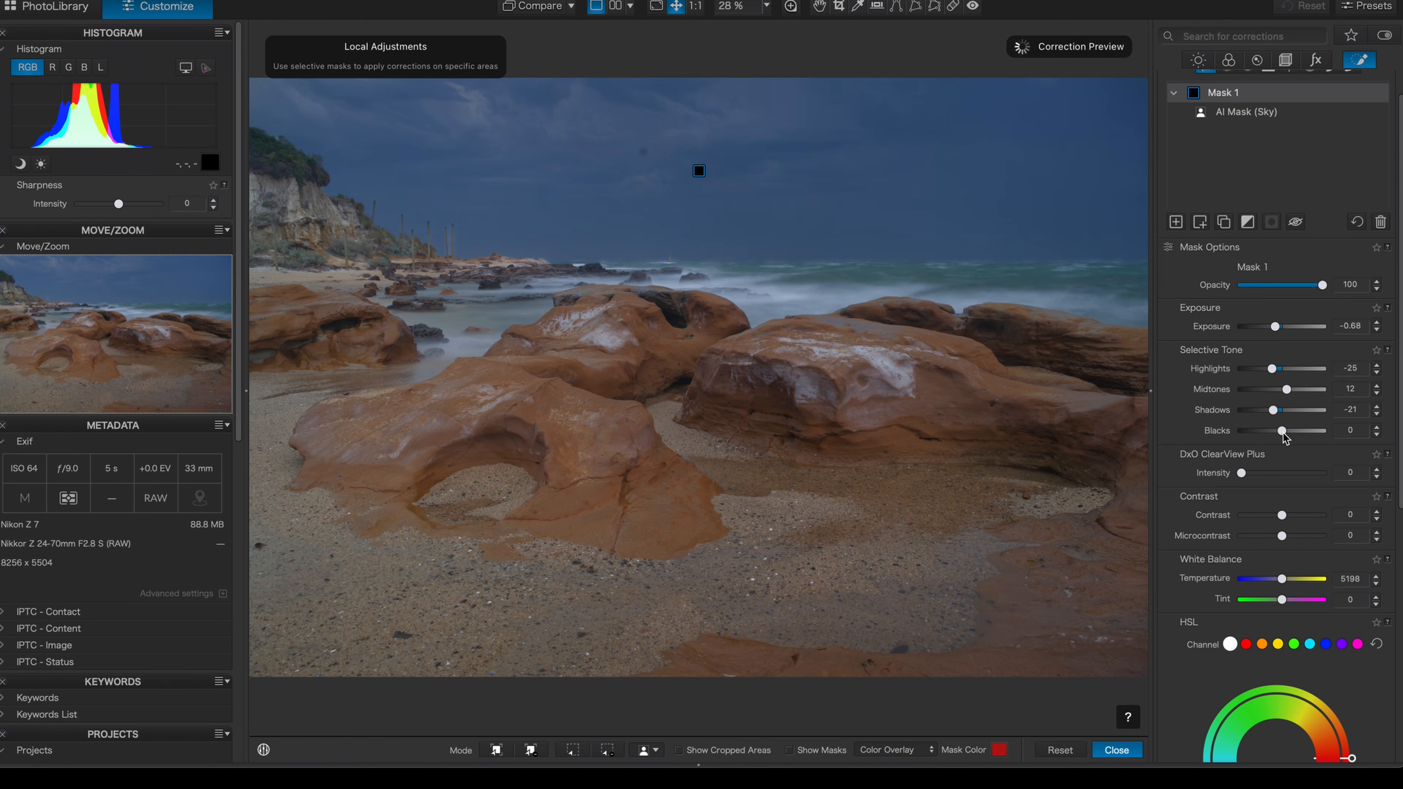
pyautogui.moveTo(1283, 431); pyautogui.dragTo(1274, 431)
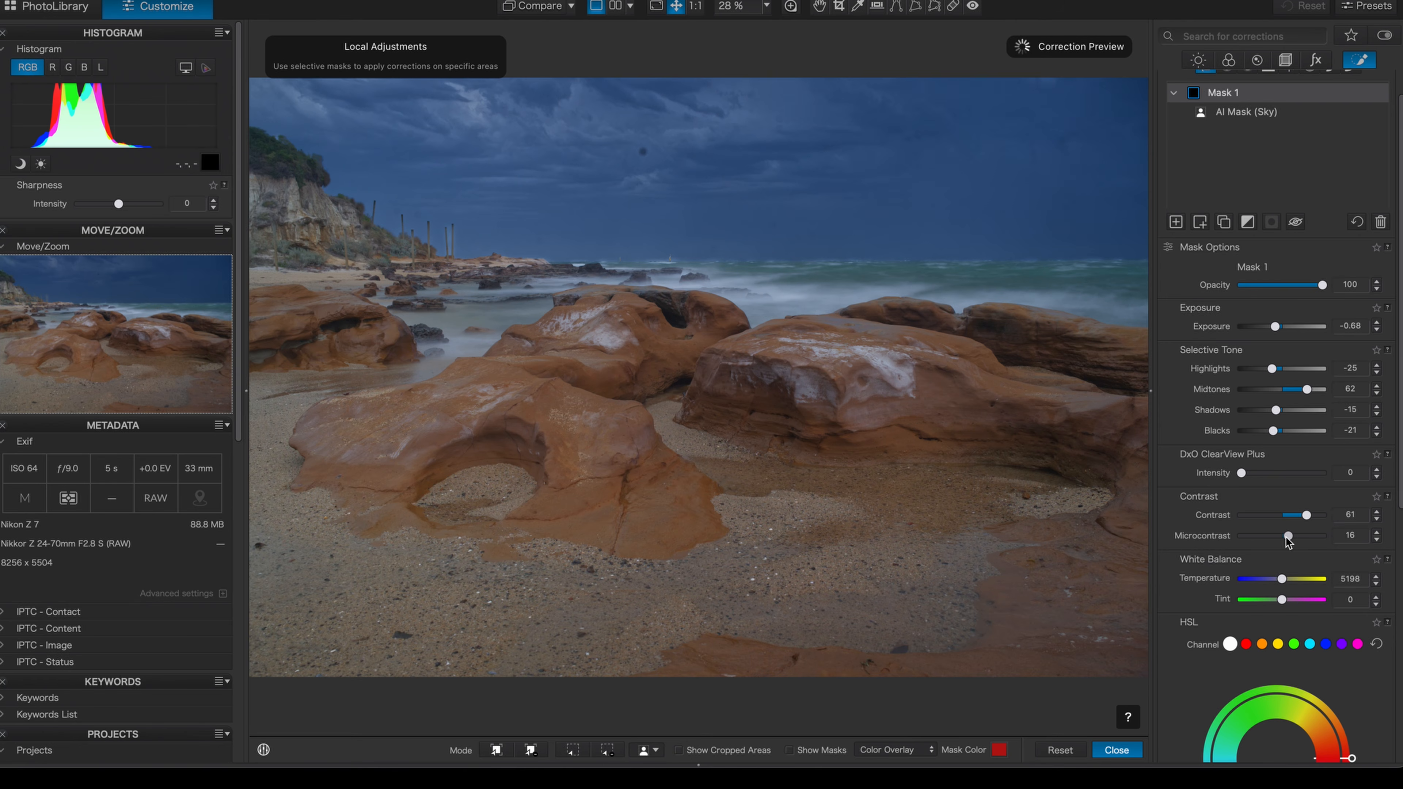
pyautogui.moveTo(1307, 515)
pyautogui.mouseDown()
pyautogui.moveTo(1293, 516)
pyautogui.moveTo(1293, 536)
pyautogui.mouseUp()
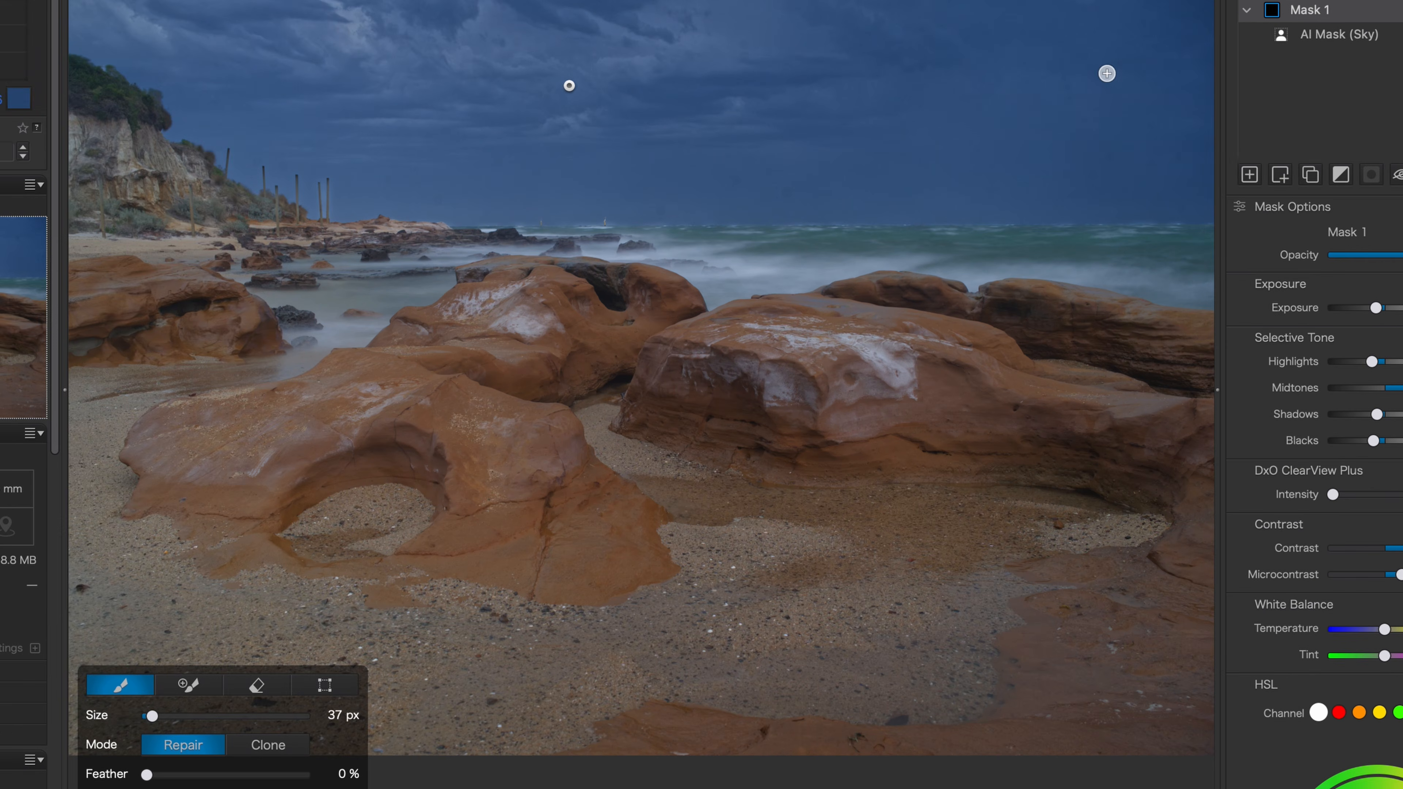
# Repair the visible dust spots in the sky using the ReTouch brush at 37 px in Repair mode
pyautogui.click(1107, 73)
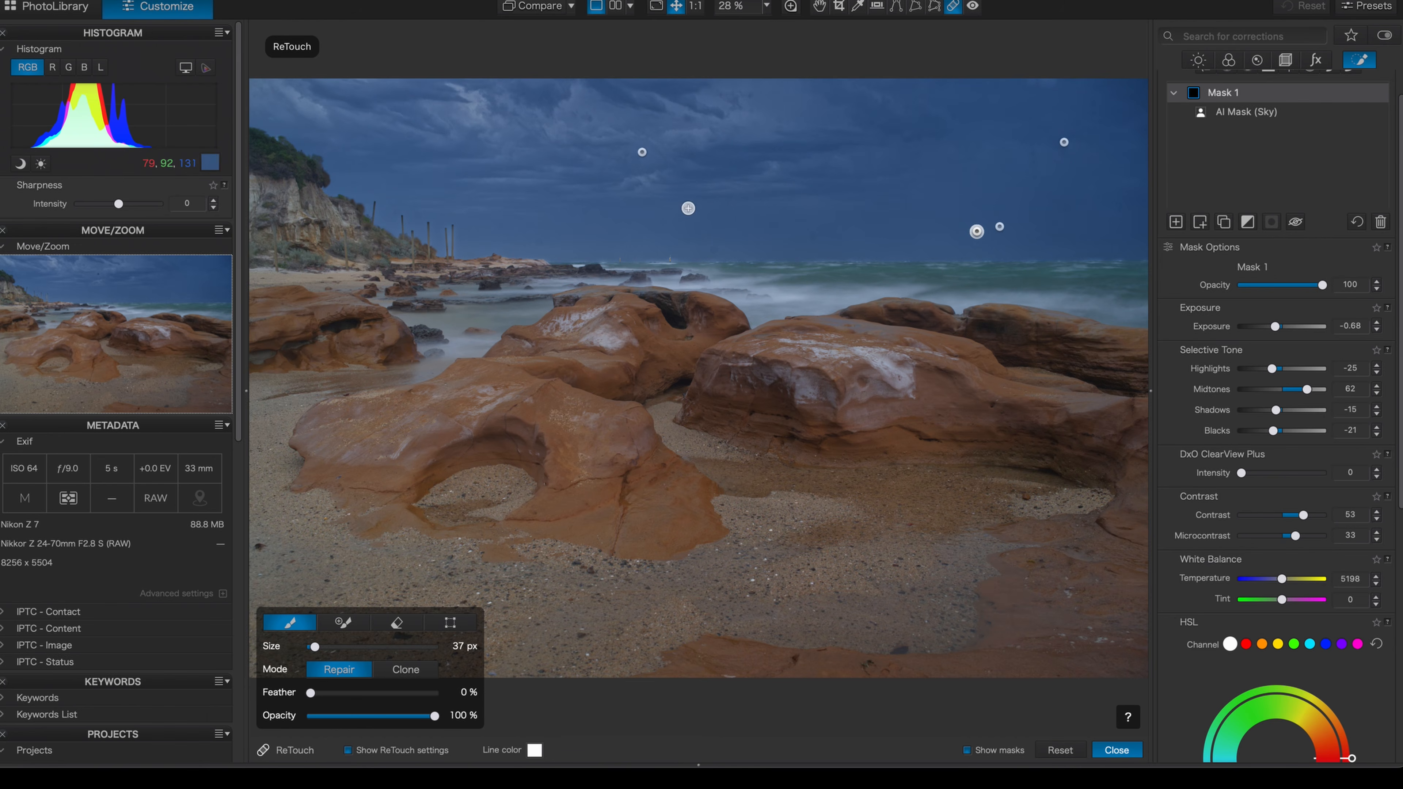
pyautogui.click(542, 243)
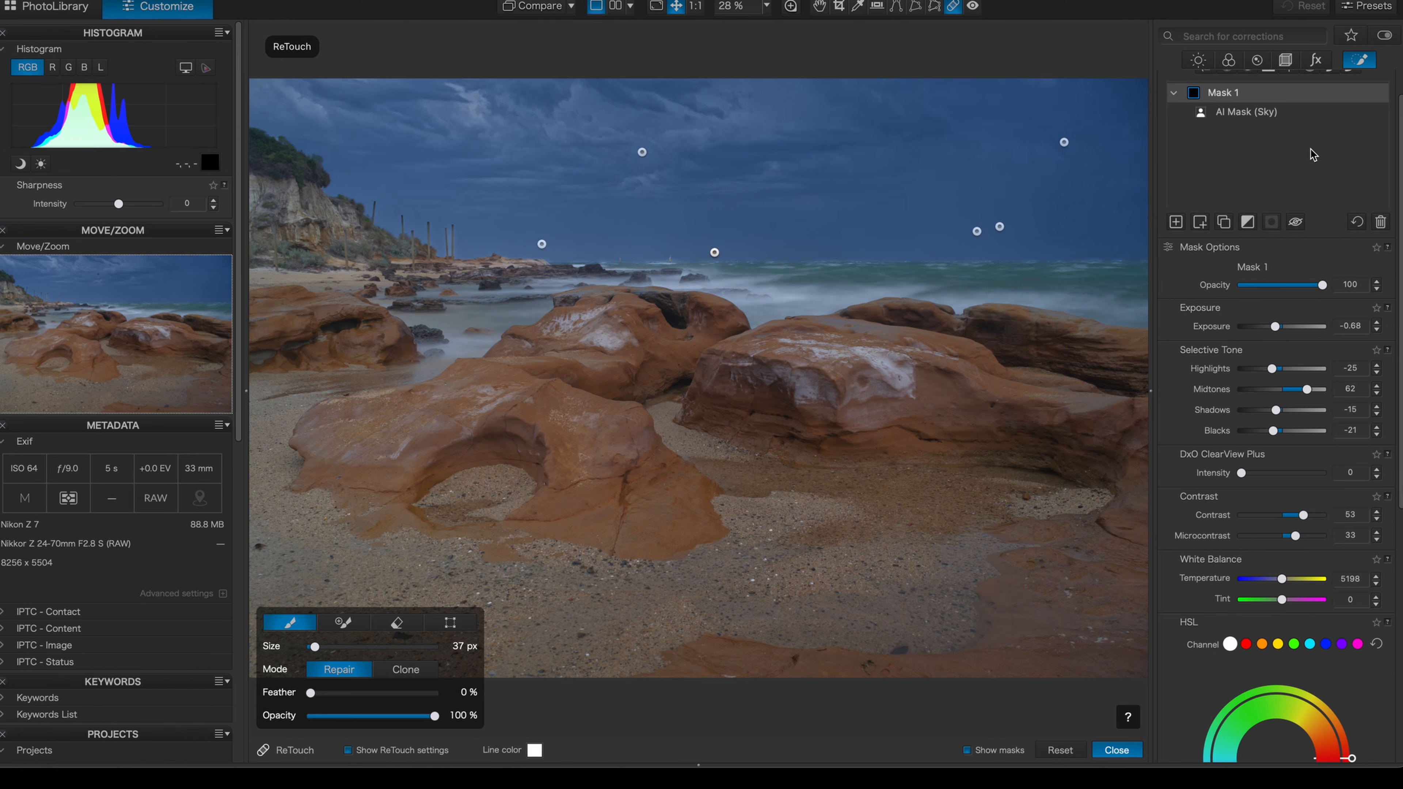
# Add a luminosity mask limited to the bright tones (173 to 219), with exposure 0.91 and highlights 17
pyautogui.scroll(1, 1263, 155)
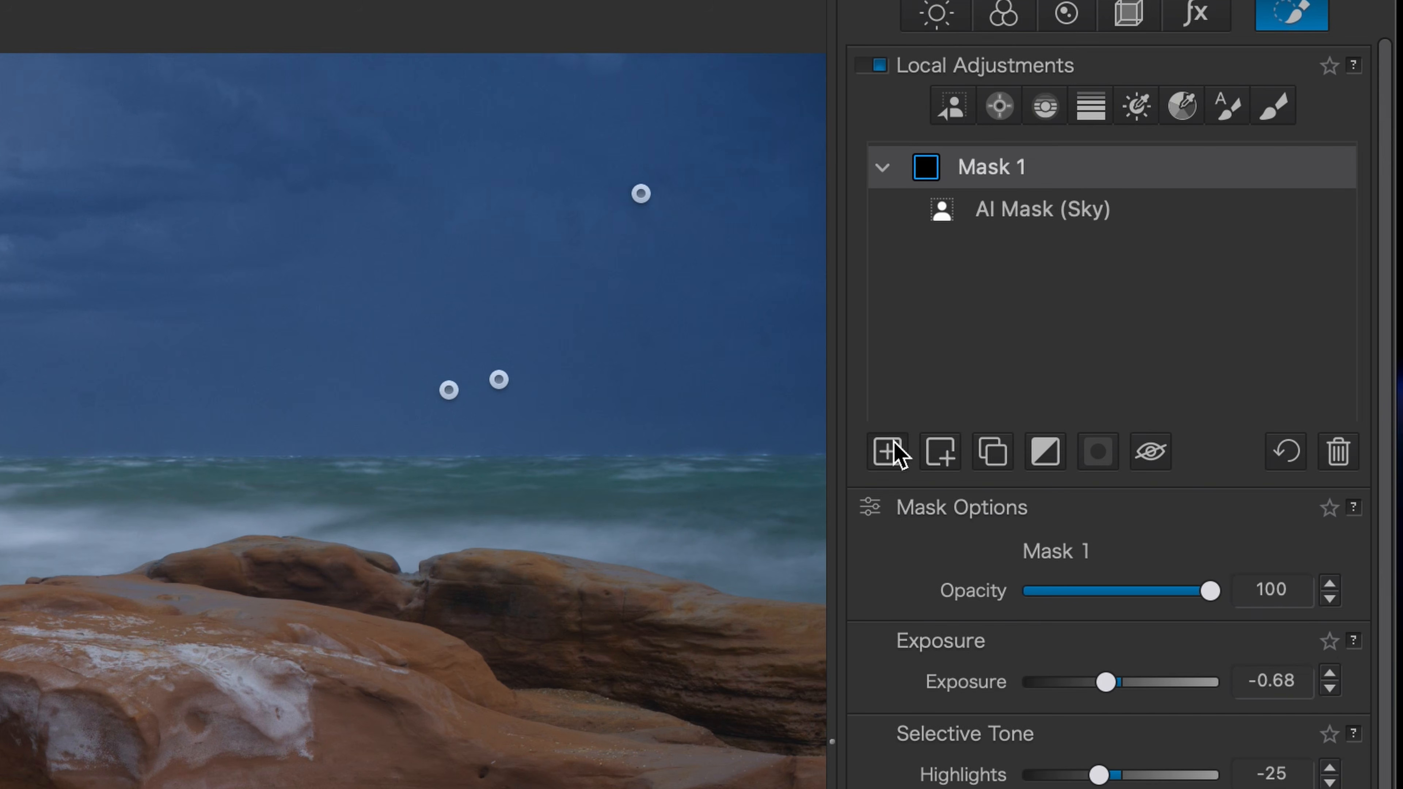
pyautogui.click(1177, 259)
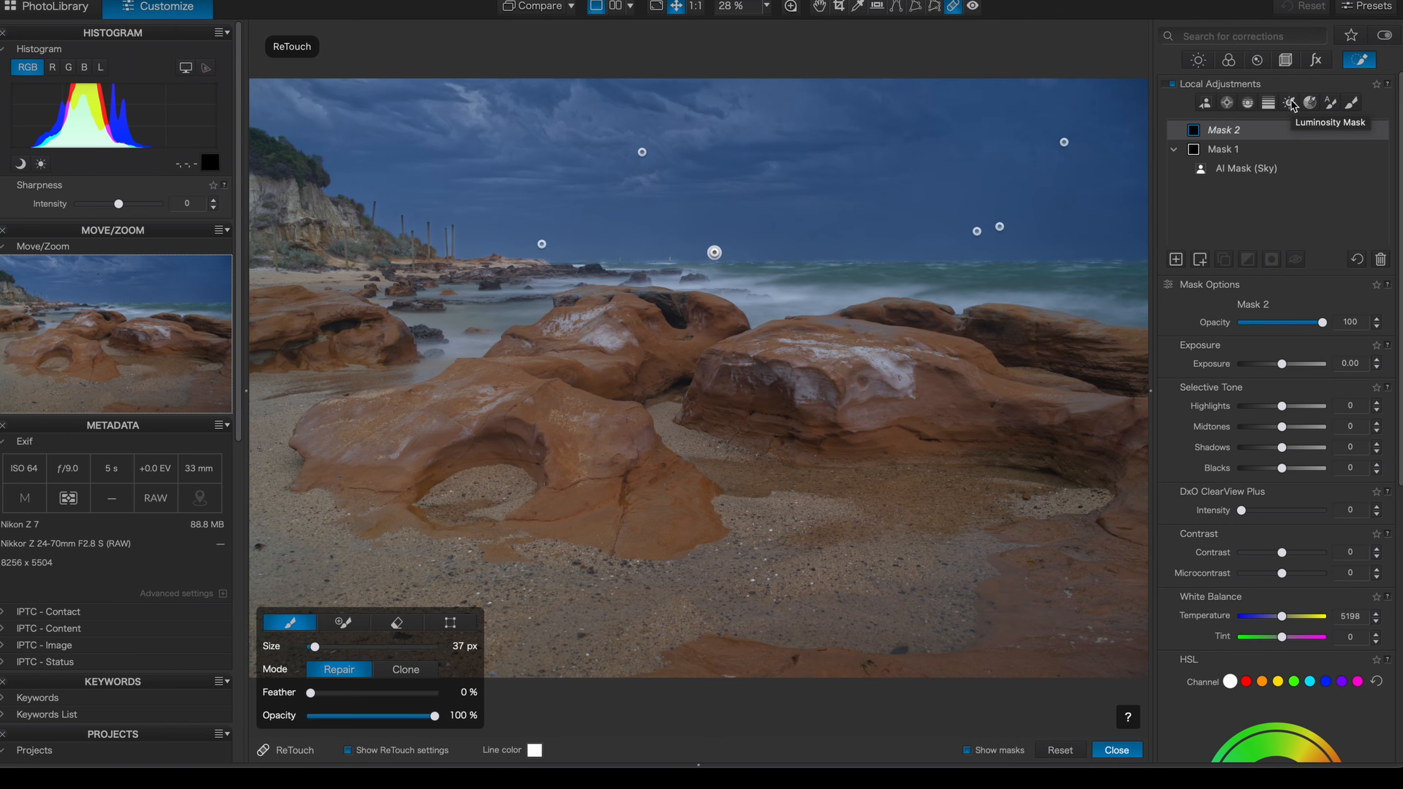
pyautogui.click(1138, 106)
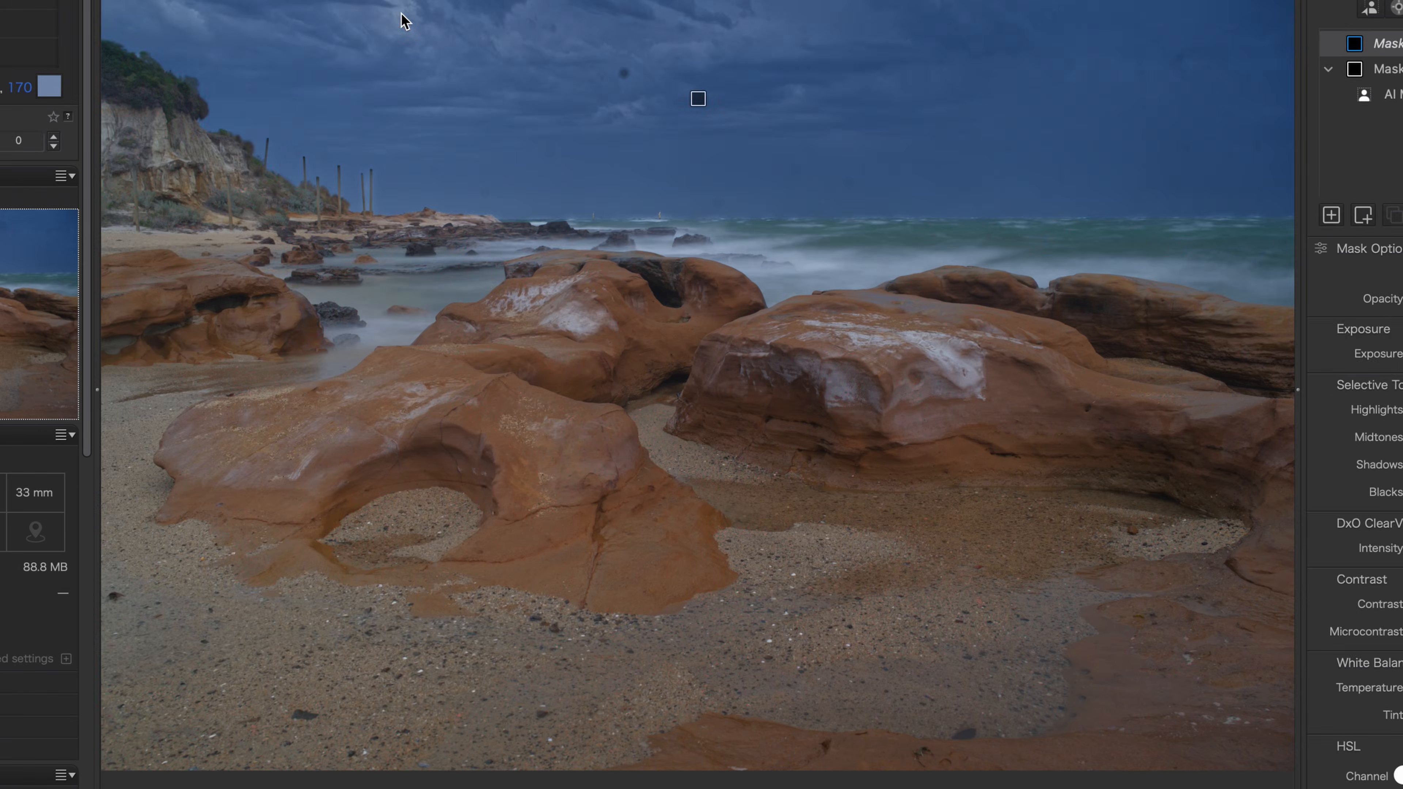
pyautogui.click(475, 108)
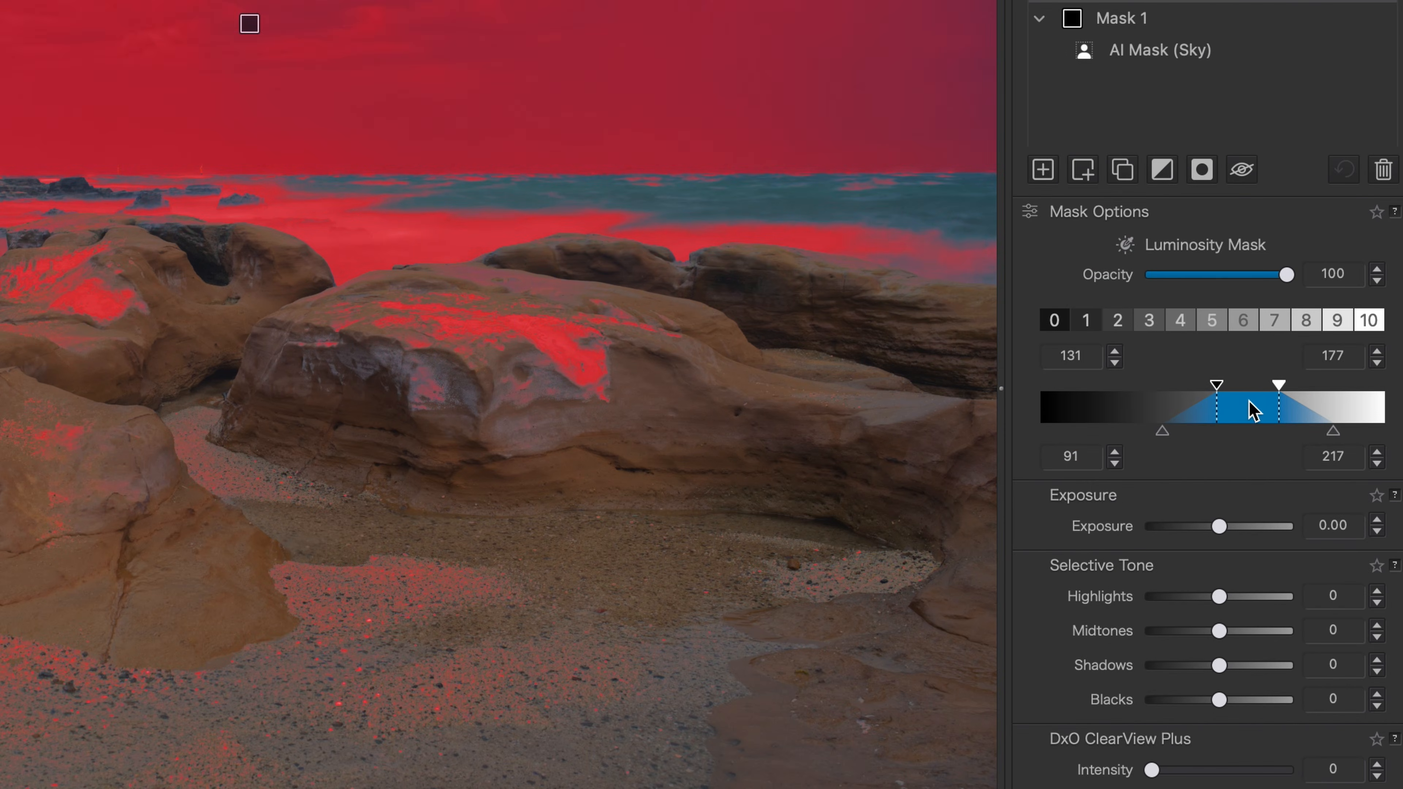
pyautogui.moveTo(1300, 402); pyautogui.dragTo(1340, 404)
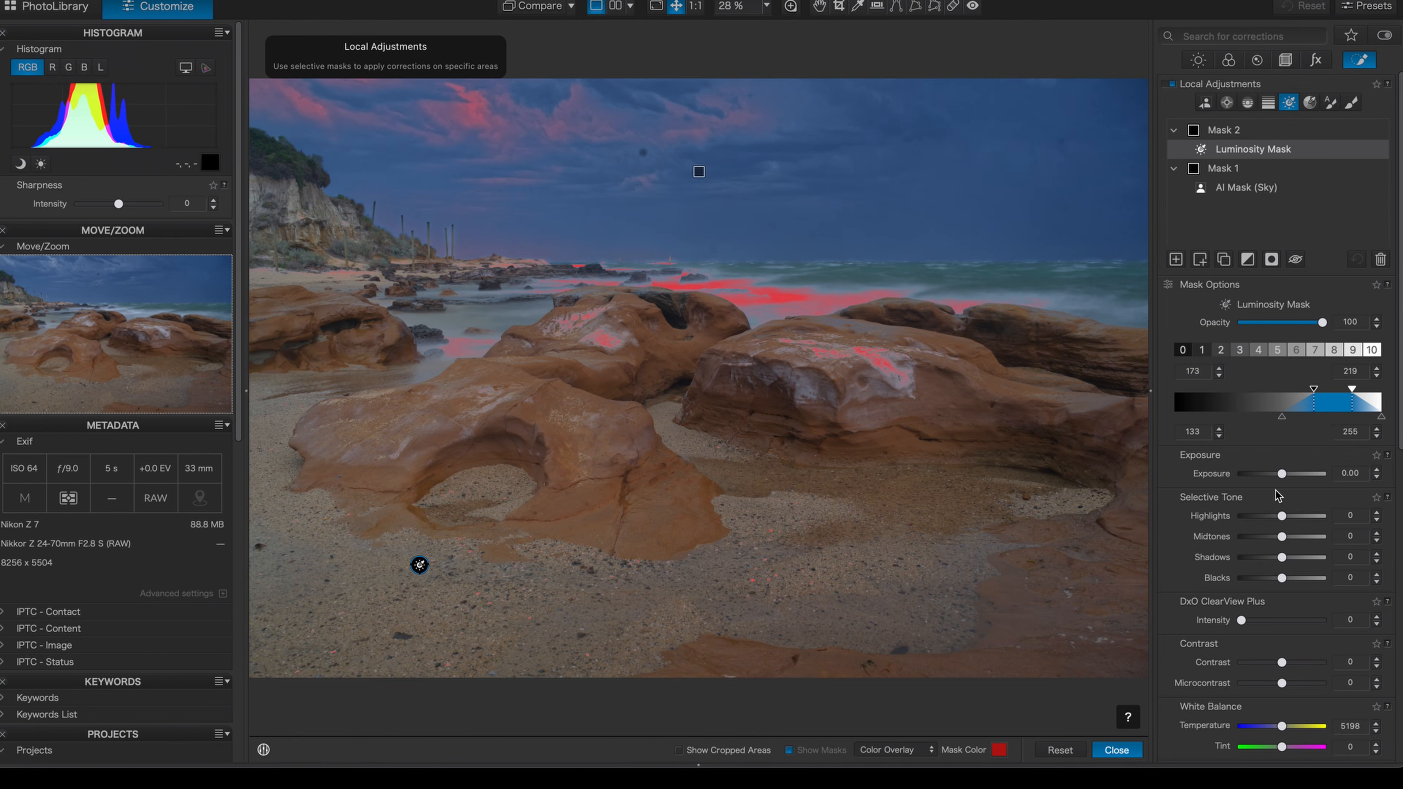
pyautogui.moveTo(1282, 474); pyautogui.dragTo(1292, 474)
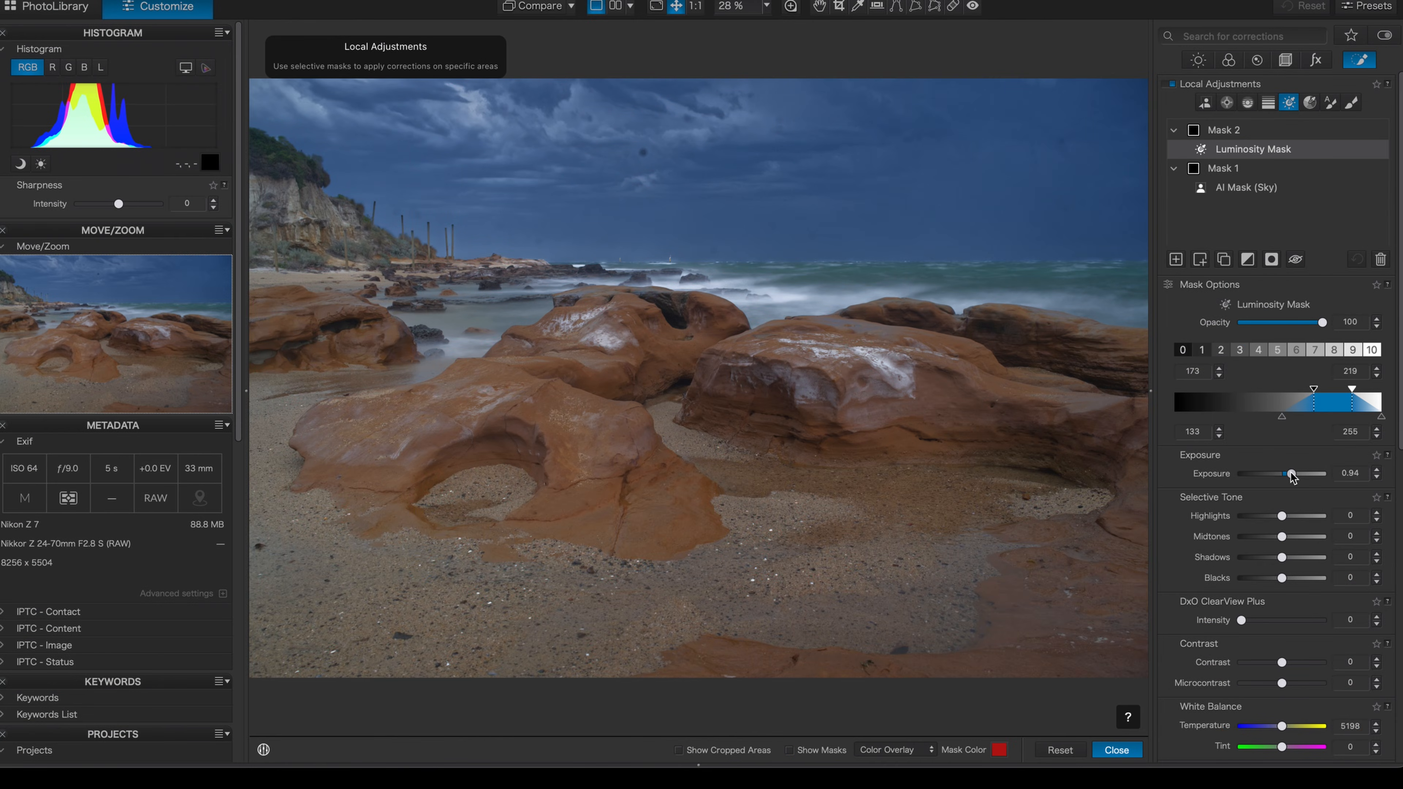
pyautogui.moveTo(1291, 476); pyautogui.dragTo(1291, 479)
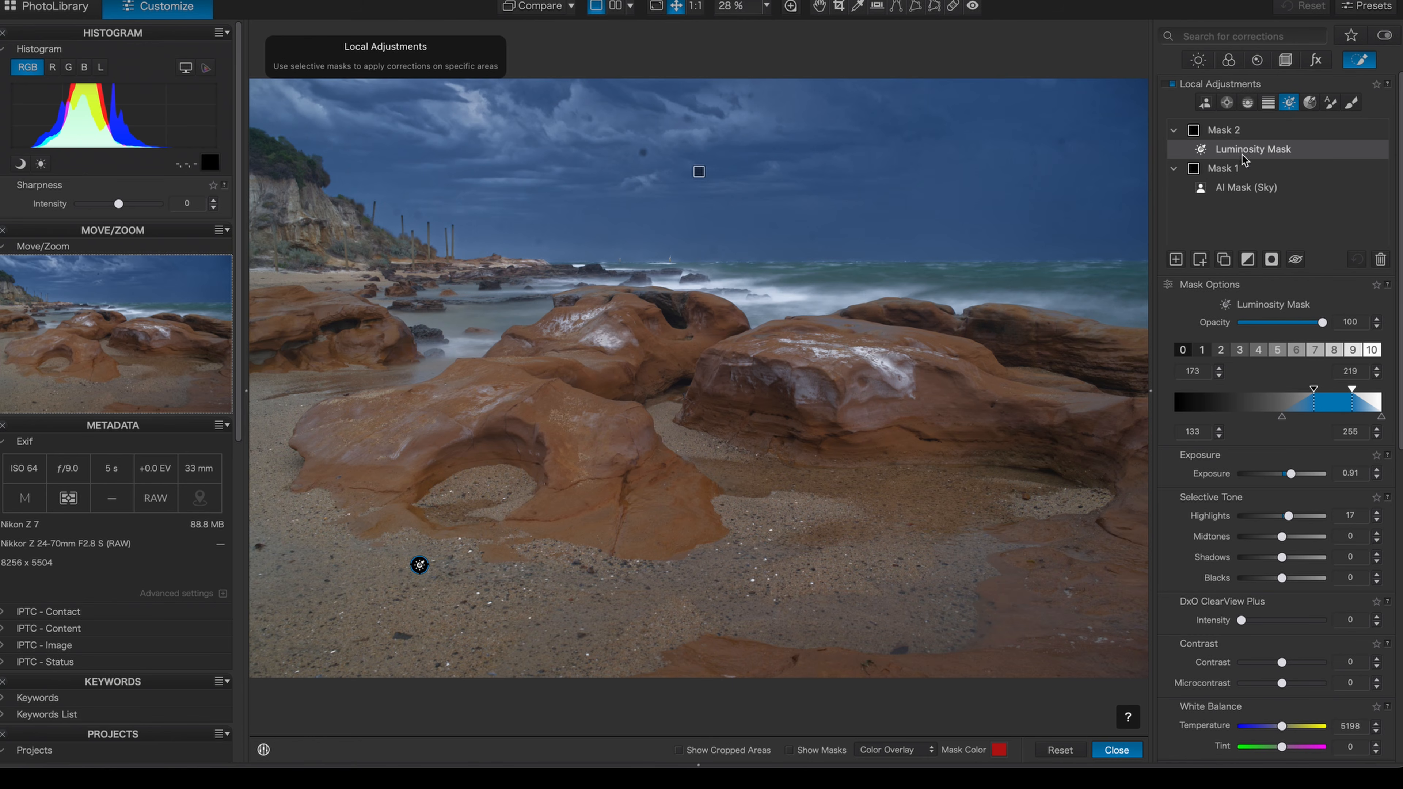
# Add another luminosity mask as a separate new mask and shift its tonal range
pyautogui.click(1176, 260)
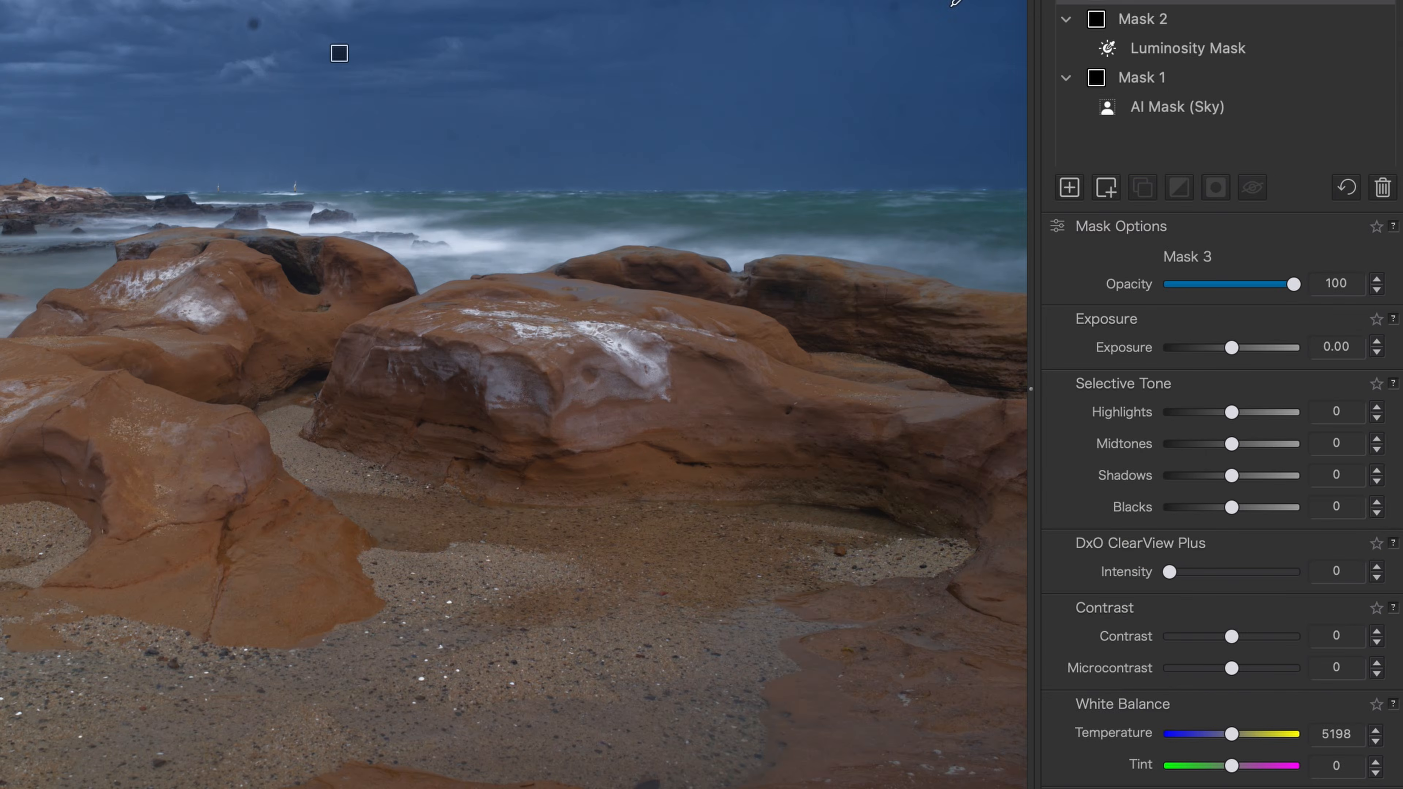
pyautogui.click(1097, 143)
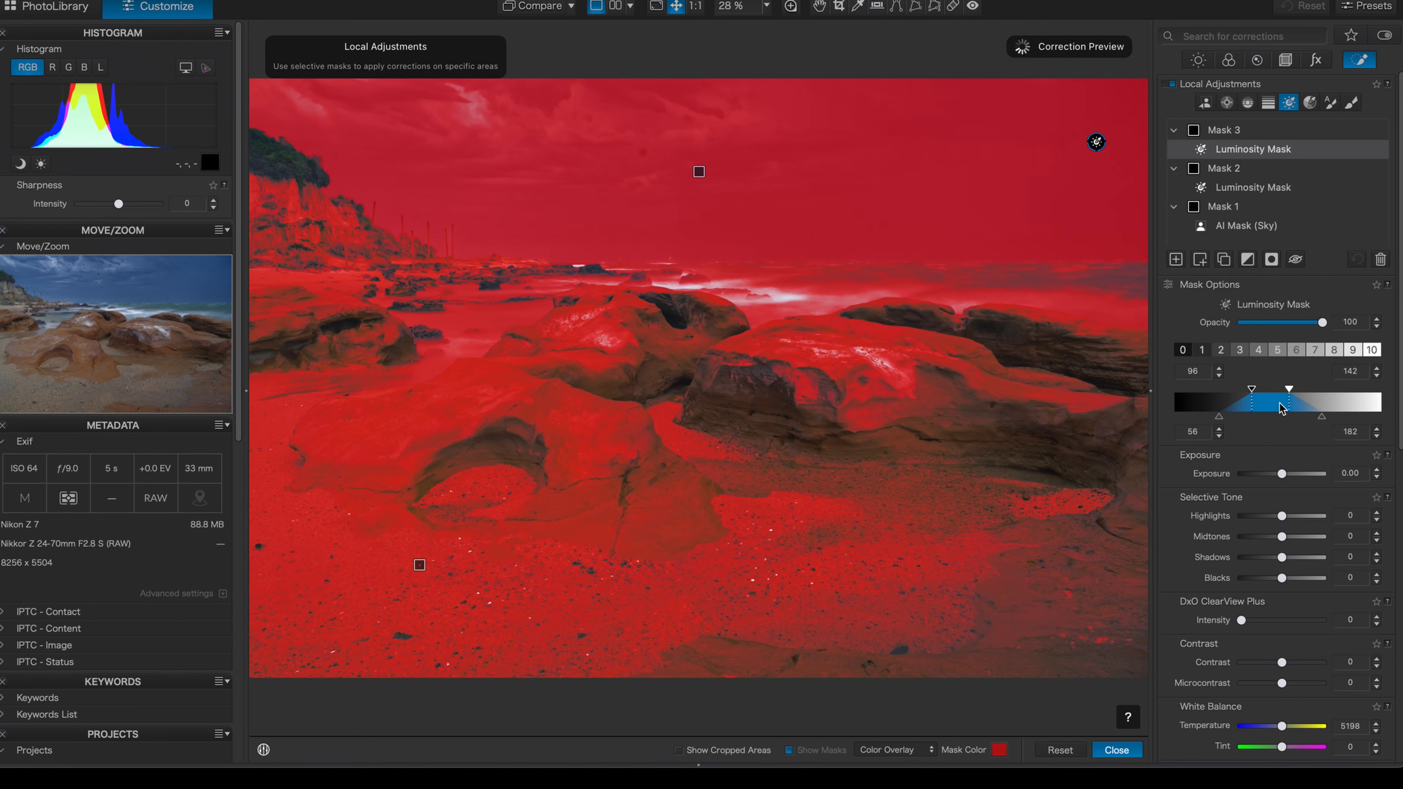
pyautogui.moveTo(1281, 407); pyautogui.dragTo(1246, 407)
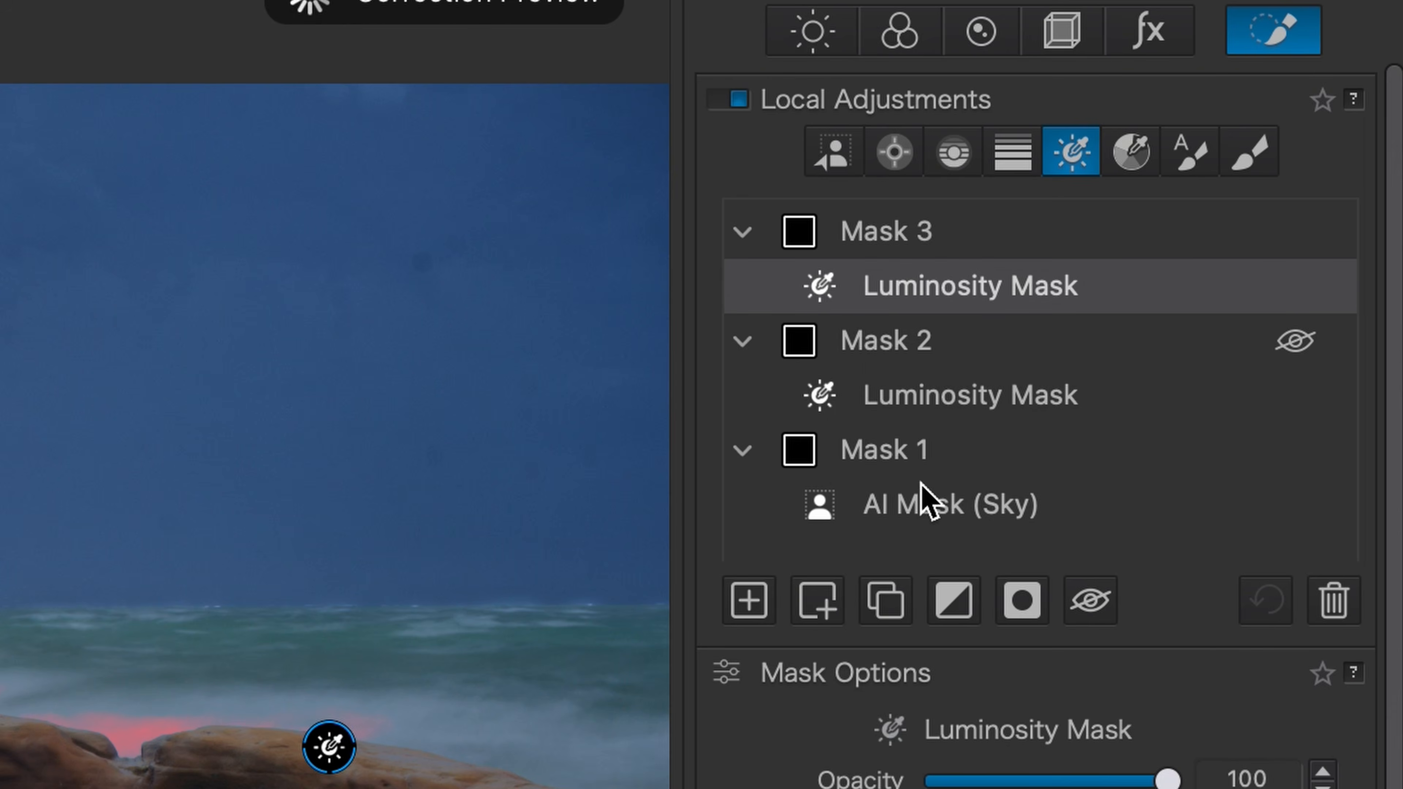
# Raise the AI sky mask's microcontrast to 100
pyautogui.click(929, 503)
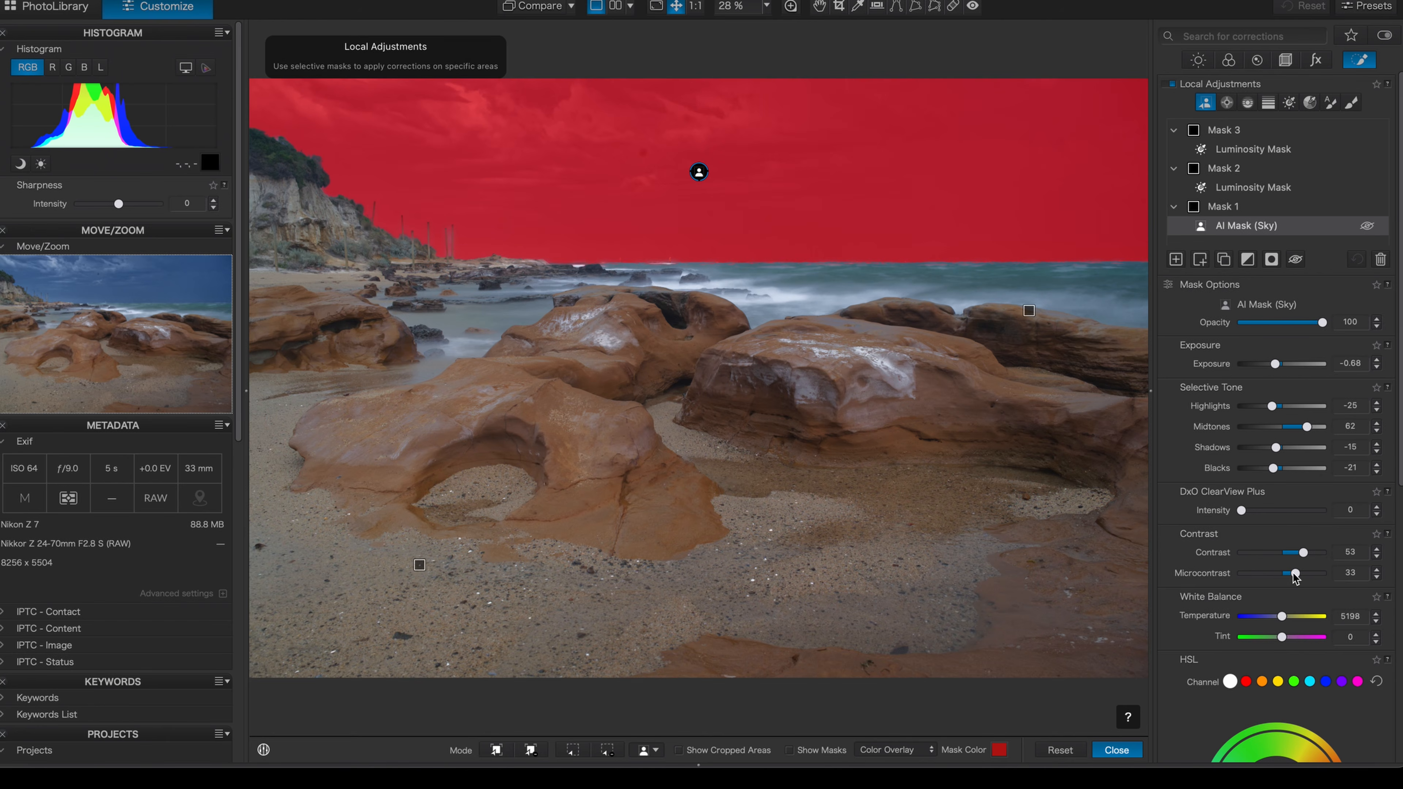
pyautogui.moveTo(1294, 578); pyautogui.dragTo(1289, 573)
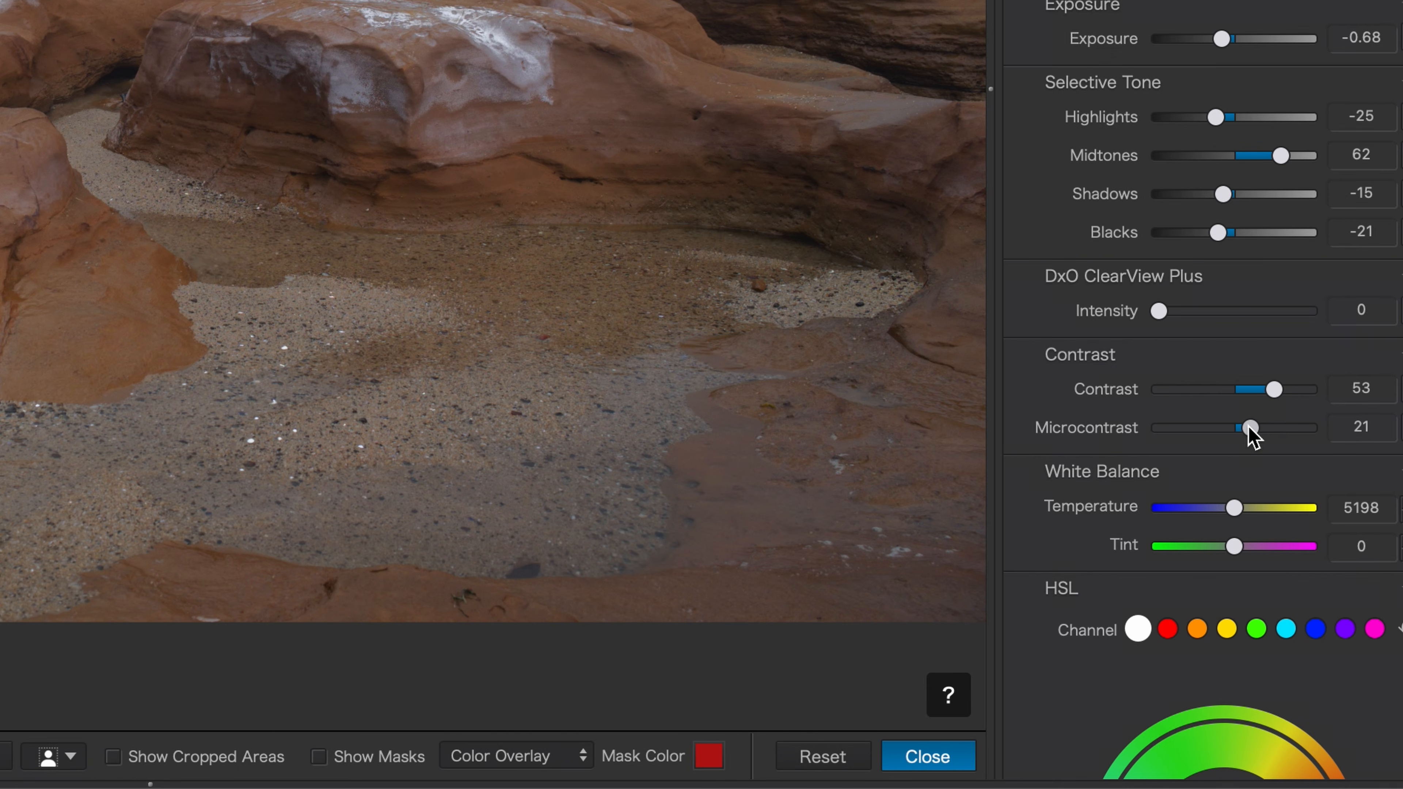
pyautogui.moveTo(1249, 429); pyautogui.dragTo(1338, 429)
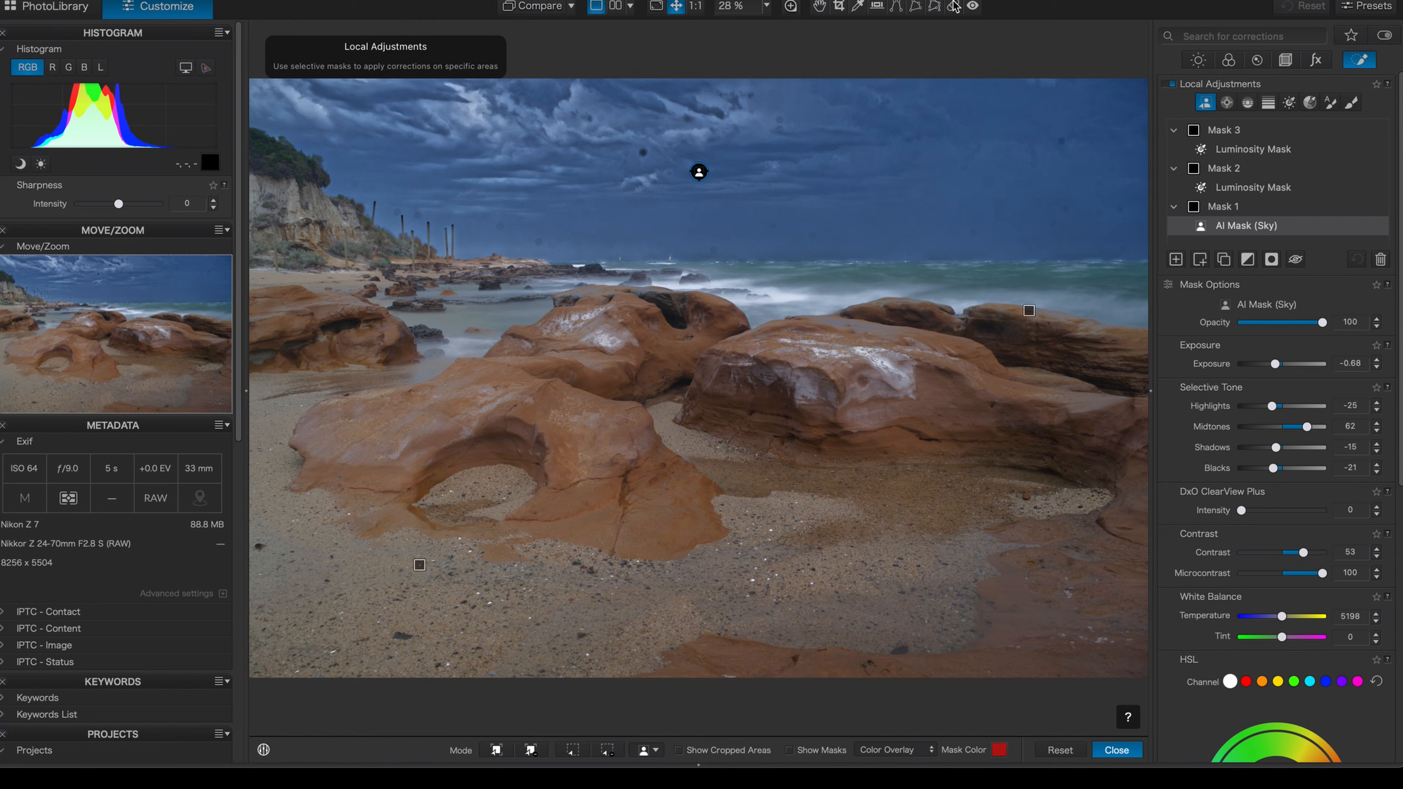
# Repair the remaining dust spots across the sky, along the horizon and near the cliff with the ReTouch brush
pyautogui.click(1065, 209)
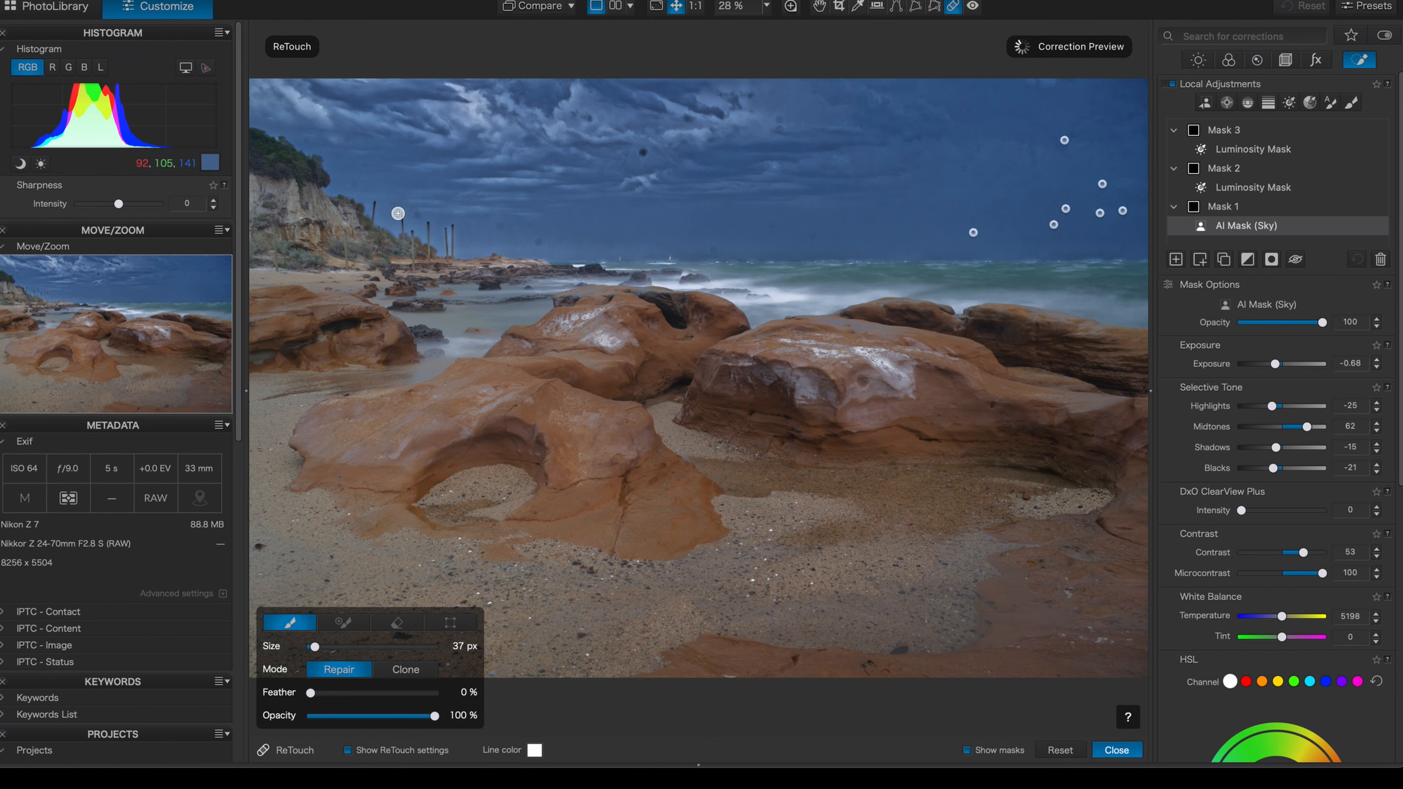
pyautogui.click(398, 213)
pyautogui.click(359, 185)
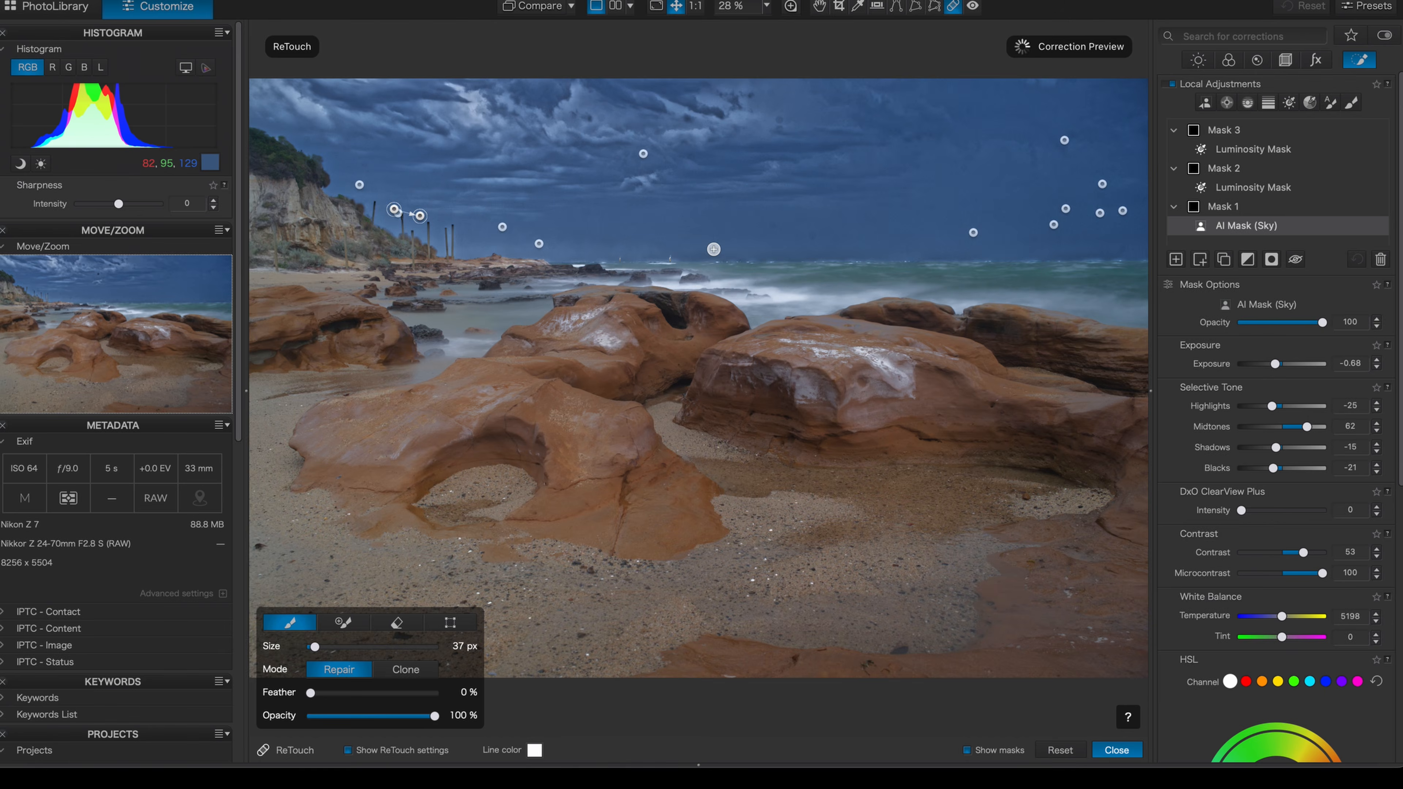
pyautogui.click(714, 249)
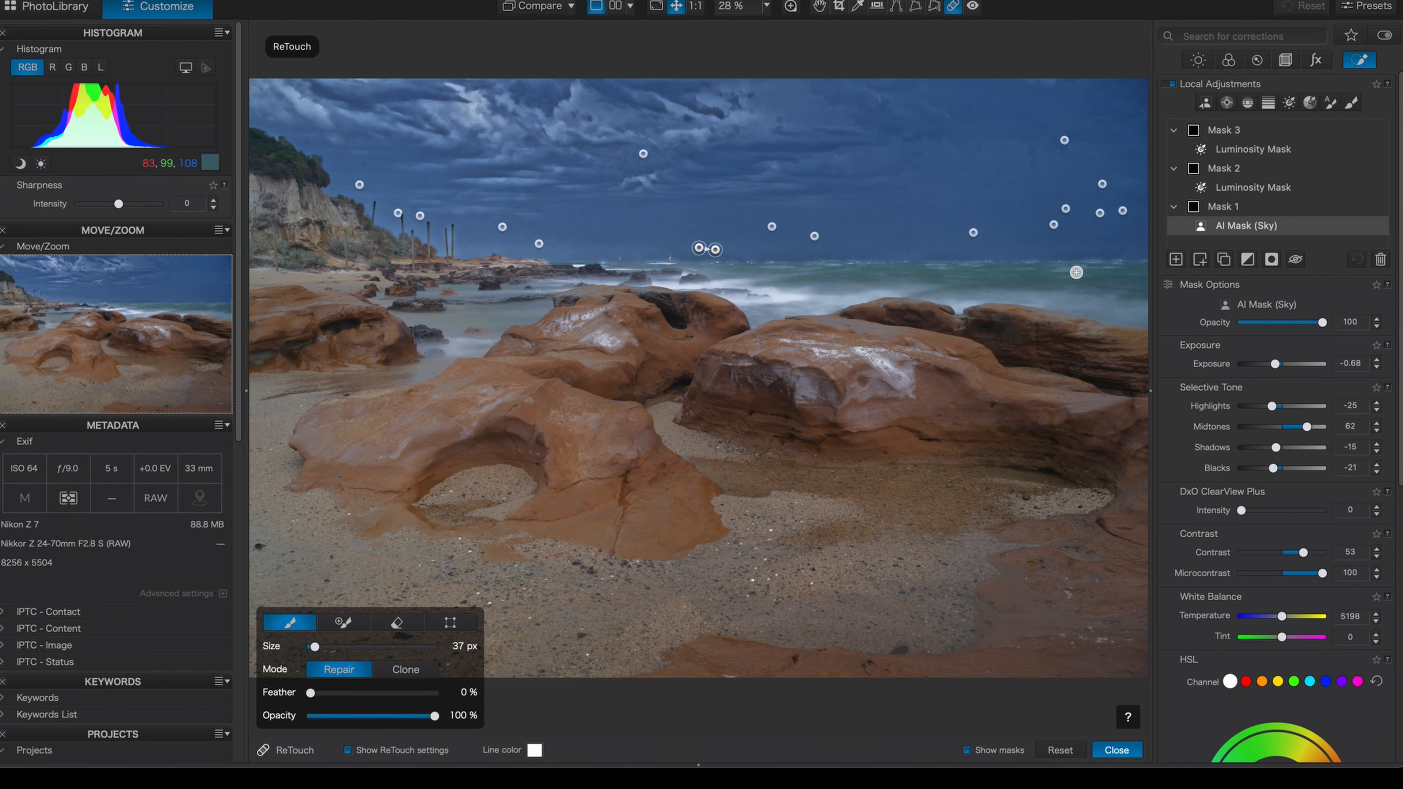
pyautogui.click(999, 224)
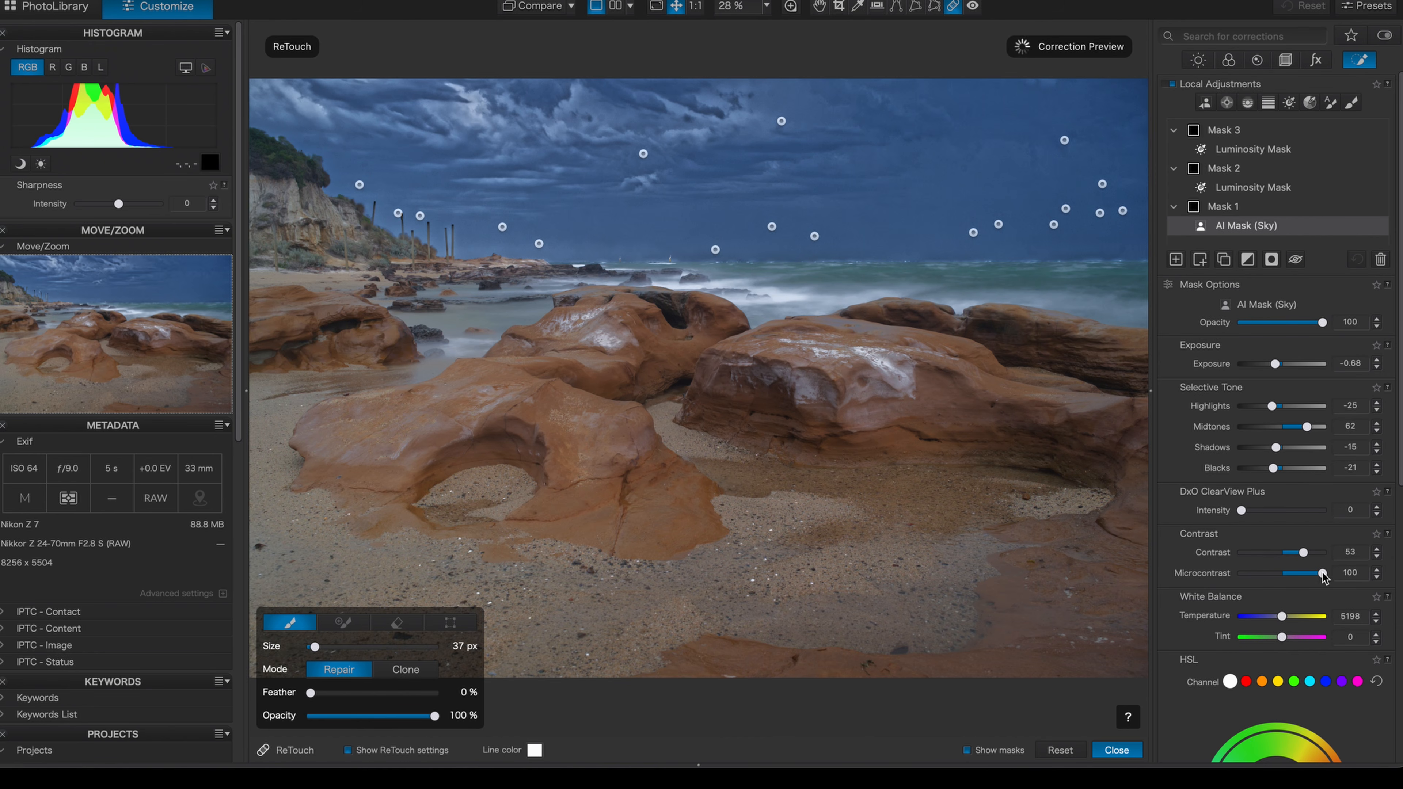
# Set the sky mask's contrast to 62, microcontrast 22, temperature 3555, tint -41 and vibrancy 13, and reduce its saturation
pyautogui.moveTo(1320, 577); pyautogui.dragTo(1308, 577)
pyautogui.moveTo(1308, 577); pyautogui.dragTo(1273, 640)
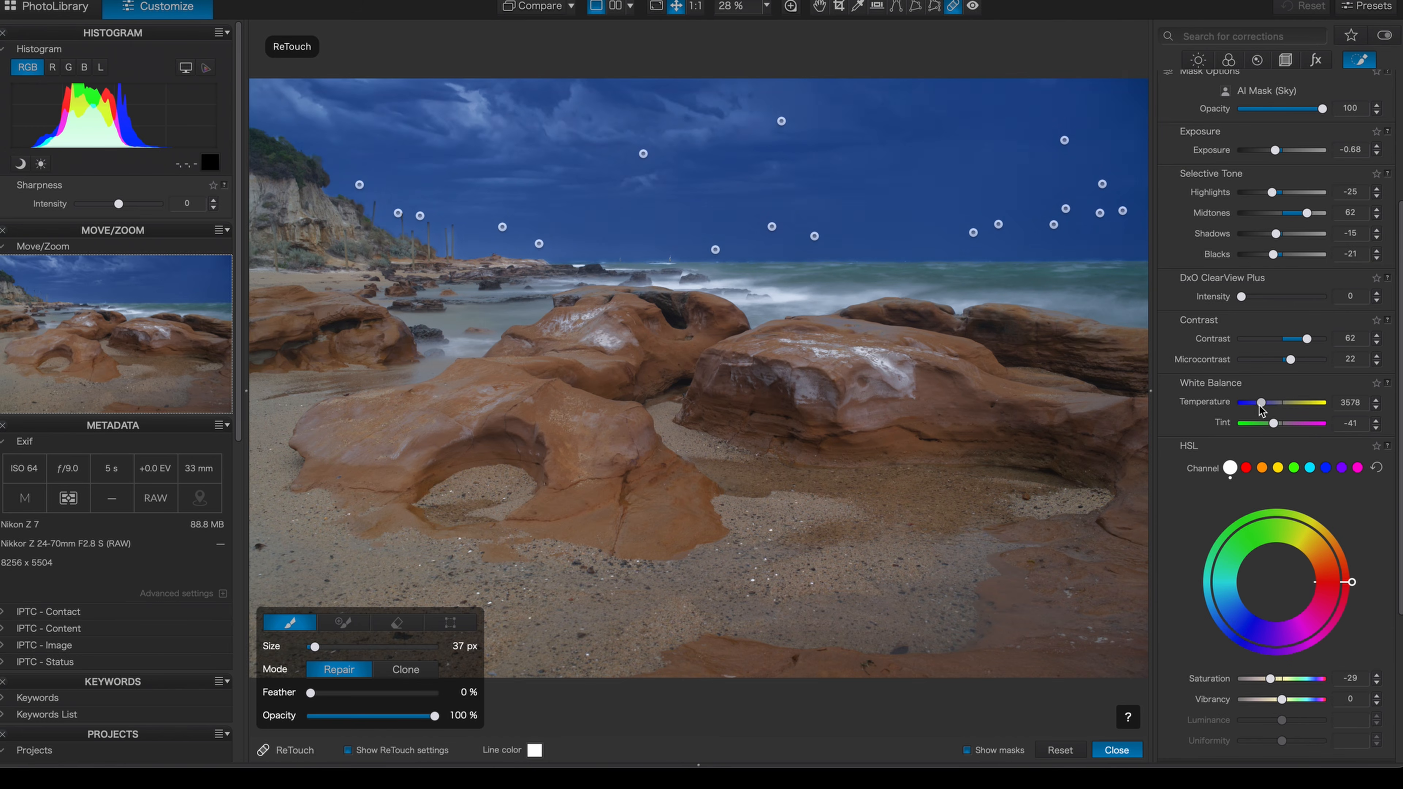
pyautogui.moveTo(1263, 405); pyautogui.dragTo(1261, 406)
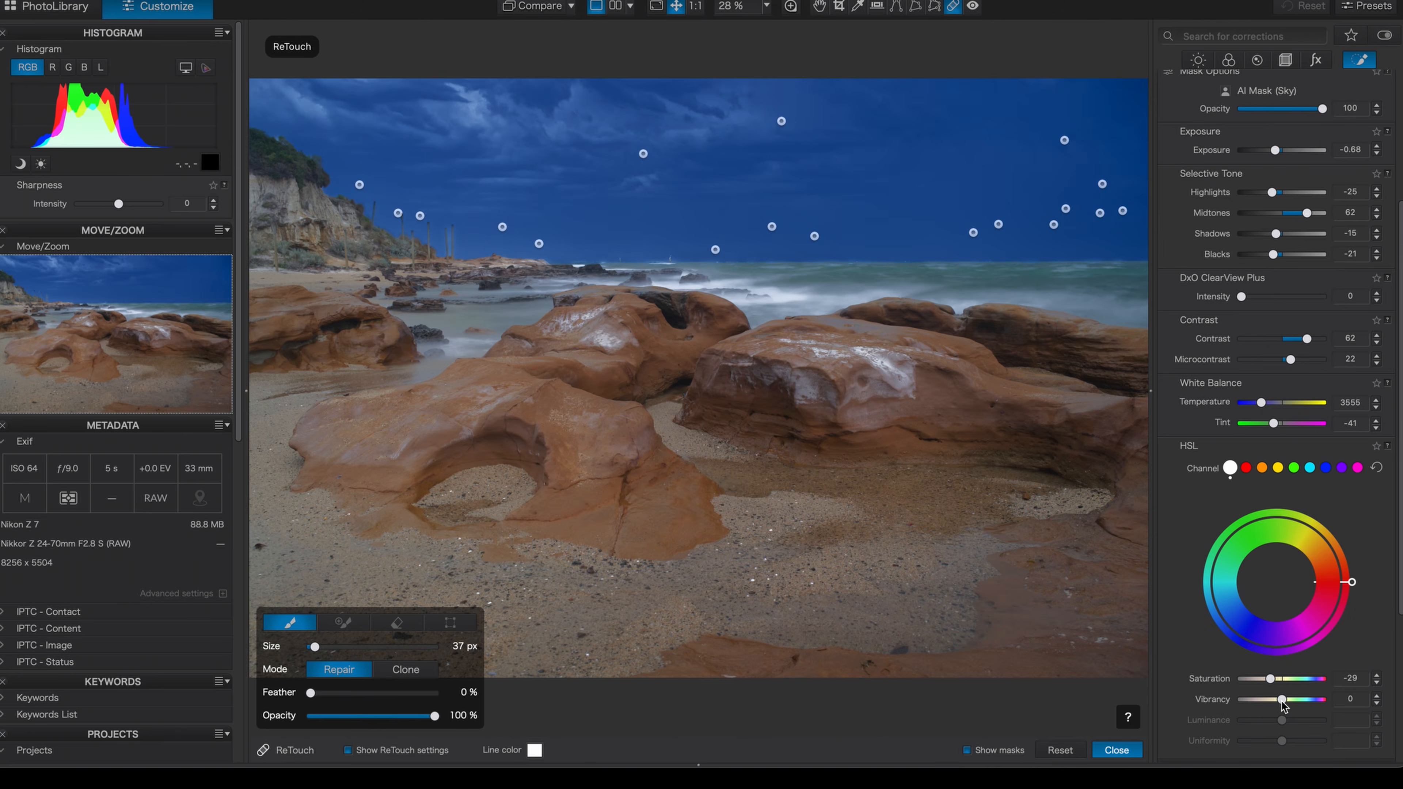
pyautogui.moveTo(1287, 700); pyautogui.dragTo(1270, 681)
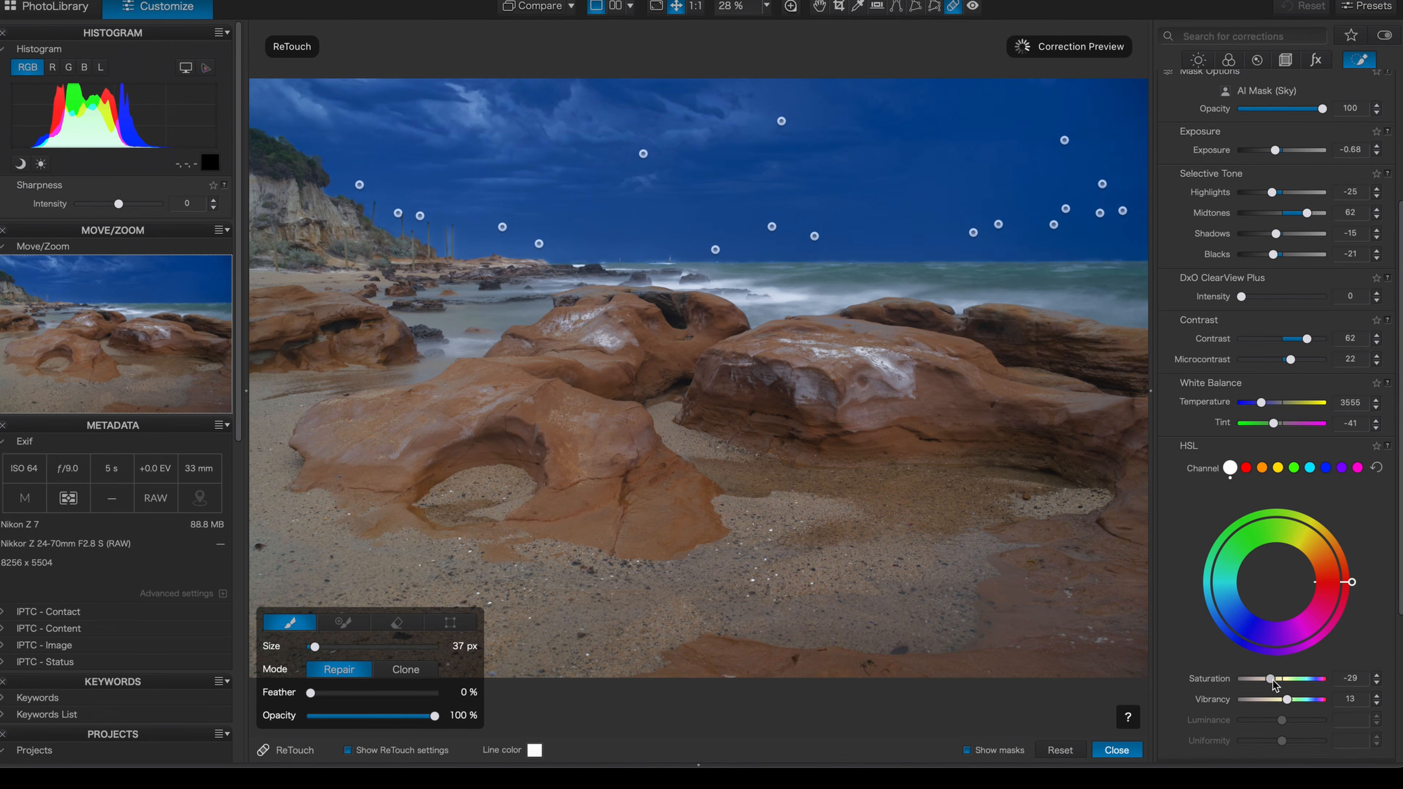
pyautogui.moveTo(1270, 678); pyautogui.dragTo(1267, 677)
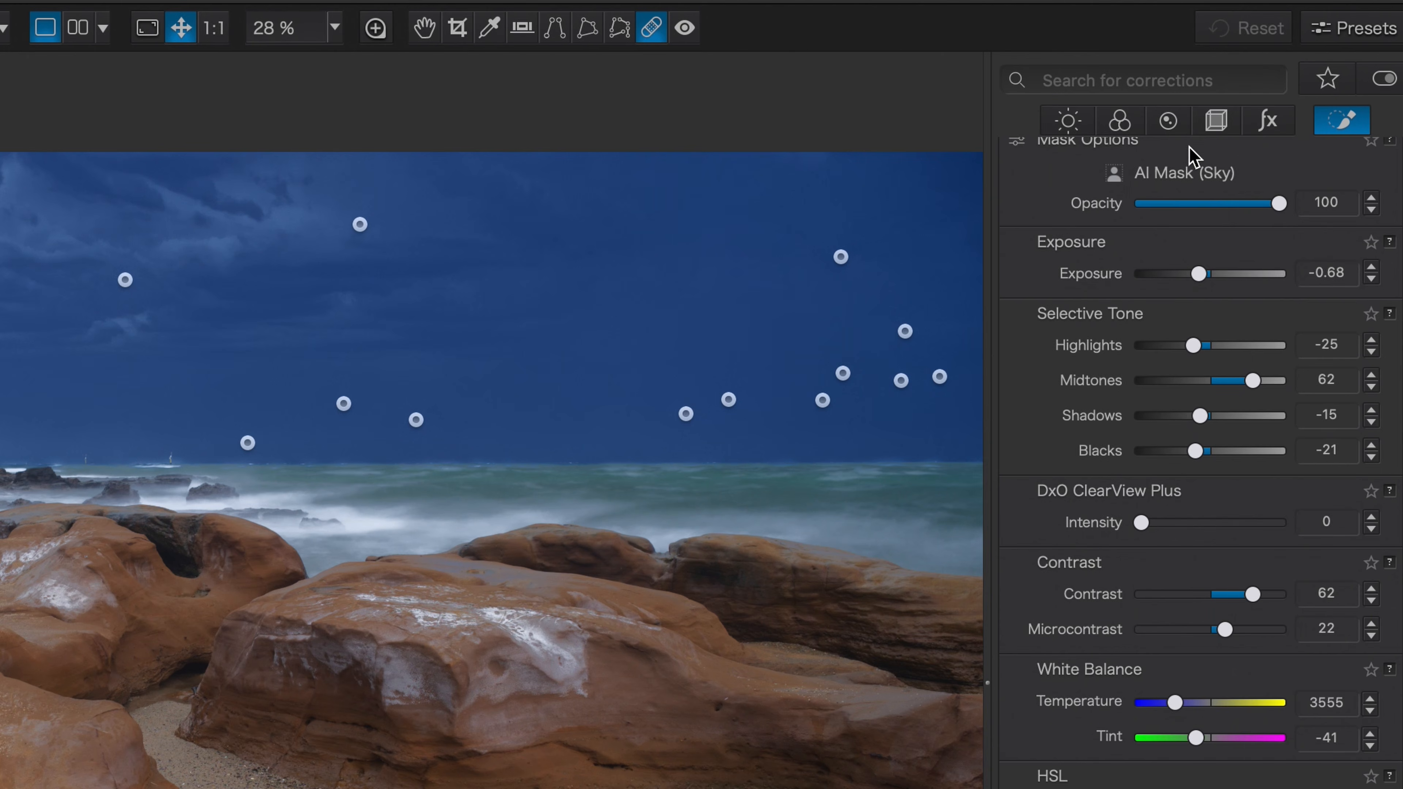
# Add an AI mask selecting the sea and set its exposure to -0.74 and midtones to 10
pyautogui.scroll(5, 1130, 315)
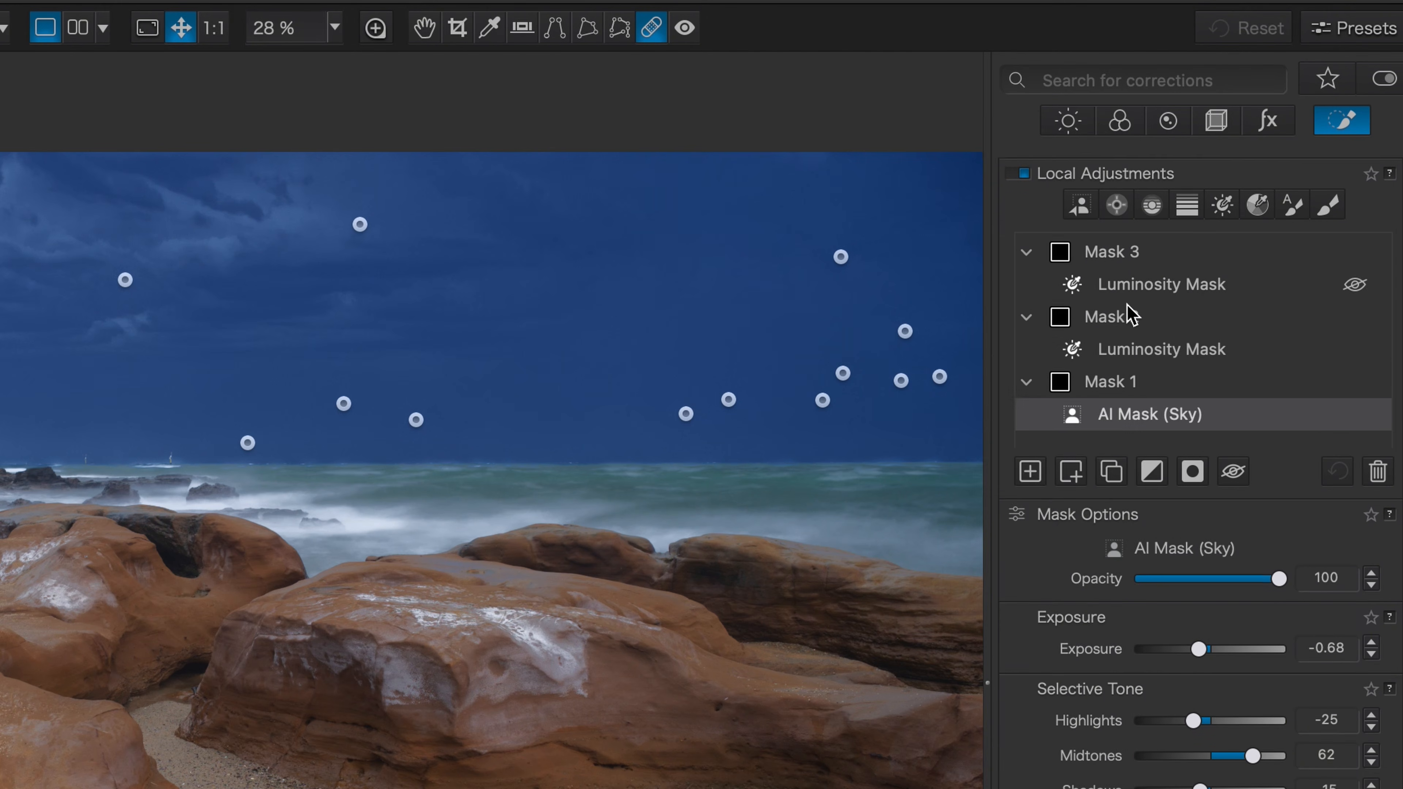
pyautogui.click(1029, 461)
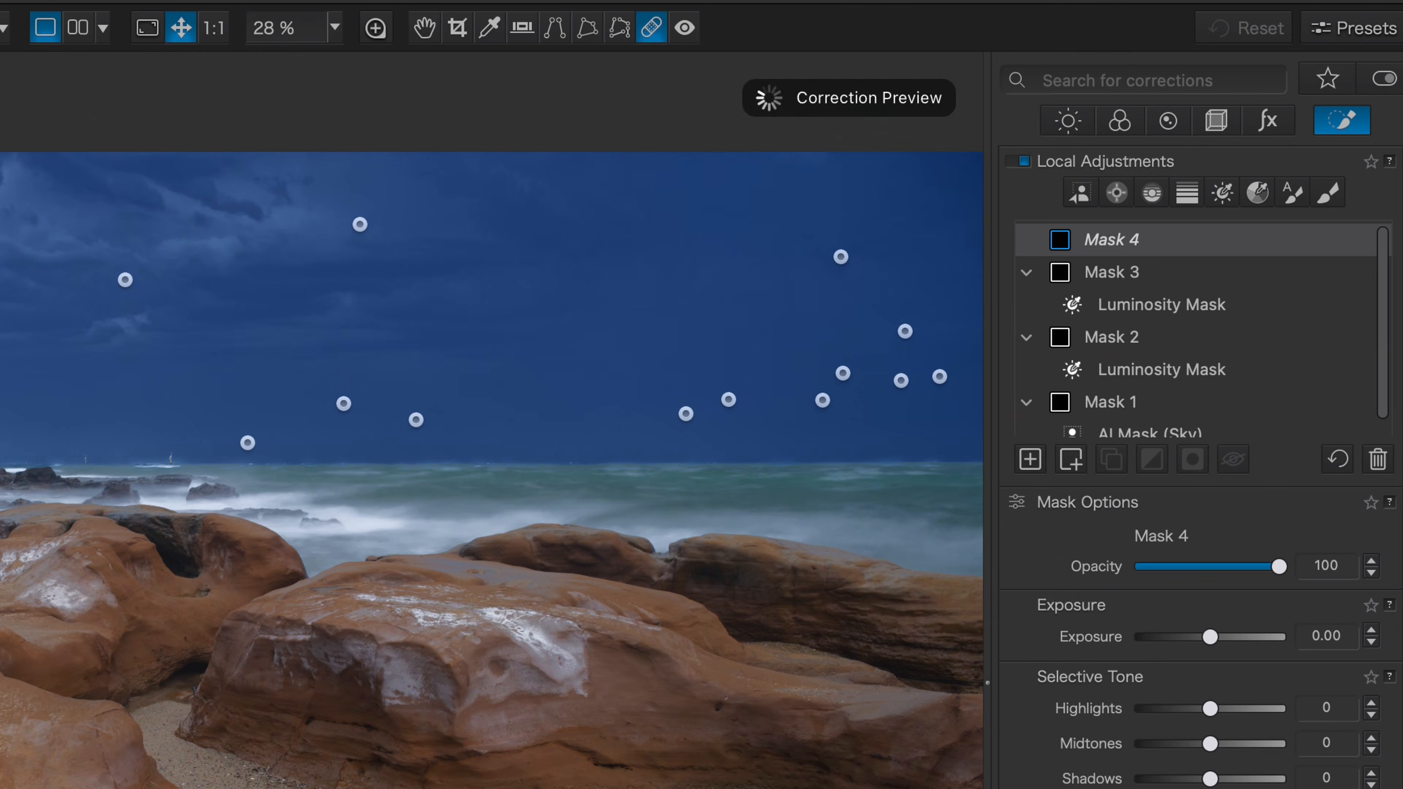
pyautogui.click(1081, 192)
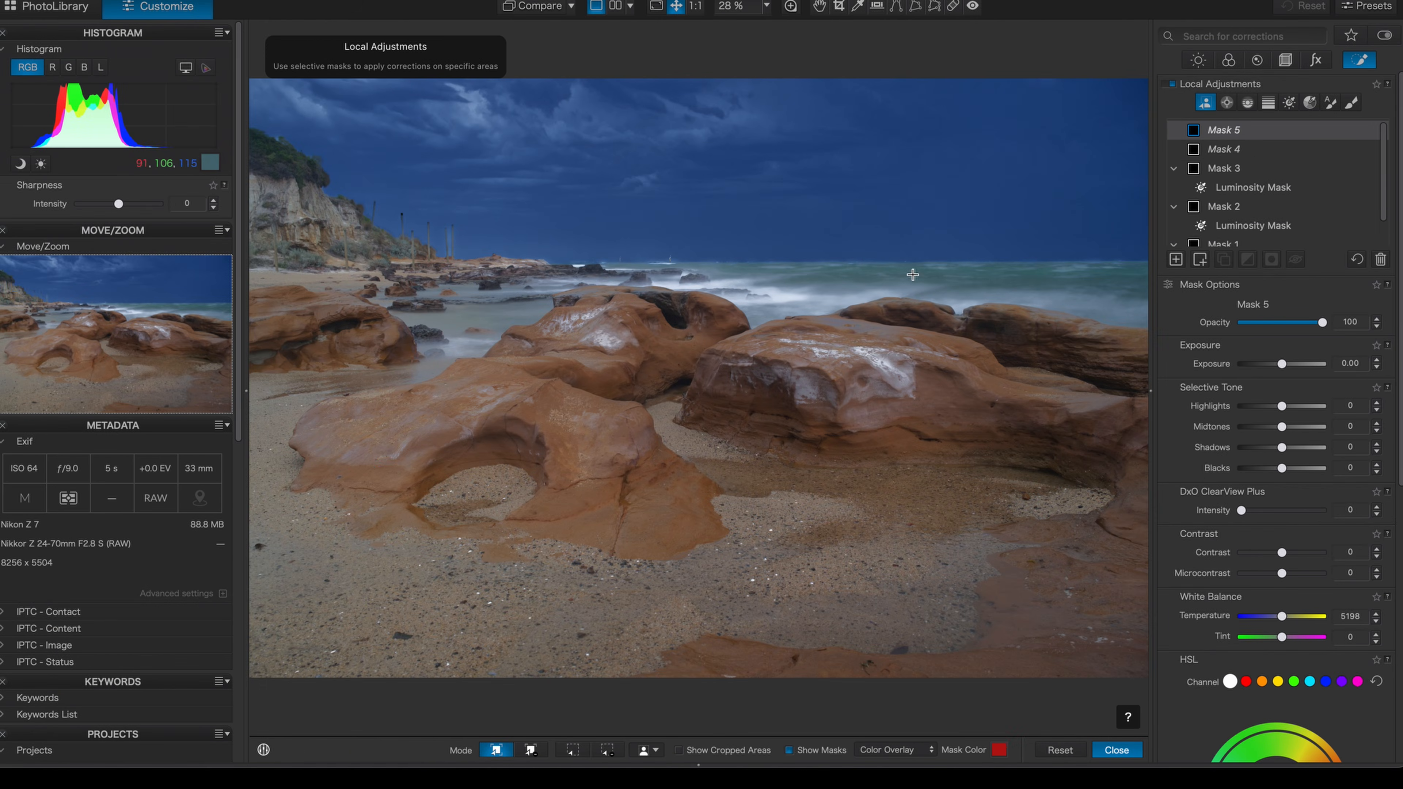
pyautogui.click(1020, 274)
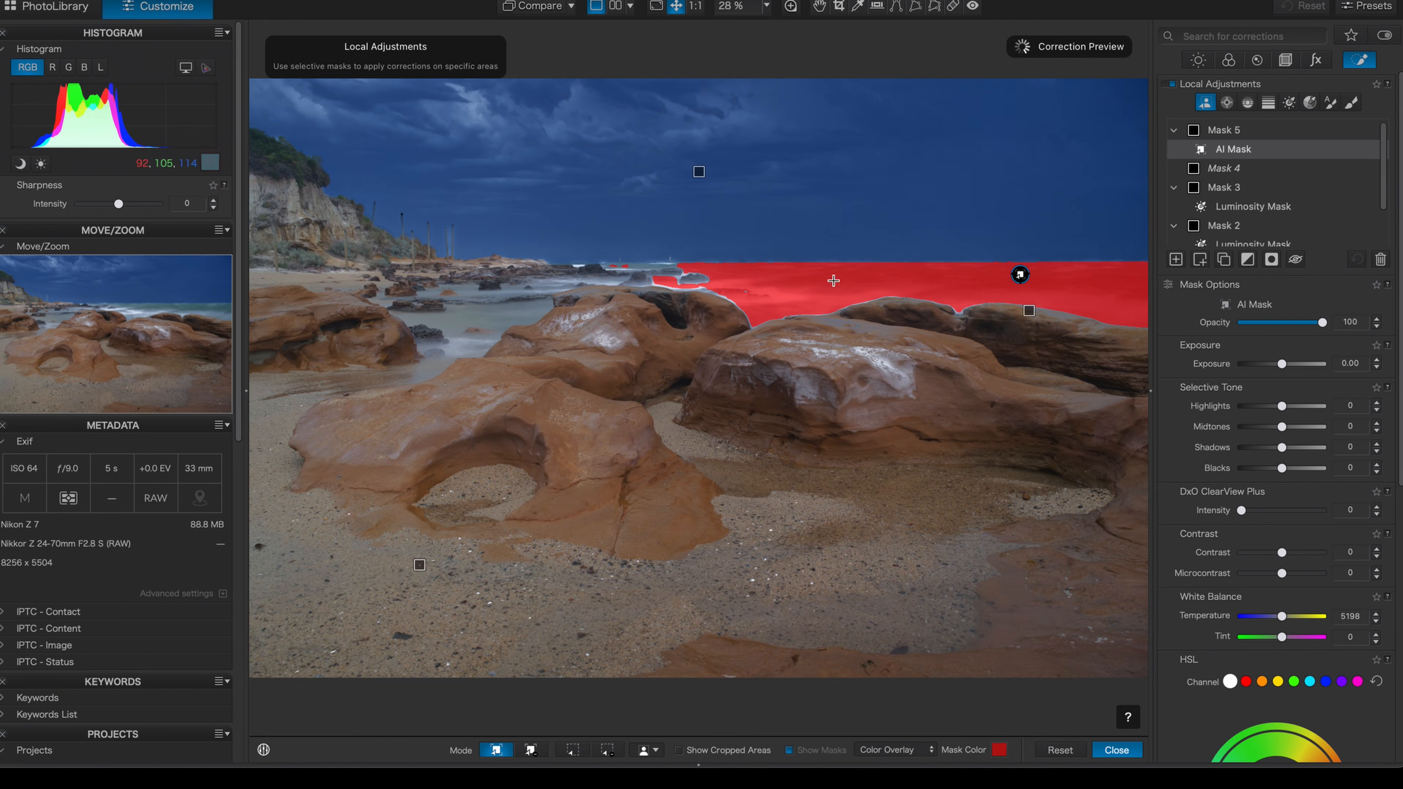
pyautogui.click(668, 265)
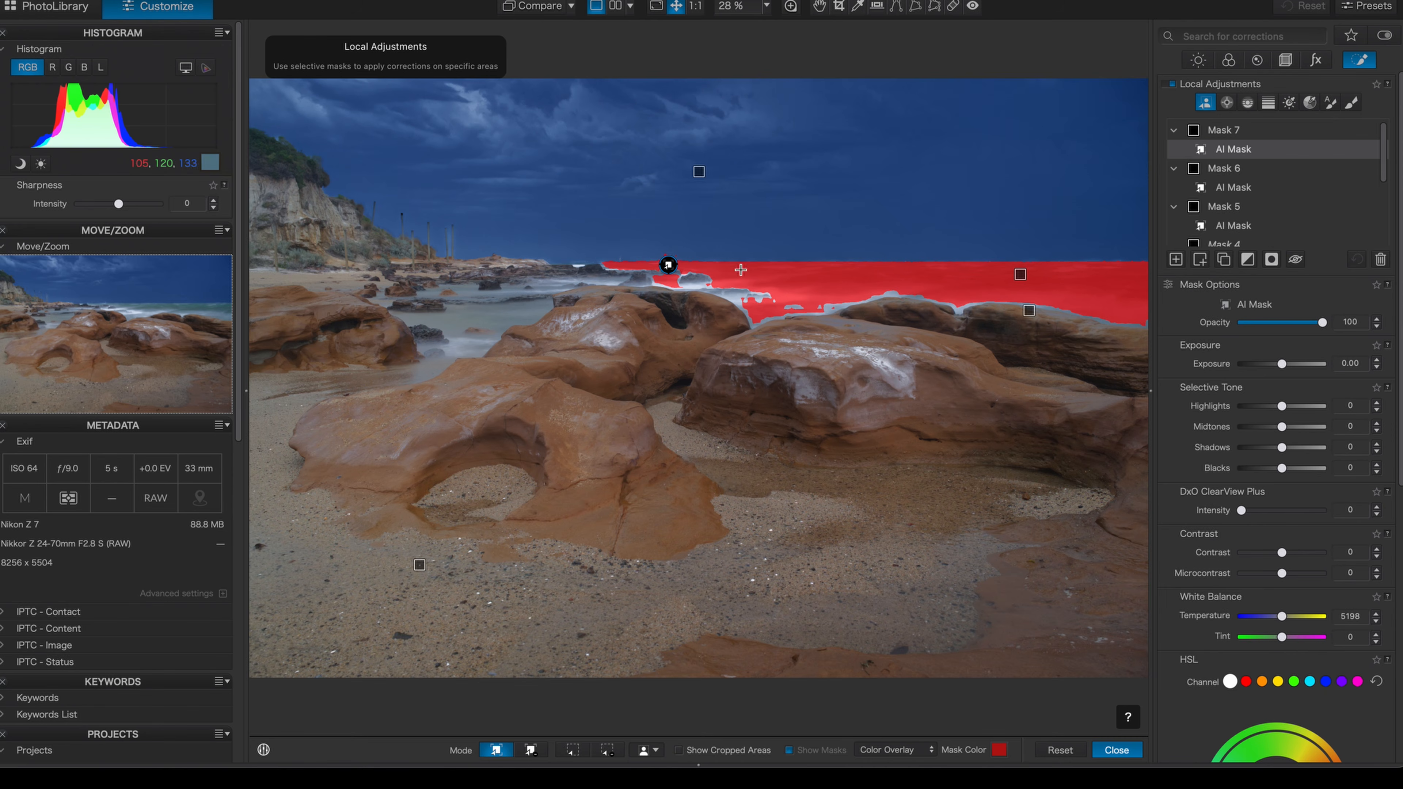
pyautogui.moveTo(1282, 364); pyautogui.dragTo(1272, 369)
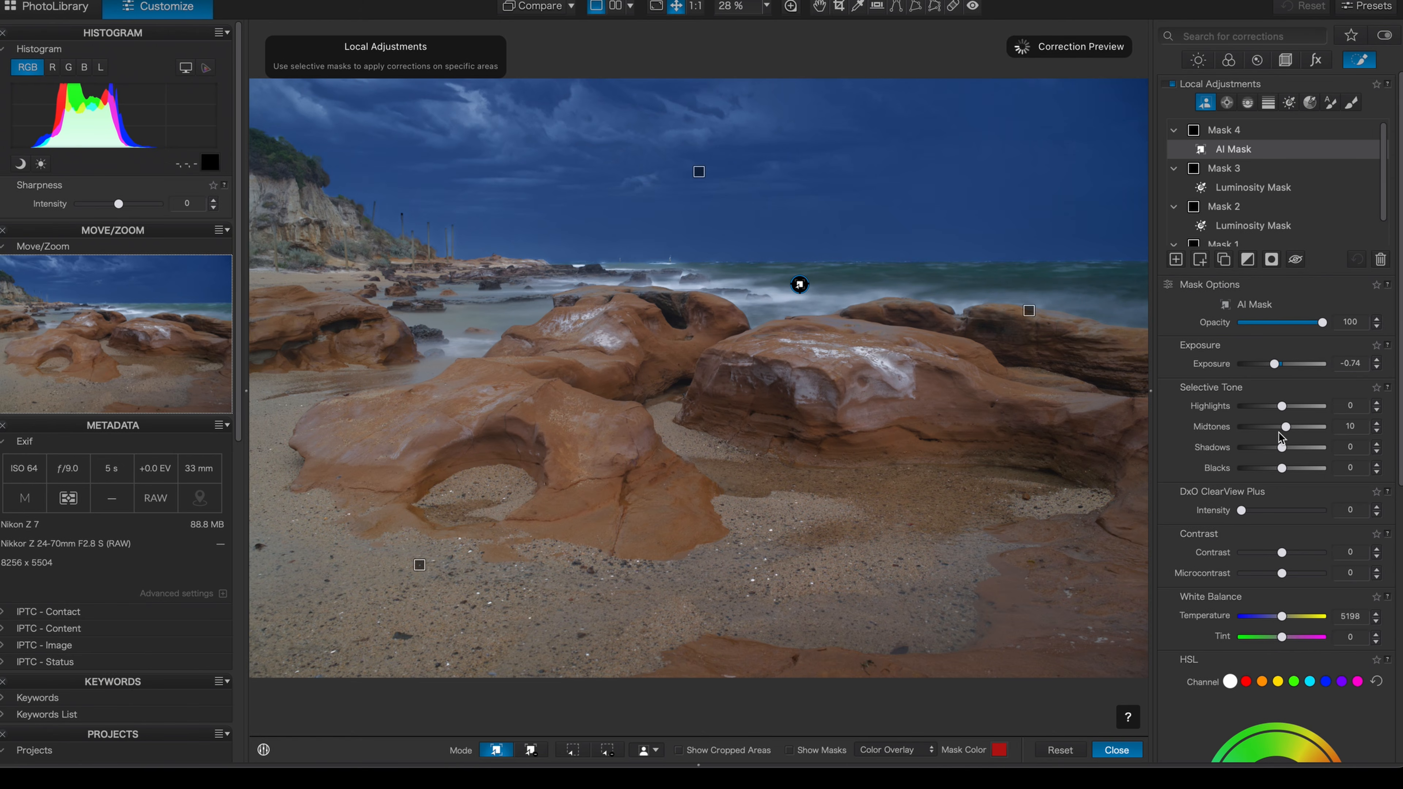
# Add an AI mask selecting the cliff and set its highlights to 11 and midtones to 17
pyautogui.click(1177, 260)
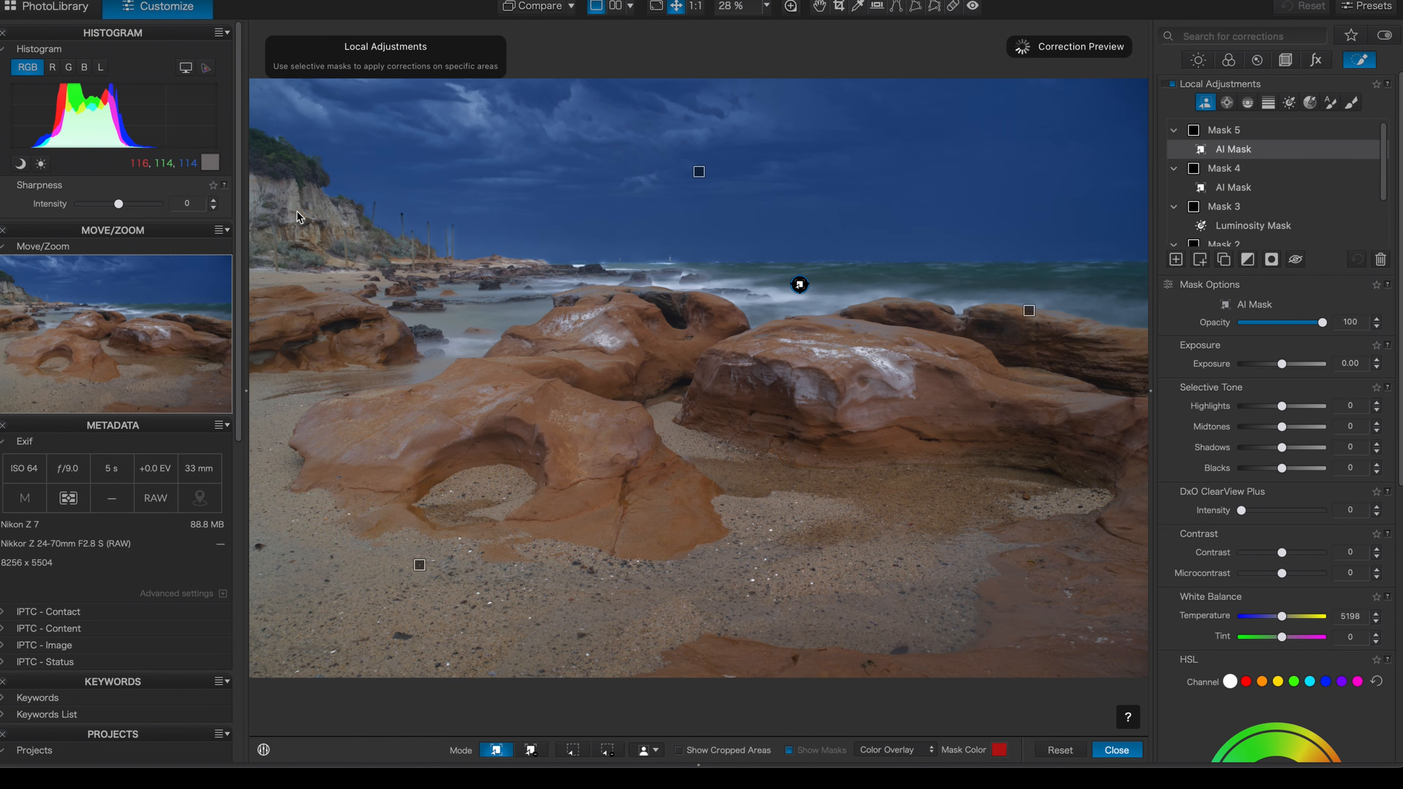
pyautogui.click(297, 211)
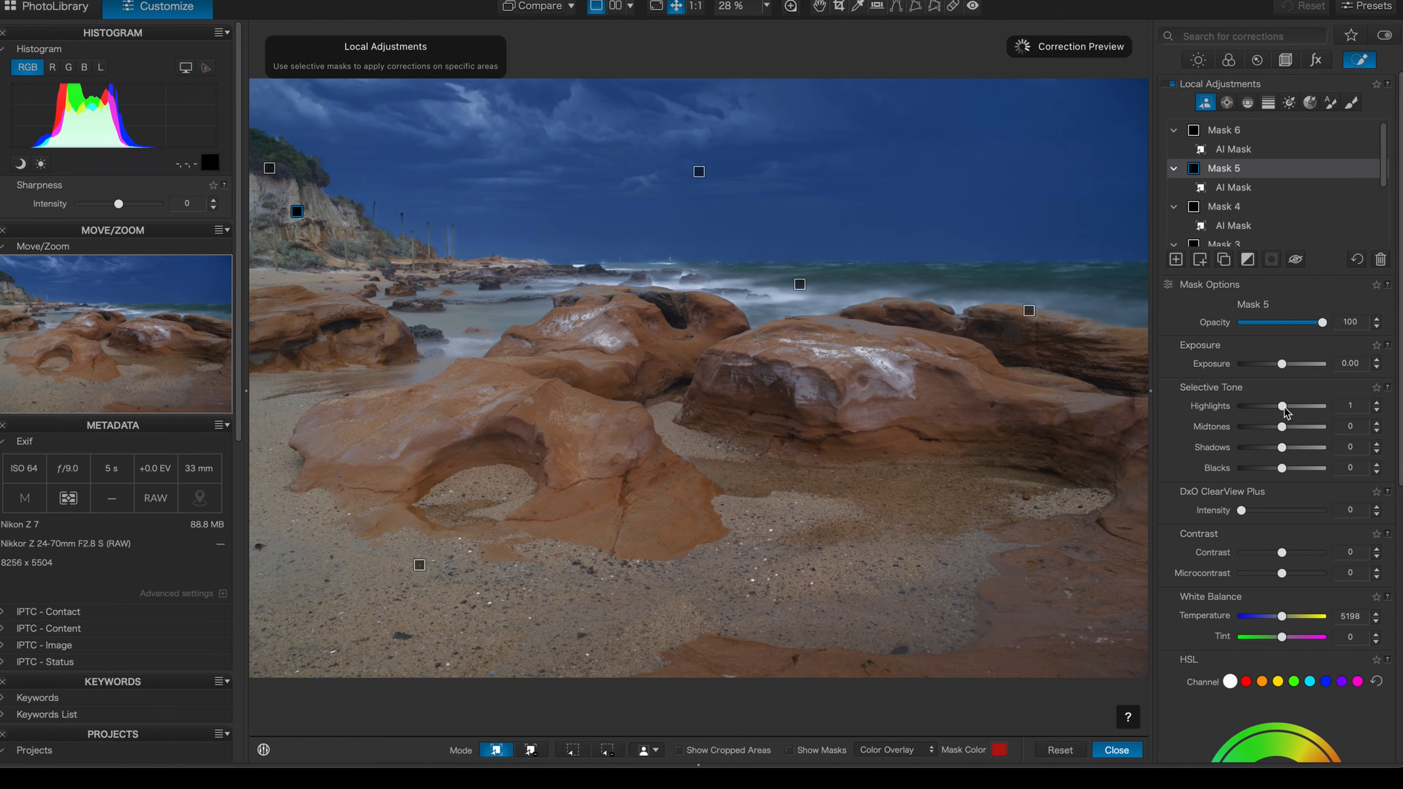
pyautogui.moveTo(1284, 407); pyautogui.dragTo(1289, 428)
# Set the cliff mask's temperature to 5222, tint to -3 and highlights to -12
pyautogui.moveTo(1283, 616); pyautogui.dragTo(1279, 616)
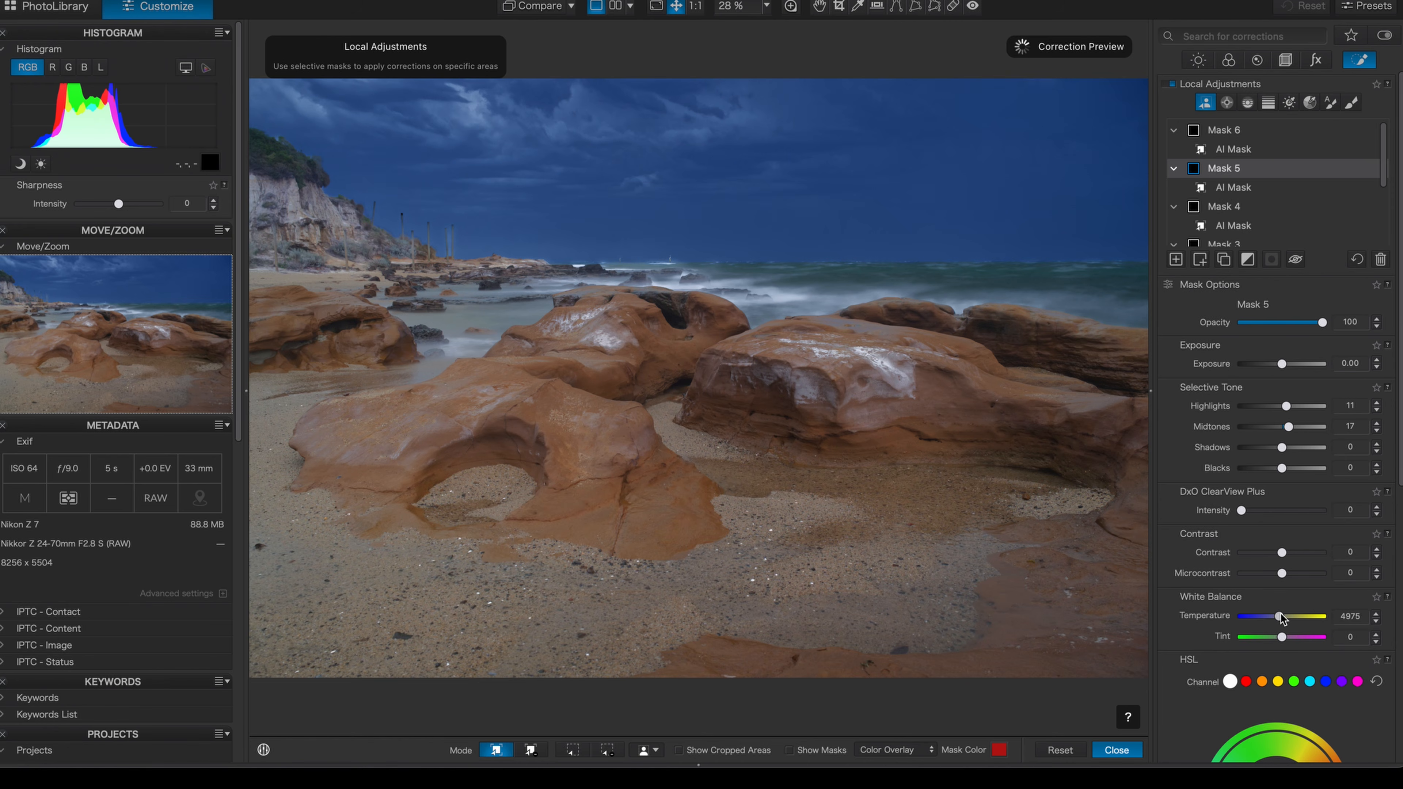
pyautogui.moveTo(1281, 617); pyautogui.dragTo(1281, 618)
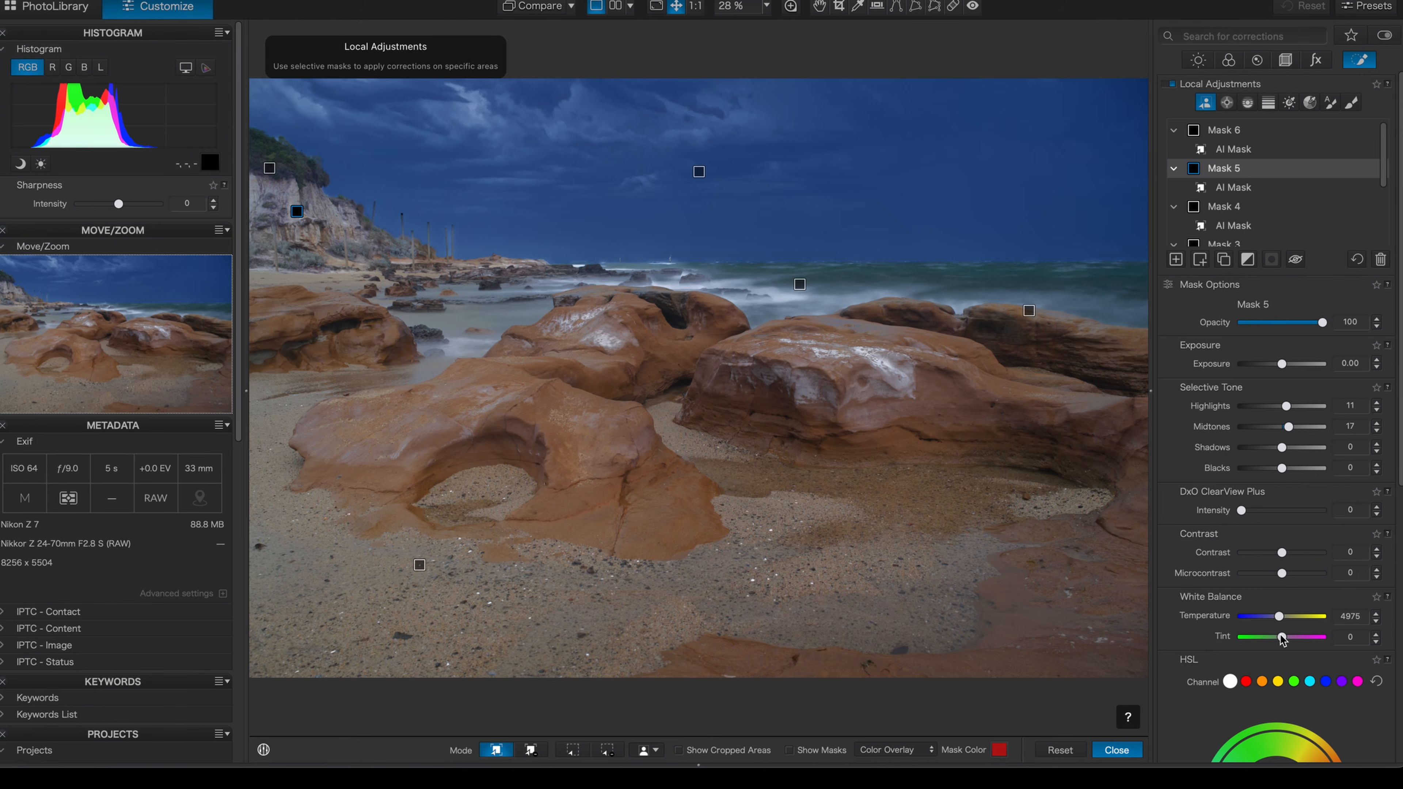
pyautogui.moveTo(1281, 637); pyautogui.dragTo(1285, 616)
pyautogui.moveTo(1286, 406); pyautogui.dragTo(1278, 406)
pyautogui.moveTo(1281, 637); pyautogui.dragTo(1282, 638)
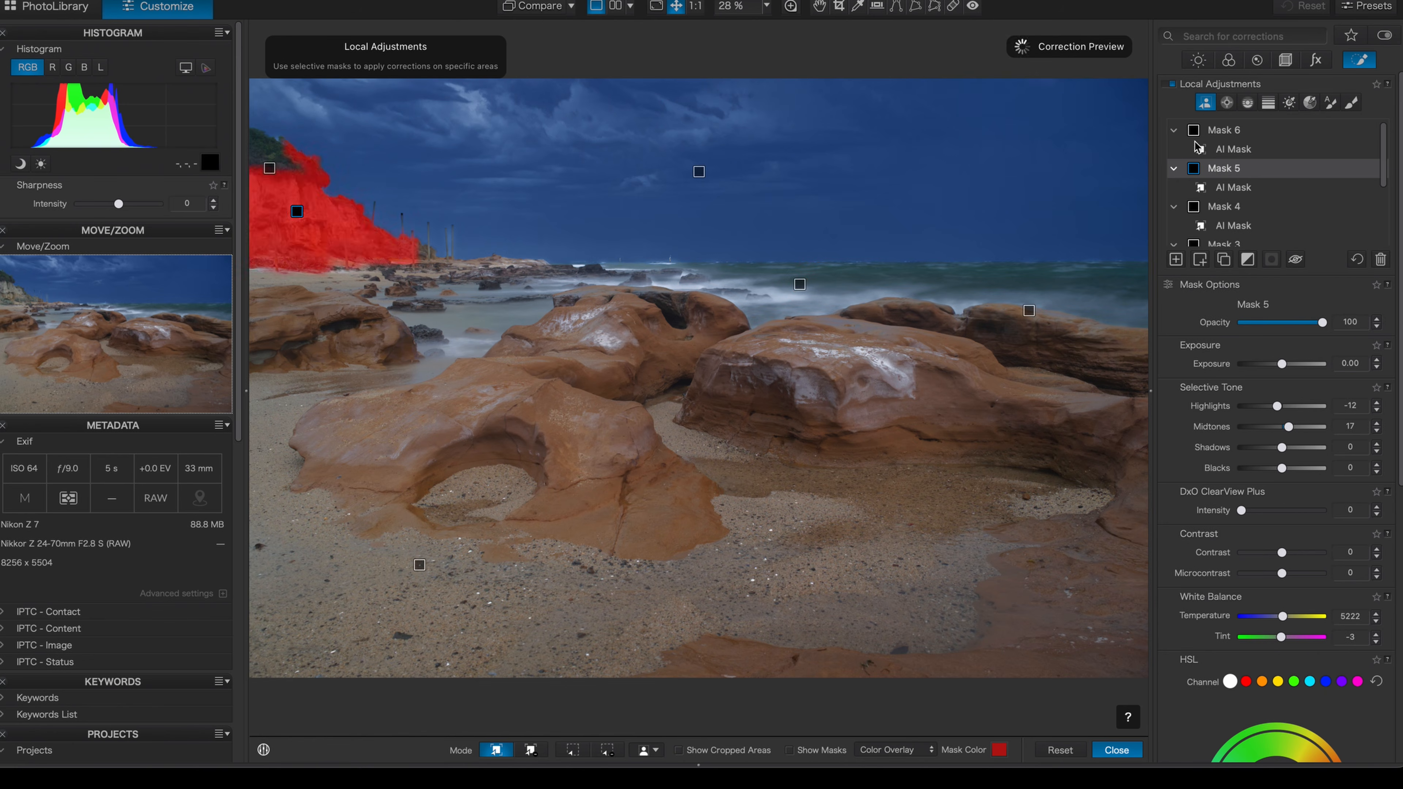
# Add an area-based AI mask covering the whole foreground below the horizon and set its exposure to -0.90
pyautogui.click(1206, 103)
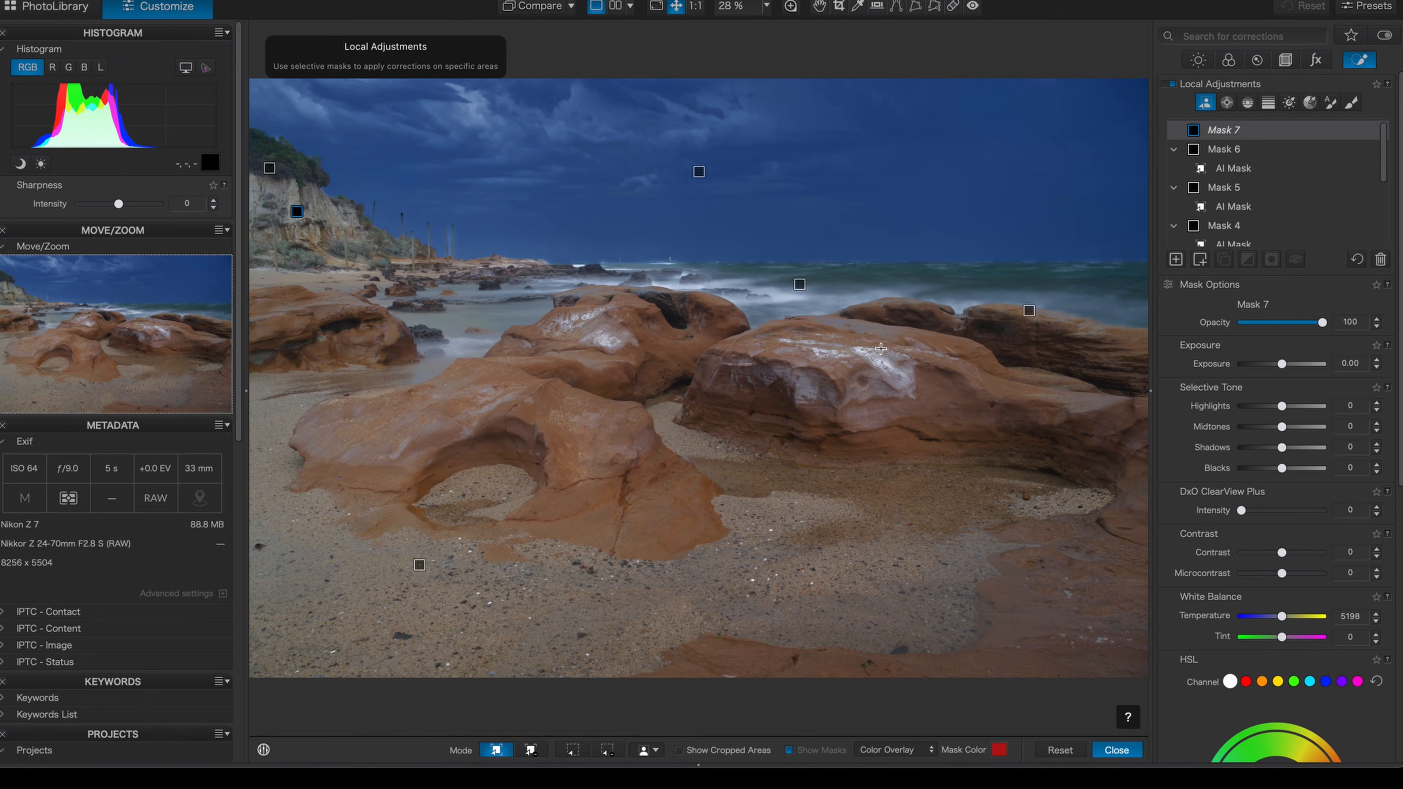
pyautogui.click(573, 753)
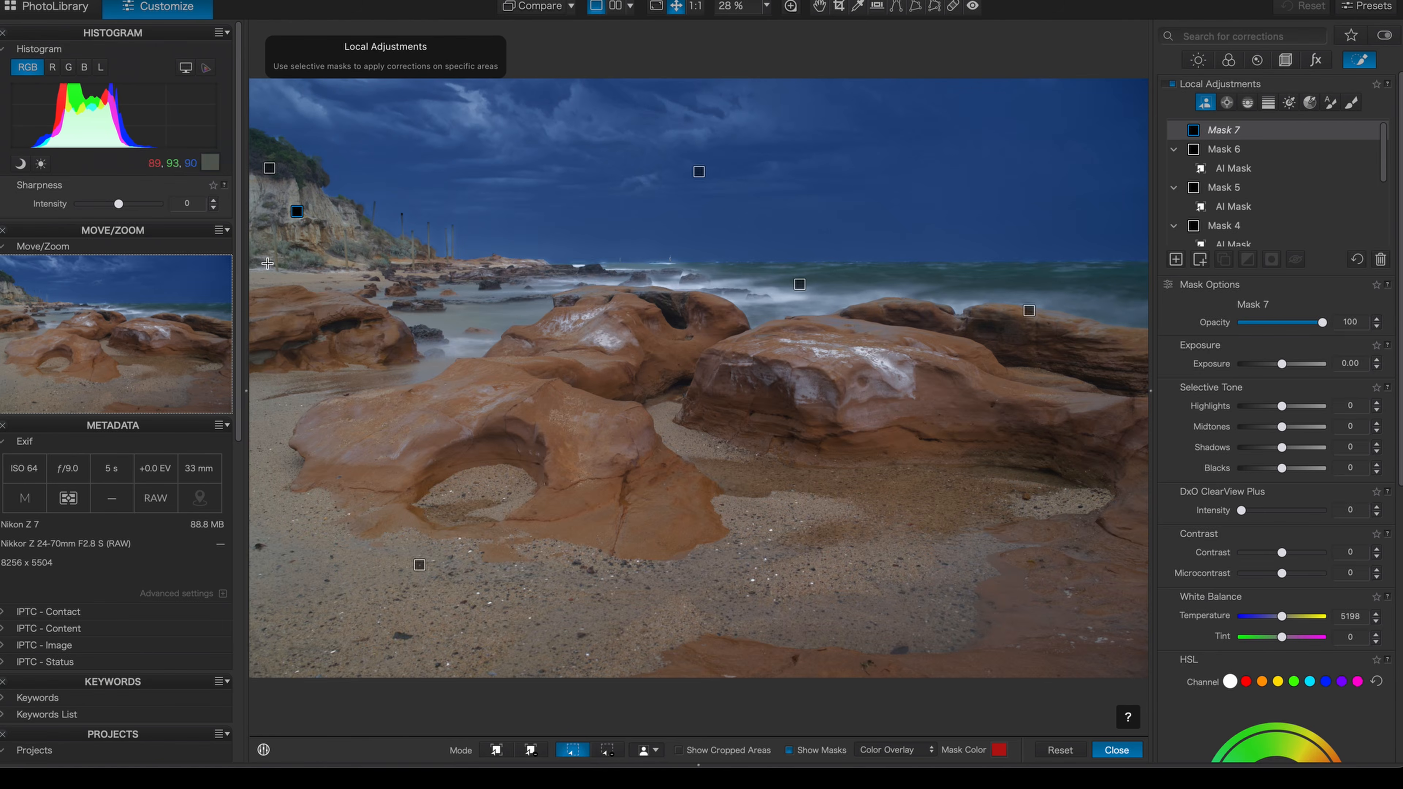
pyautogui.moveTo(252, 264); pyautogui.dragTo(1149, 700)
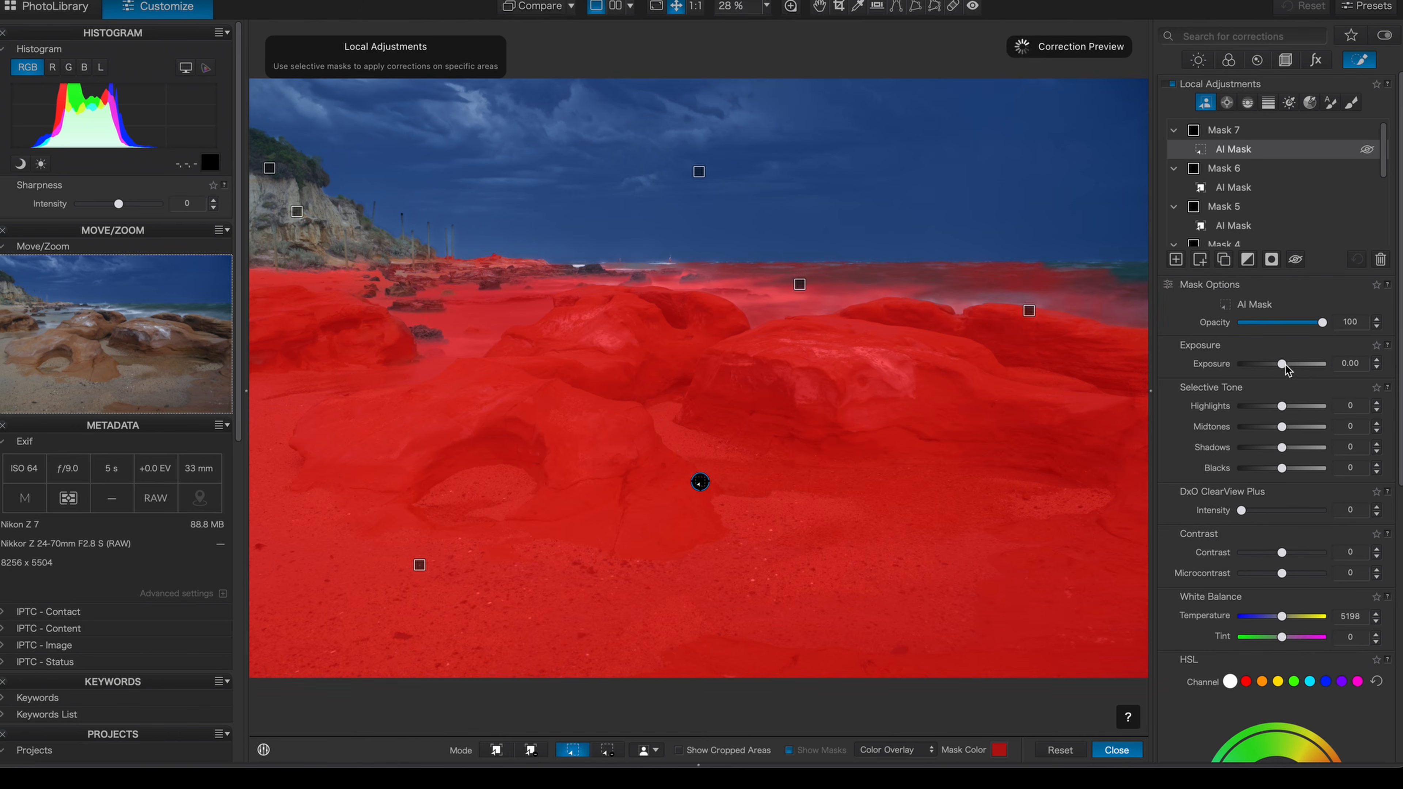
pyautogui.moveTo(1283, 364); pyautogui.dragTo(1273, 366)
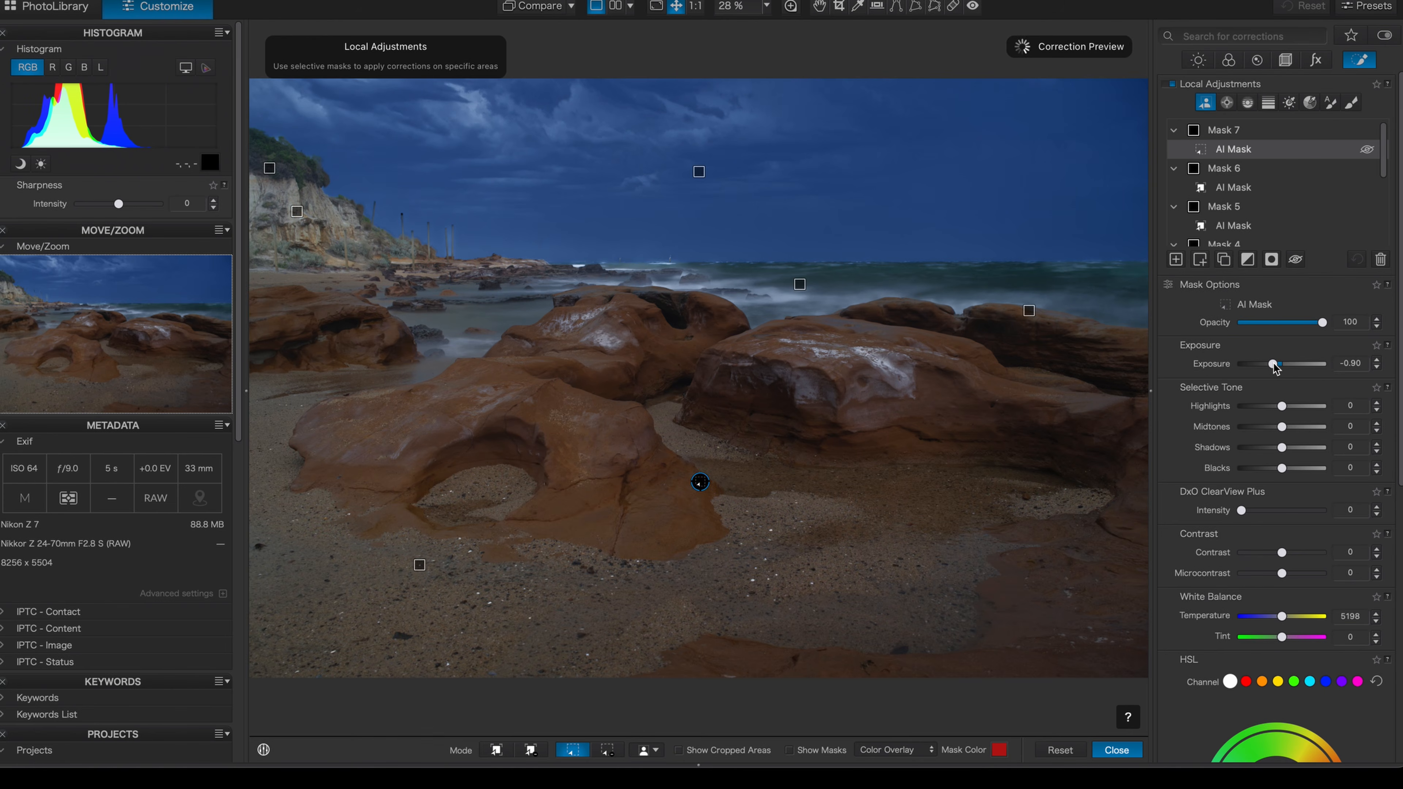
# Set the foreground mask's midtones to 31, shadows to -8 and temperature to 5843
pyautogui.click(1290, 424)
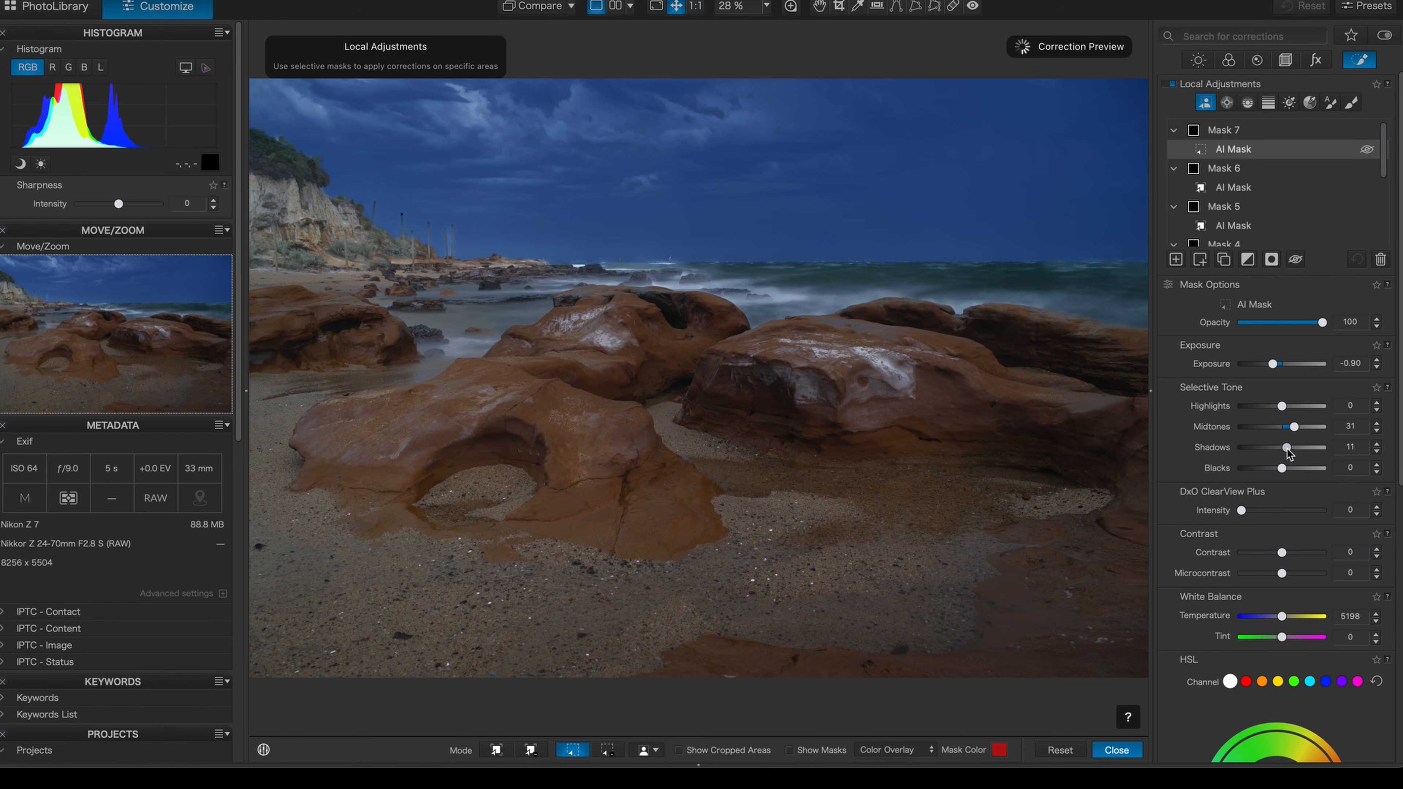
pyautogui.moveTo(1290, 452); pyautogui.dragTo(1279, 449)
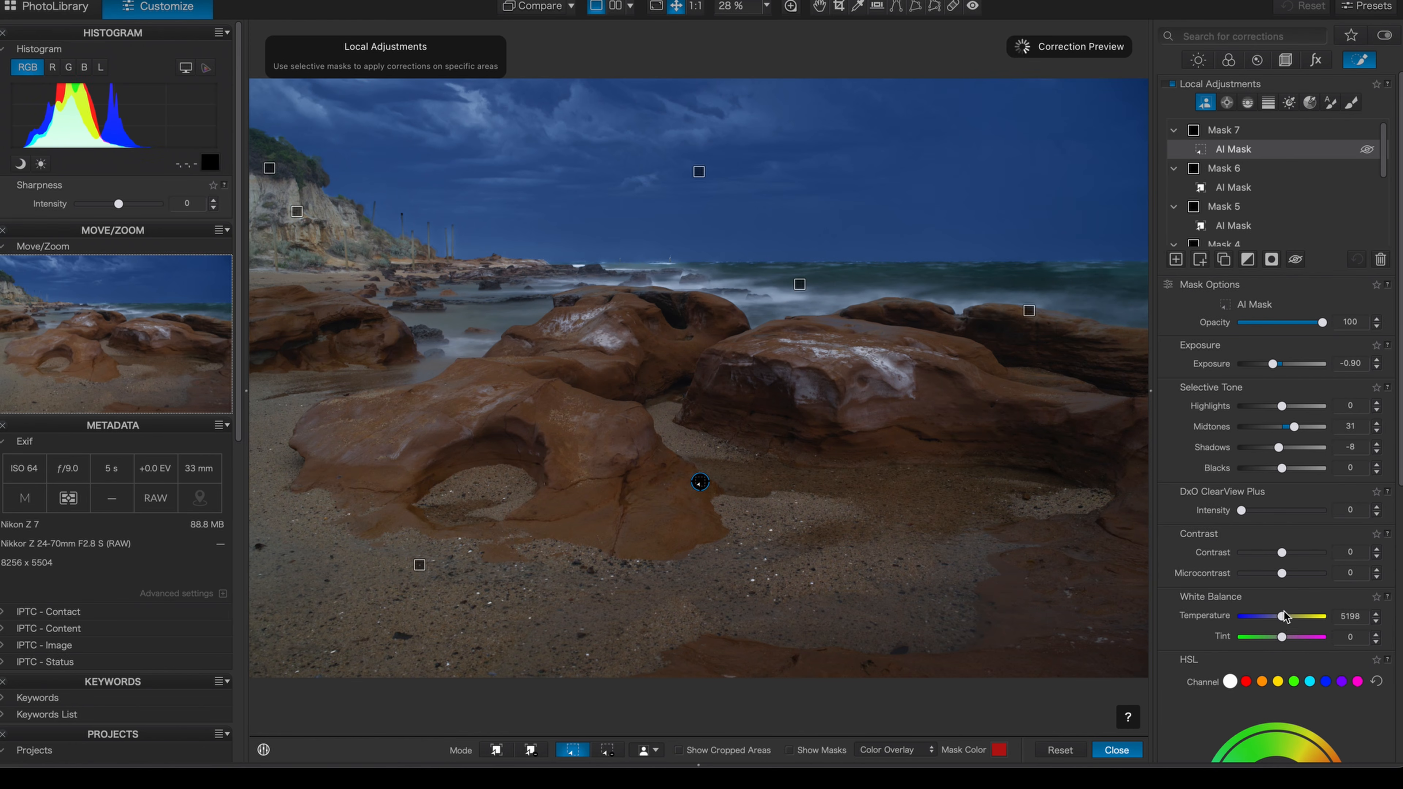
pyautogui.moveTo(1285, 617); pyautogui.dragTo(1287, 620)
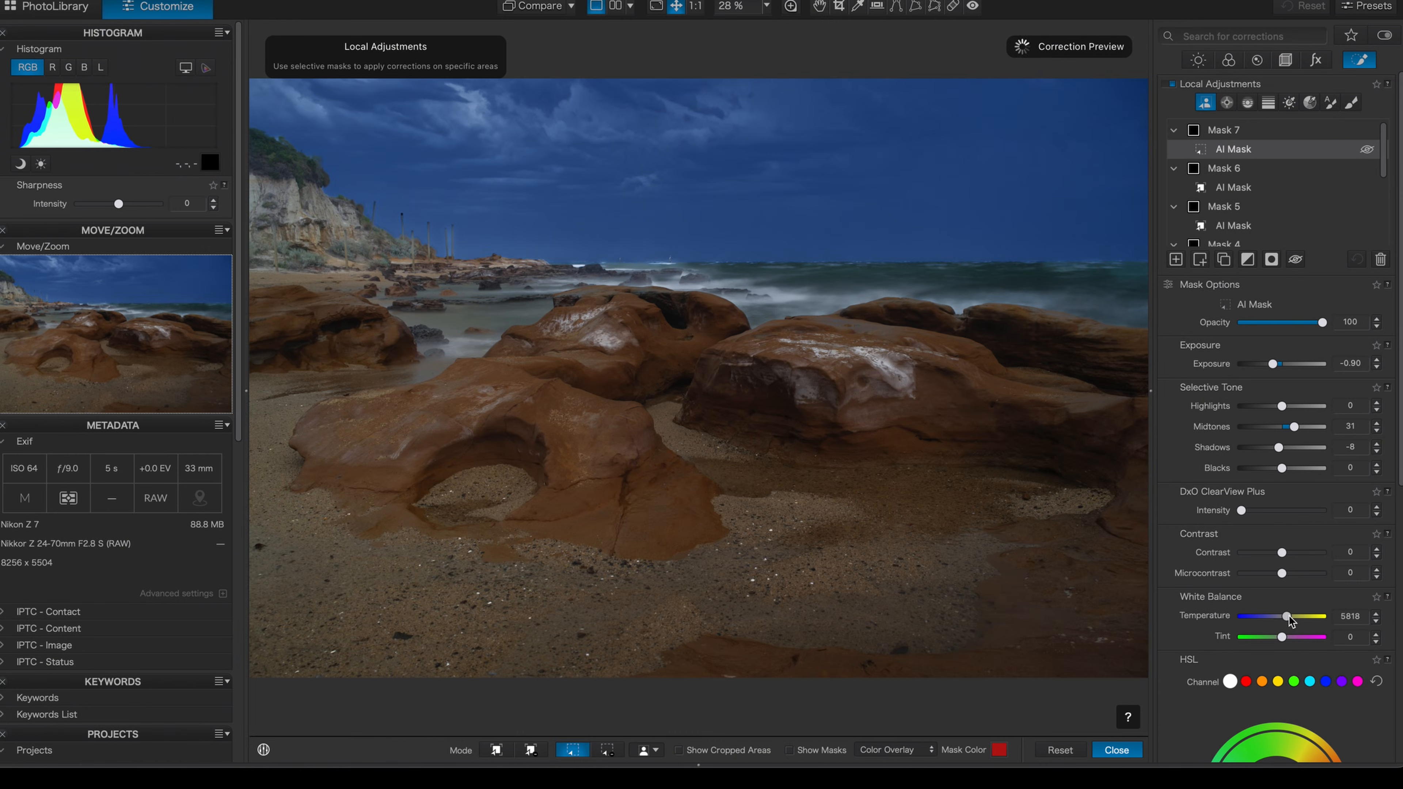
pyautogui.moveTo(1291, 618); pyautogui.dragTo(1291, 618)
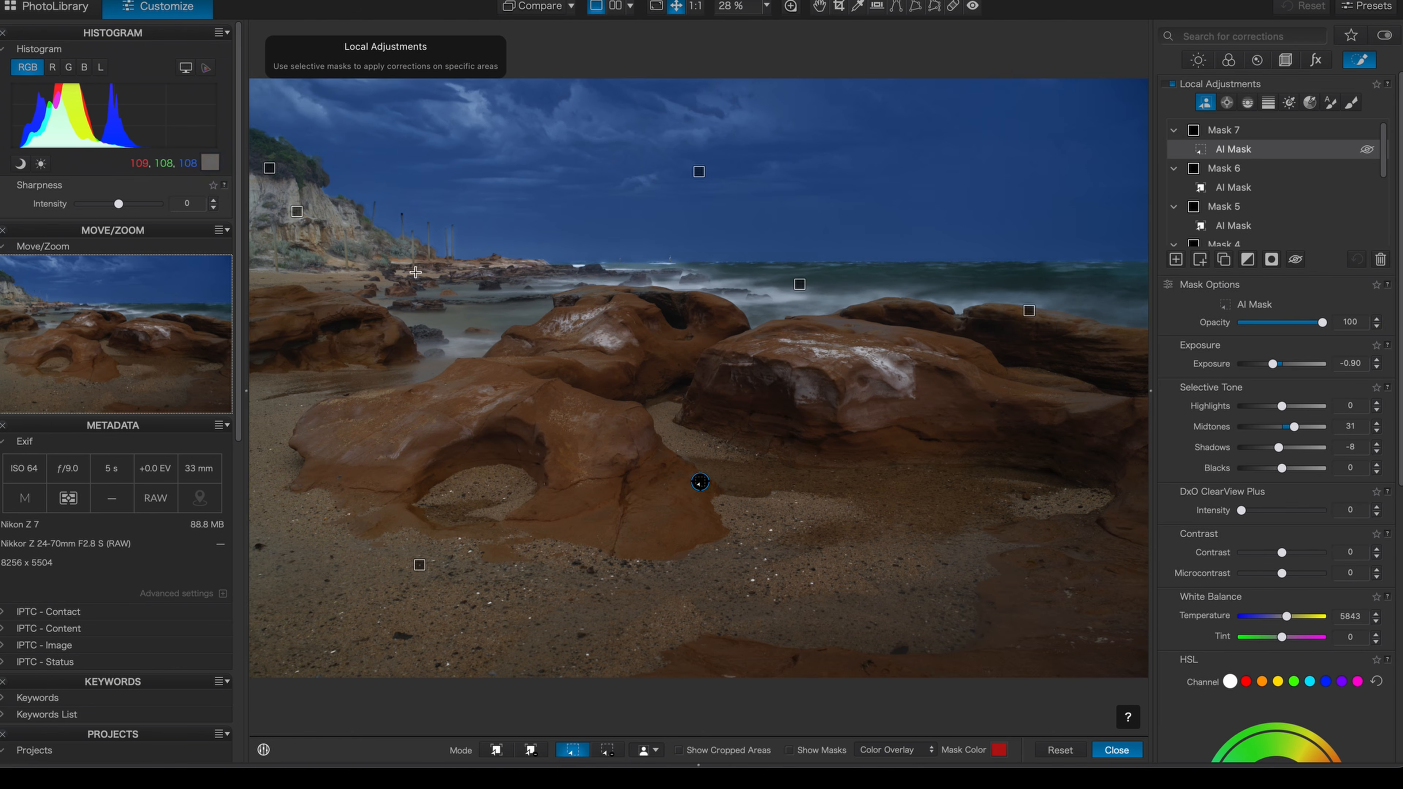
# Set the cliff mask's exposure to -0.13 and its temperature to 5576
pyautogui.click(1224, 206)
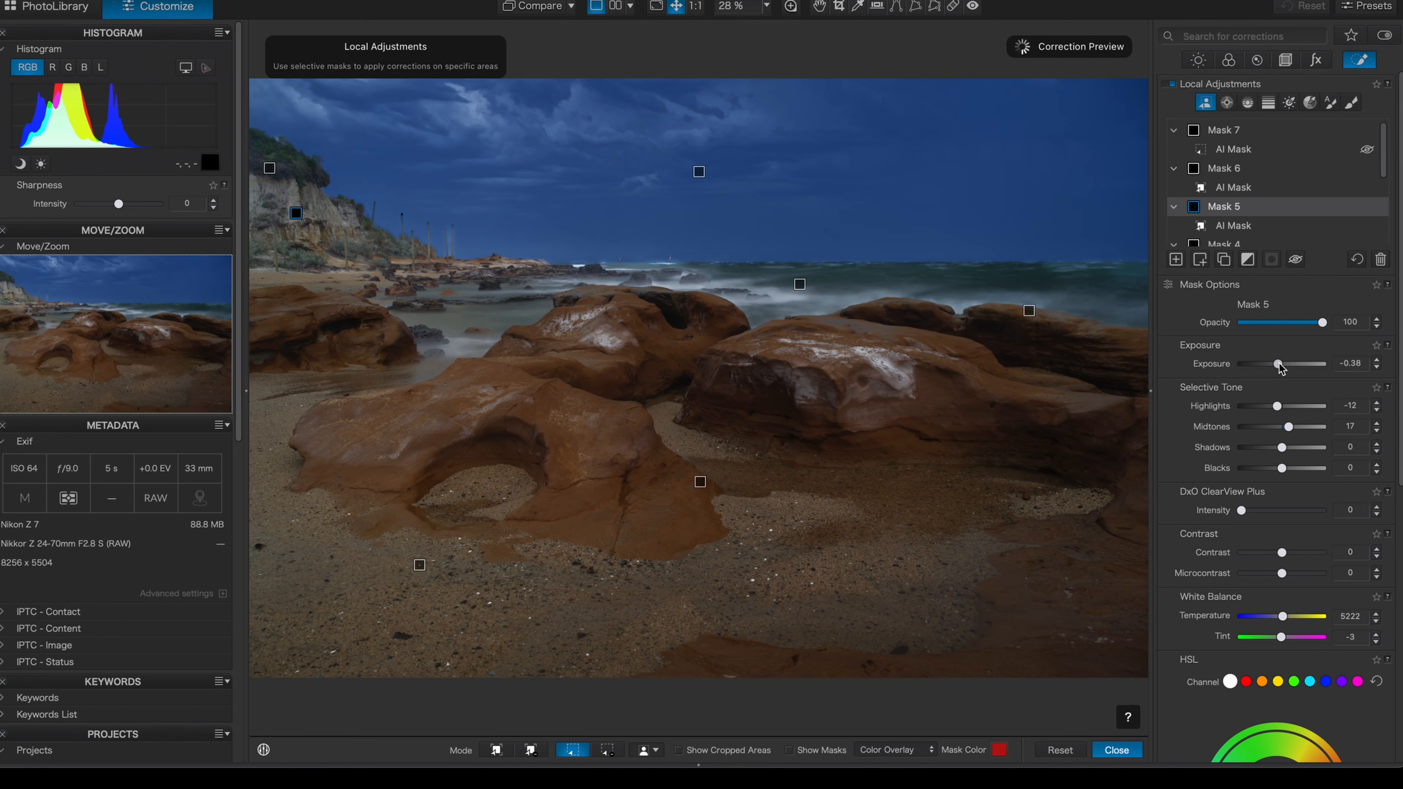
pyautogui.moveTo(1279, 364); pyautogui.dragTo(1282, 365)
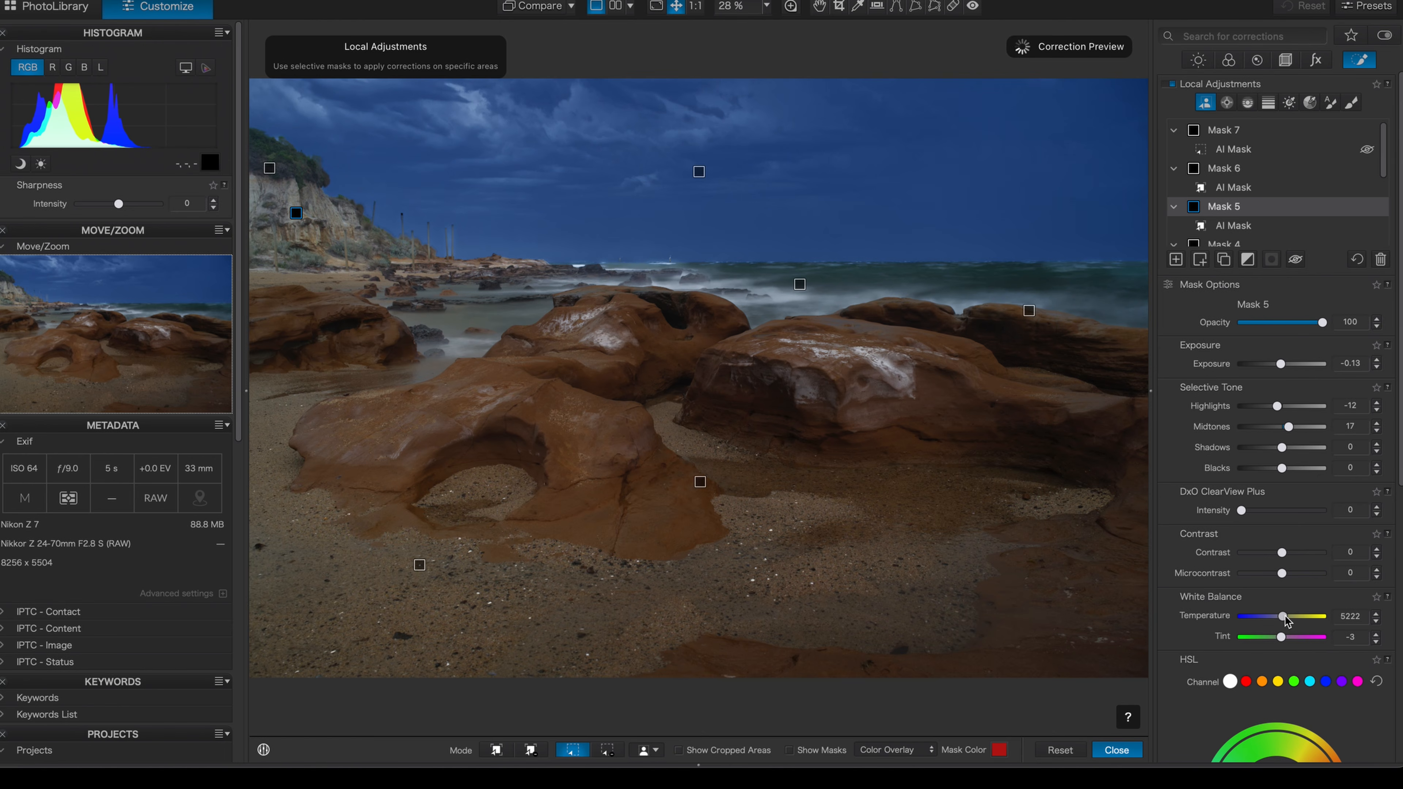
pyautogui.moveTo(1285, 617); pyautogui.dragTo(1289, 617)
# Set the cliff mask's vibrancy to 75, raise its saturation slightly and set its highlights to 1
pyautogui.click(1311, 104)
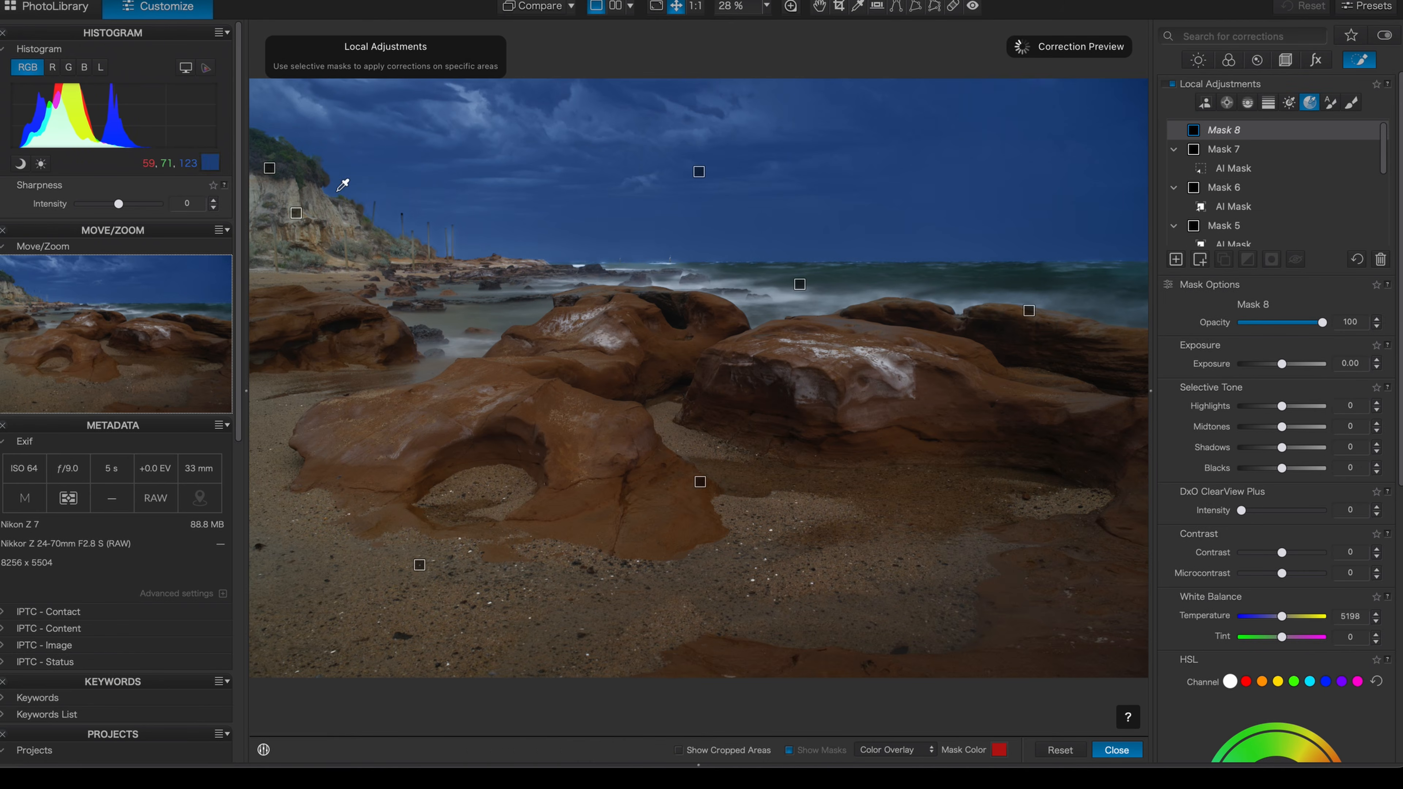
pyautogui.click(296, 213)
pyautogui.scroll(-4, 1285, 696)
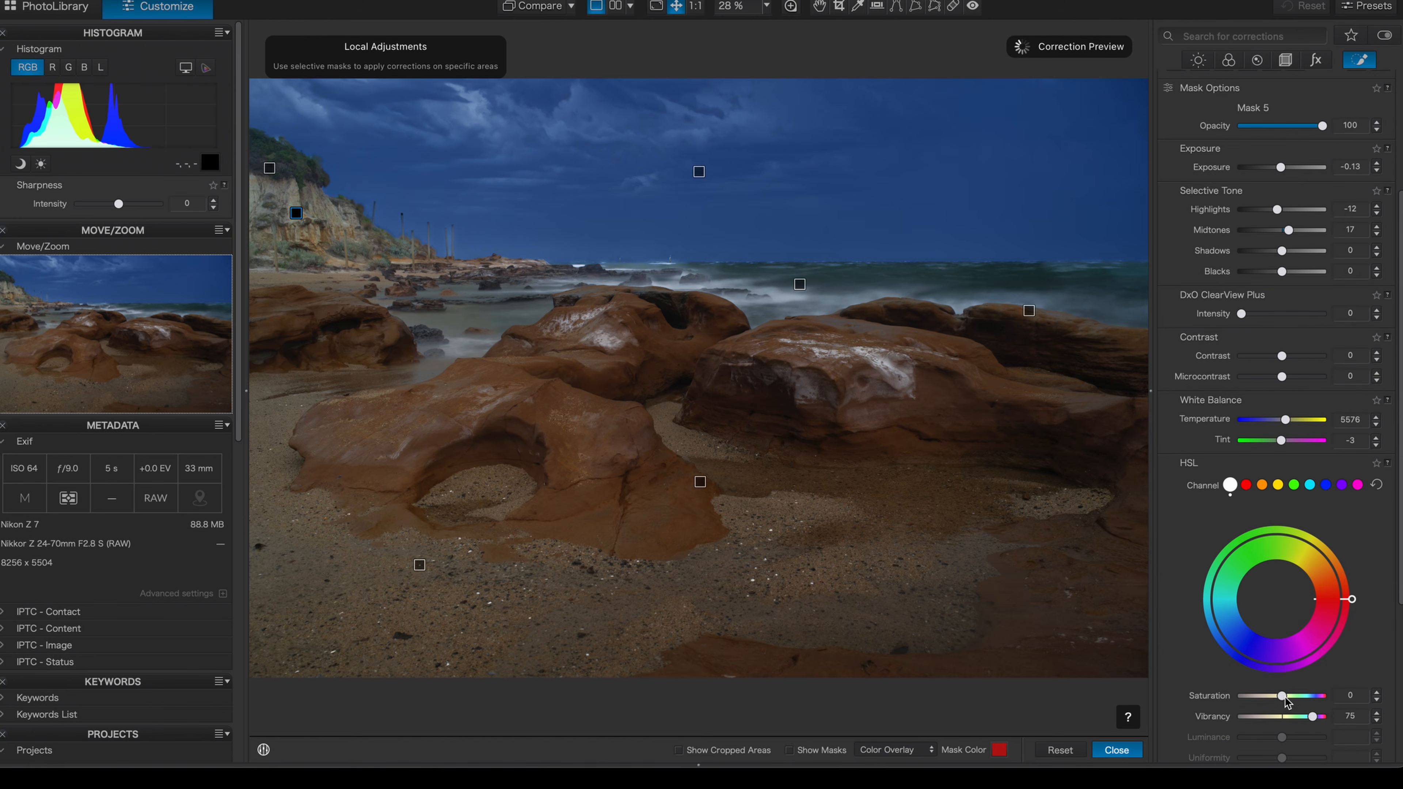
pyautogui.moveTo(1286, 697); pyautogui.dragTo(1293, 696)
pyautogui.scroll(3, 1267, 417)
pyautogui.moveTo(1277, 330); pyautogui.dragTo(1282, 334)
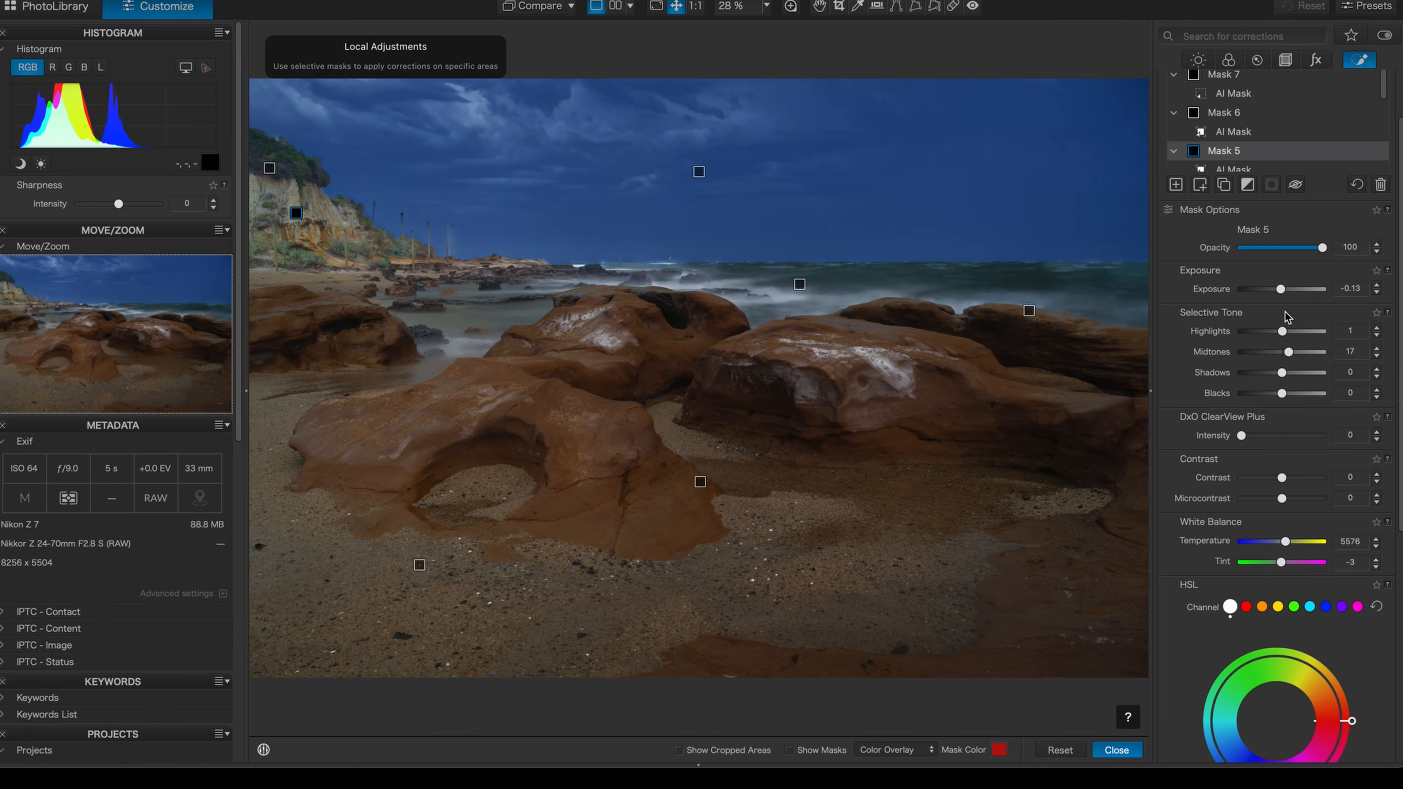
# Set the exposure of the AI sky mask in Mask 1 to -0.33
pyautogui.scroll(-3, 1225, 136)
pyautogui.scroll(-3, 1225, 138)
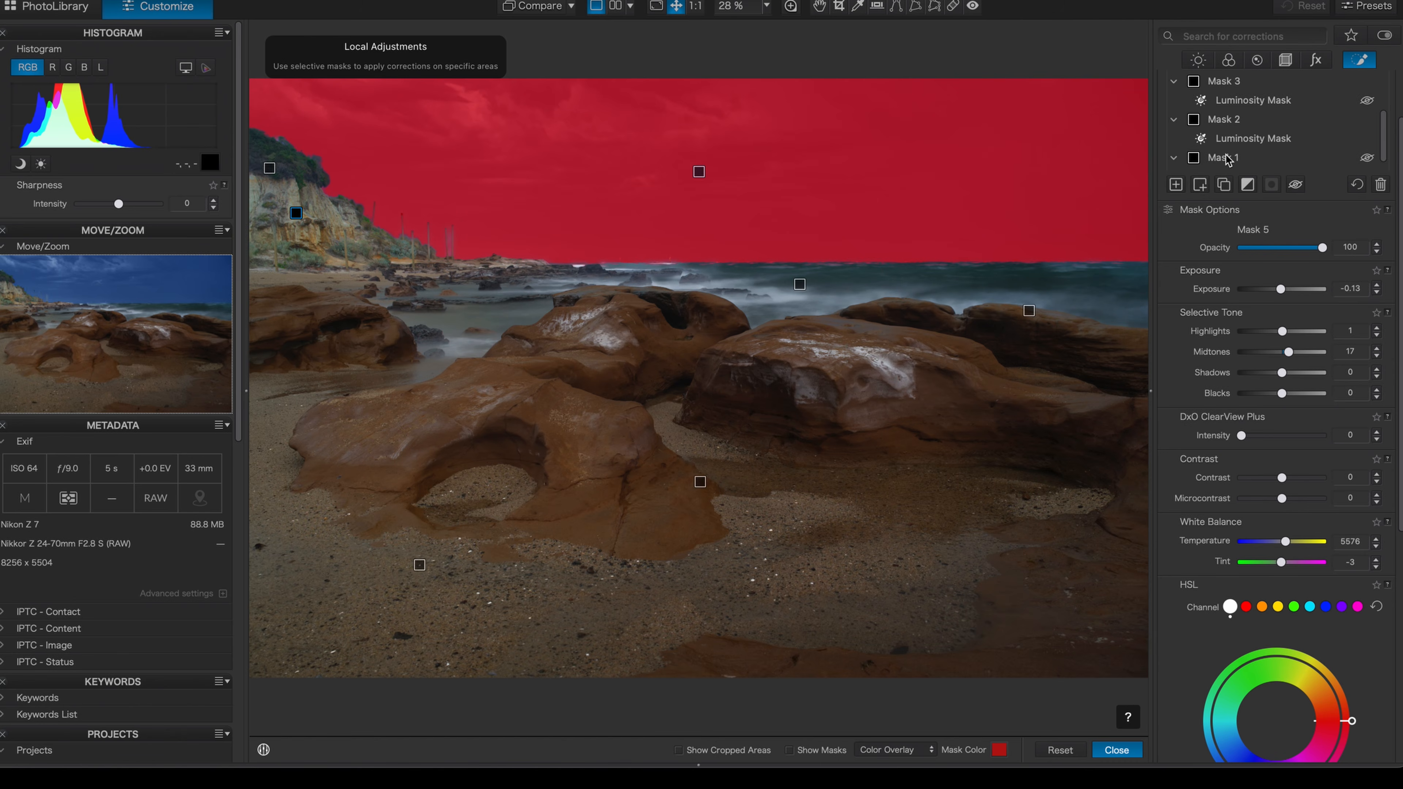
pyautogui.scroll(-1, 1287, 145)
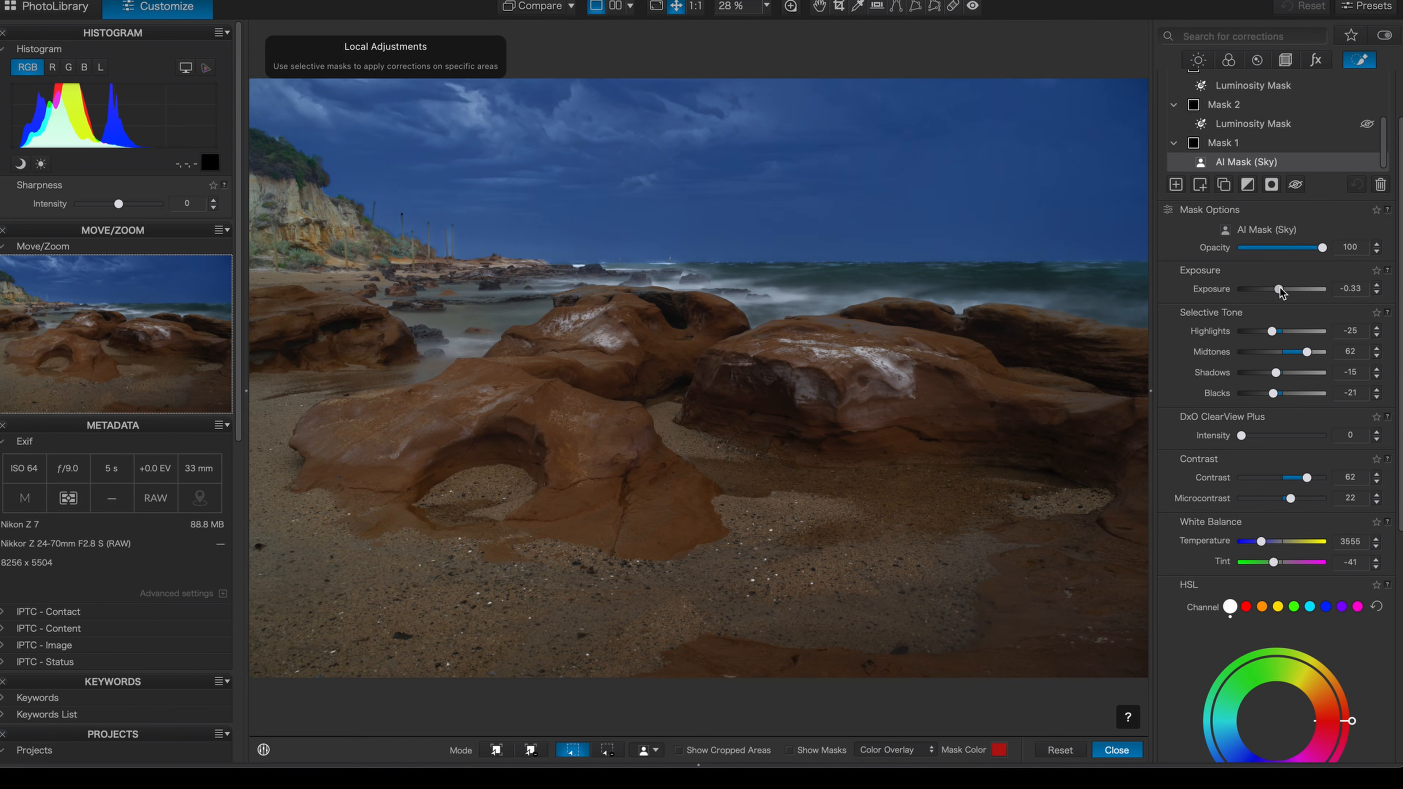
pyautogui.moveTo(1279, 289); pyautogui.dragTo(1279, 287)
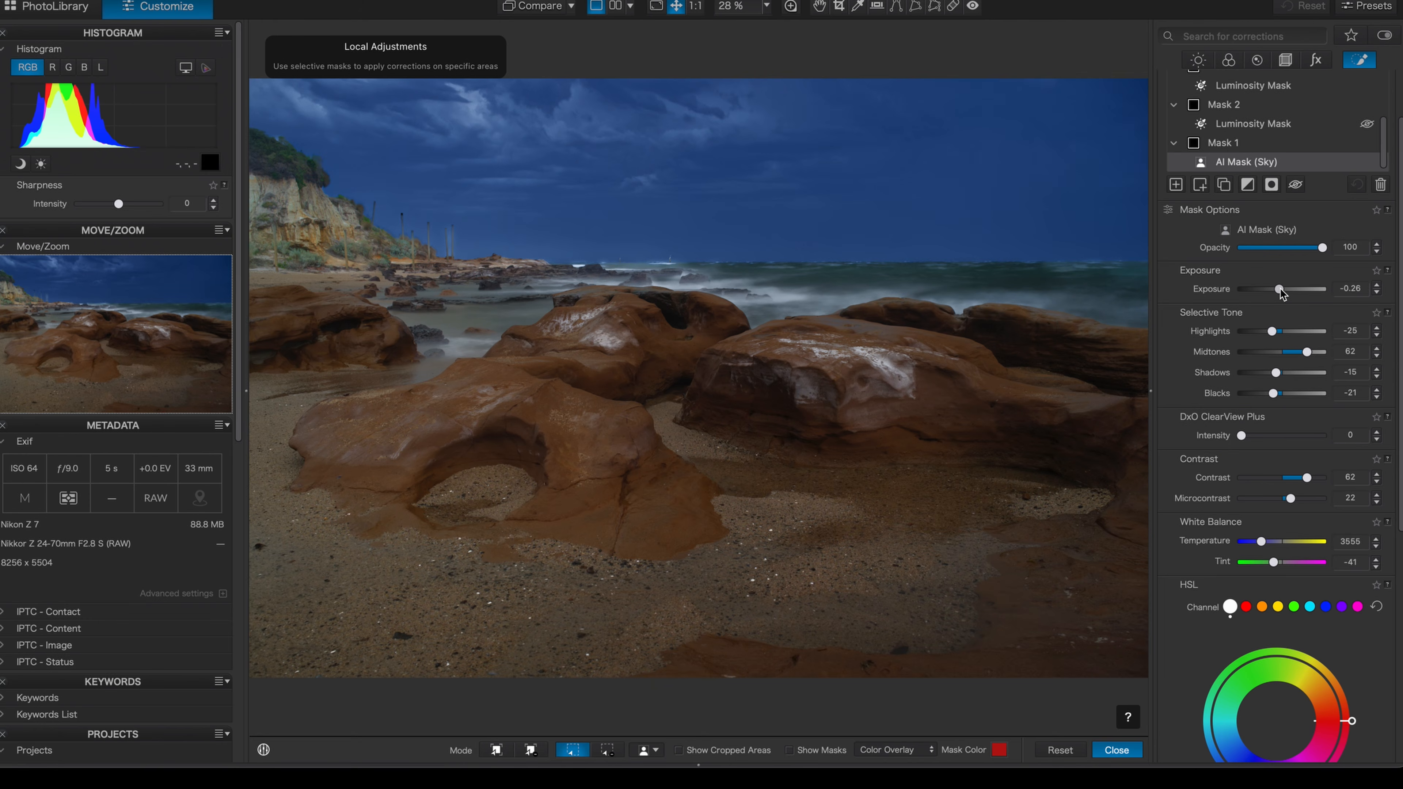
pyautogui.moveTo(1281, 293); pyautogui.dragTo(1281, 293)
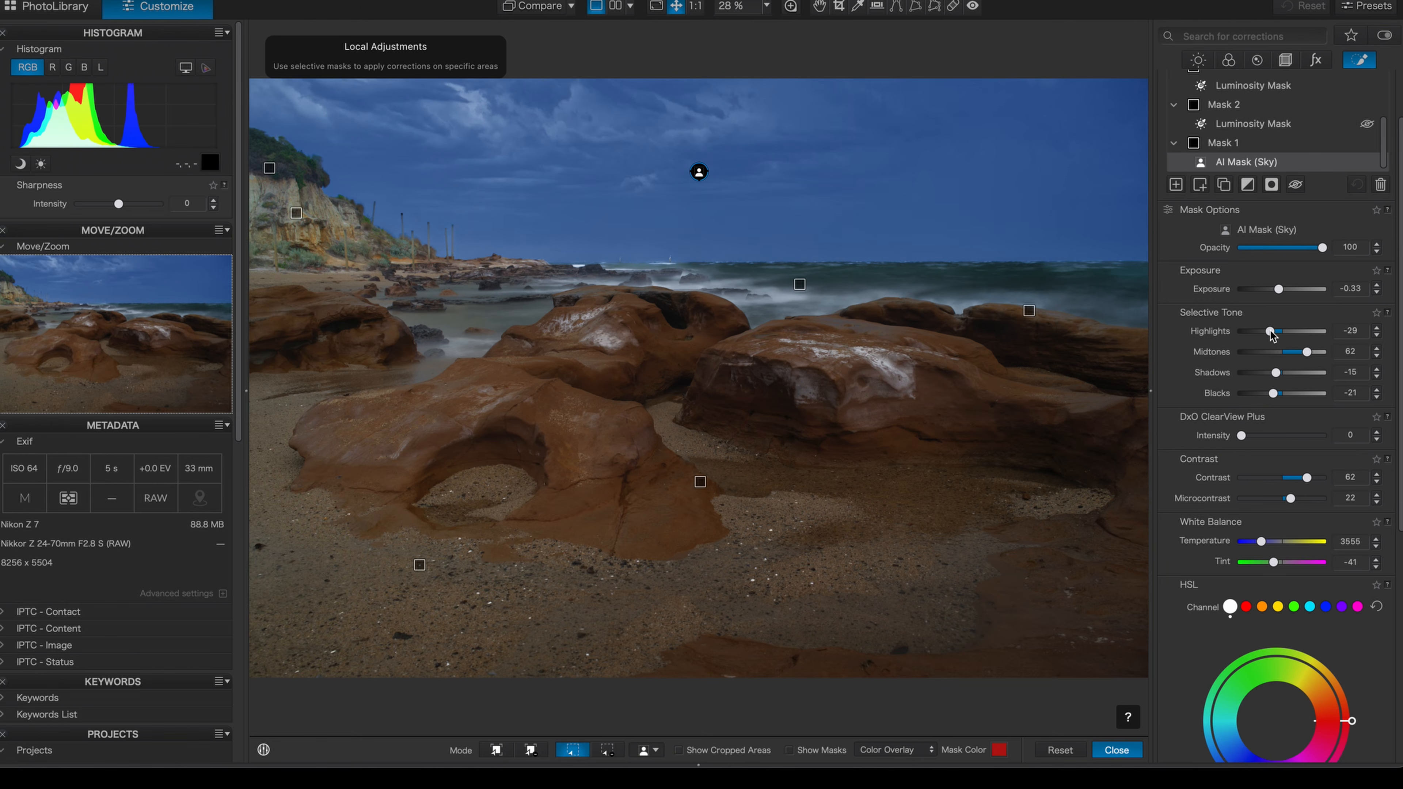
# Set the sky mask's highlights to -75, exposure to -0.84, temperature to 4417 and tint to -66
pyautogui.moveTo(1271, 333); pyautogui.dragTo(1264, 331)
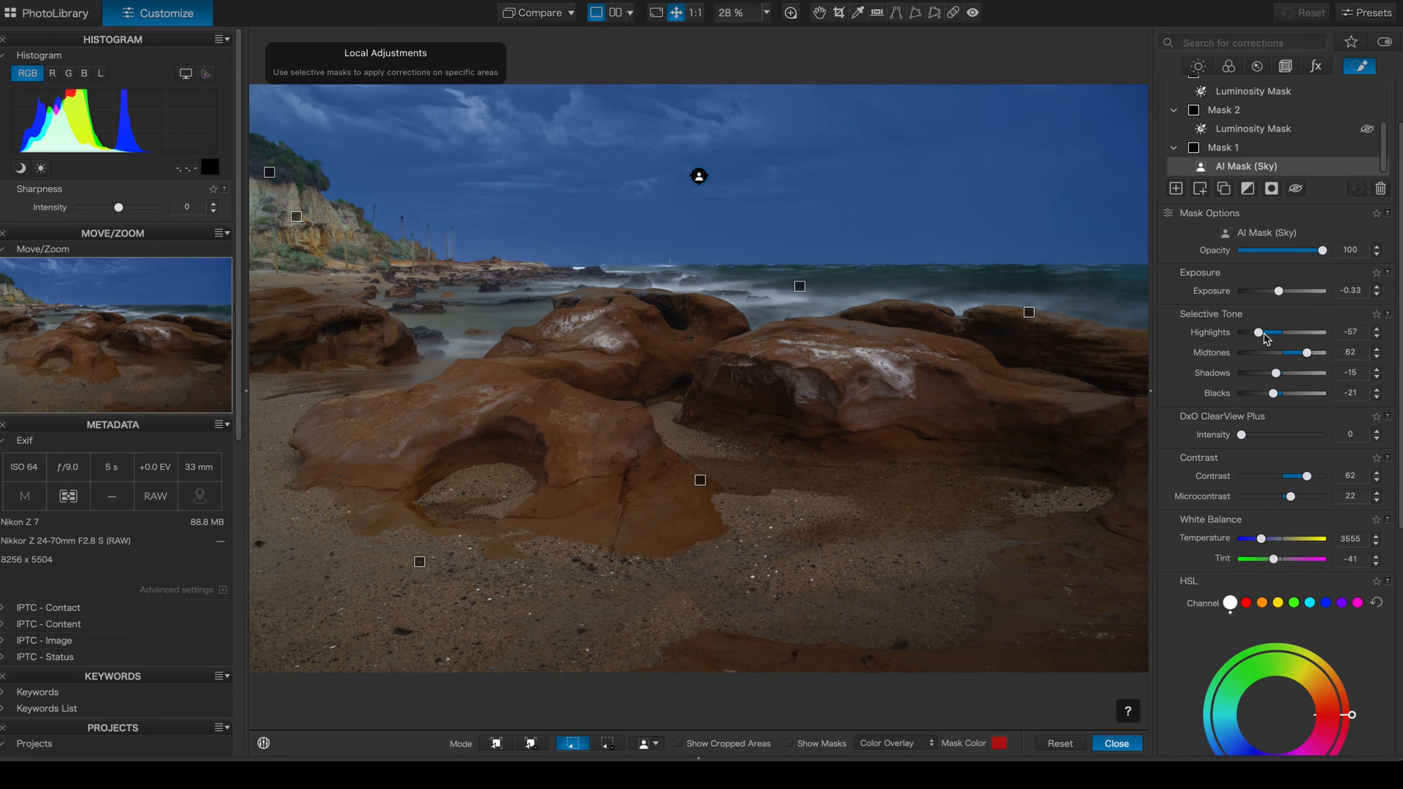
pyautogui.moveTo(1265, 335); pyautogui.dragTo(1261, 334)
pyautogui.moveTo(1259, 333); pyautogui.dragTo(1260, 330)
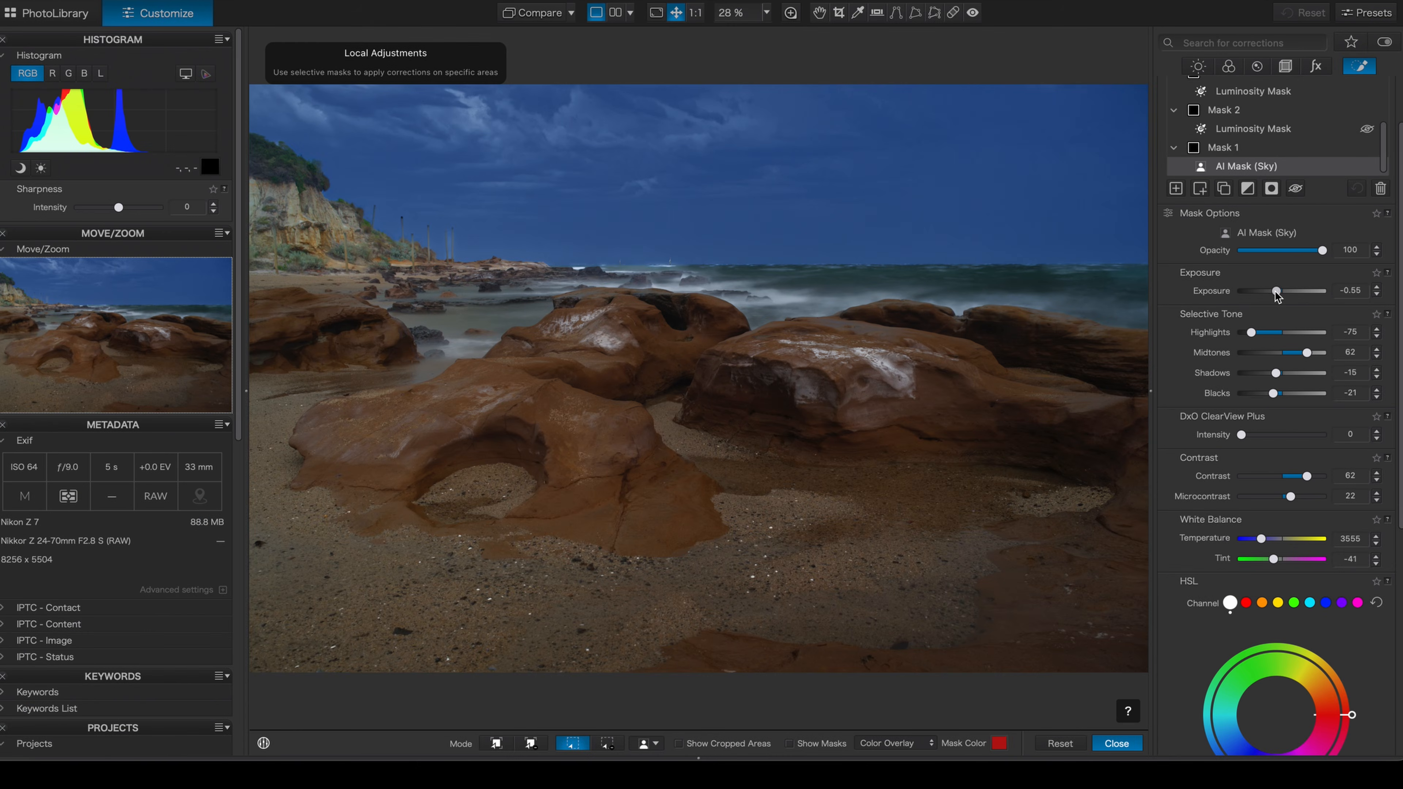
pyautogui.moveTo(1275, 292); pyautogui.dragTo(1274, 292)
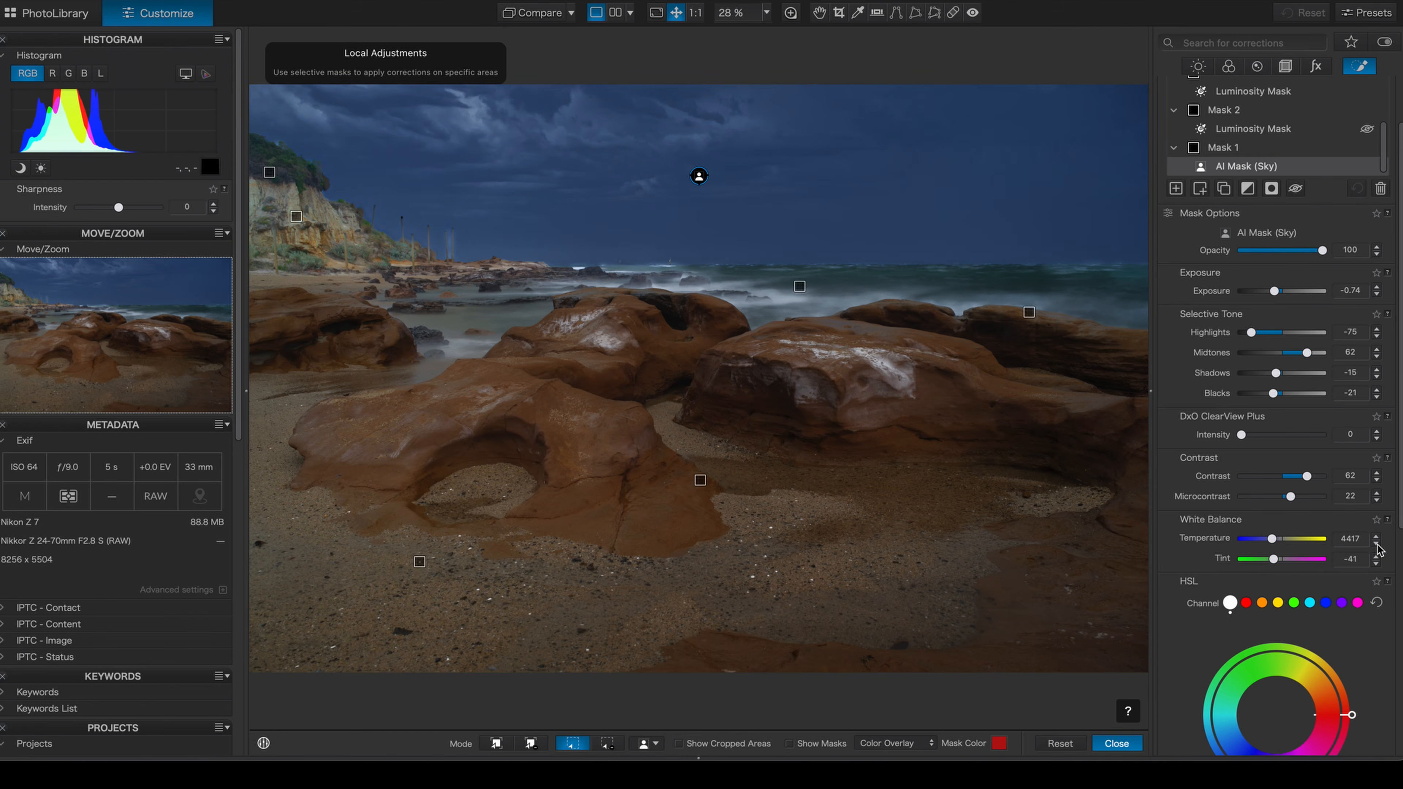
pyautogui.click(1375, 563)
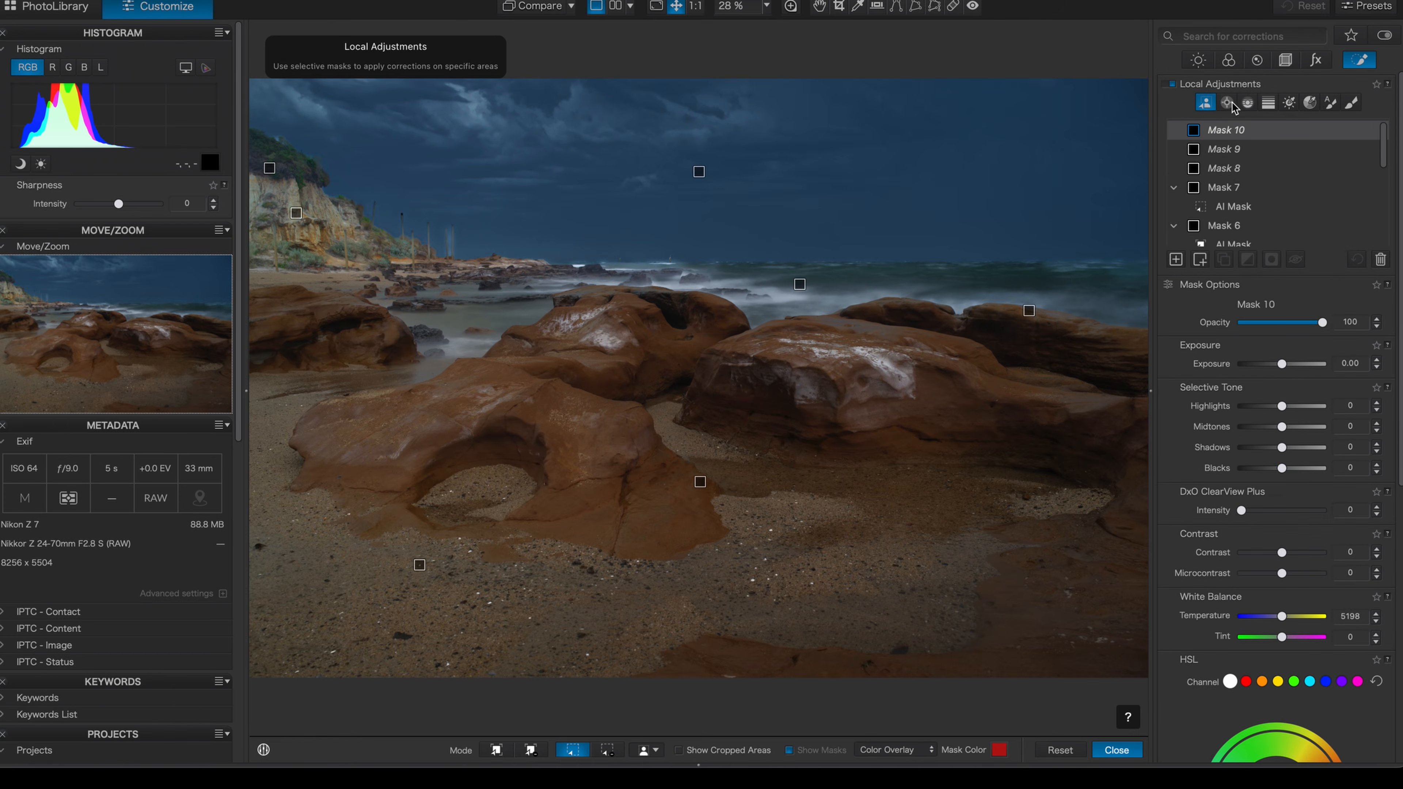
# Add a control point mask with three points spread across the foreground sand
pyautogui.click(1228, 103)
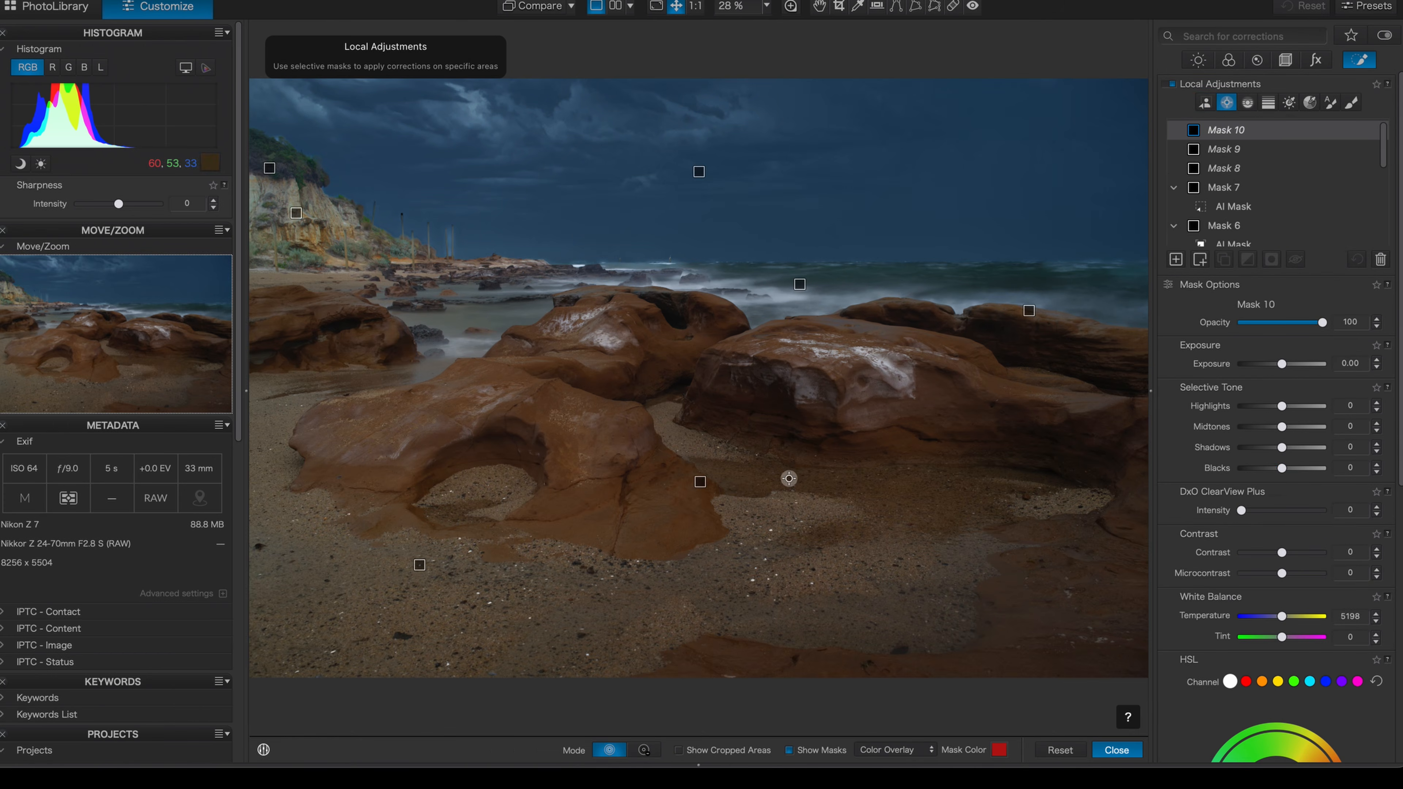
pyautogui.click(365, 603)
pyautogui.moveTo(544, 633); pyautogui.dragTo(545, 634)
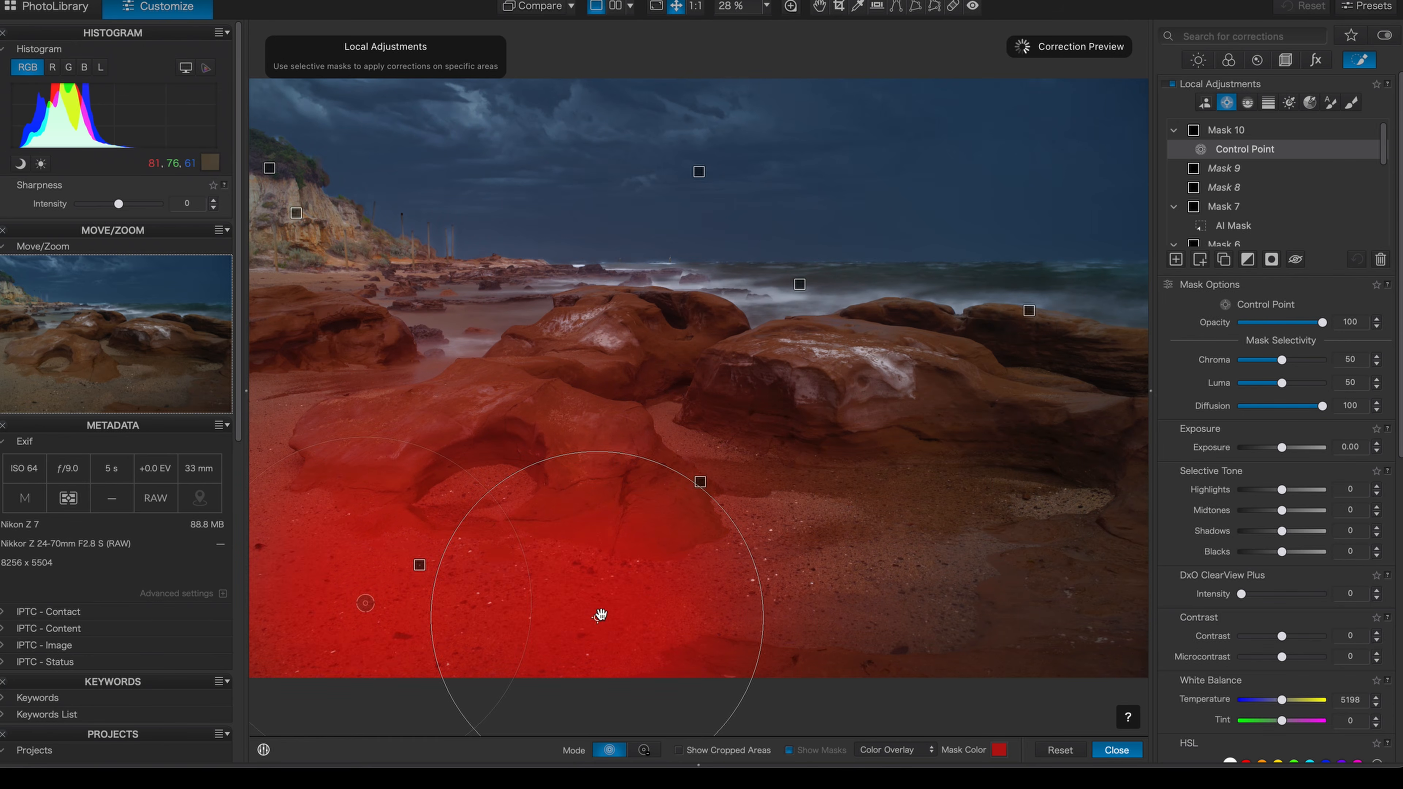
pyautogui.moveTo(601, 615); pyautogui.dragTo(825, 565)
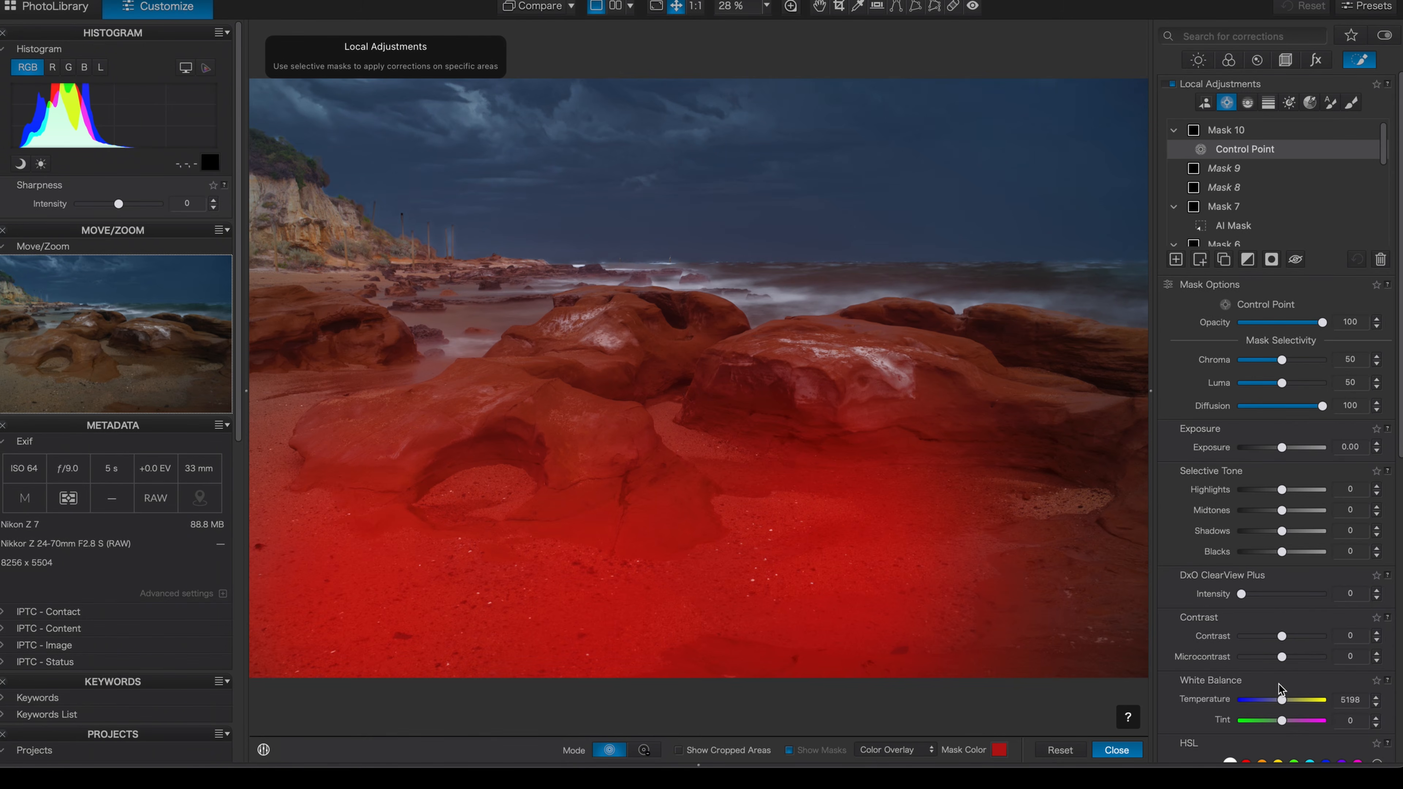
# Set the sand control point mask's tint to -26, temperature to 4760 and exposure to -0.30
pyautogui.moveTo(1281, 721); pyautogui.dragTo(1277, 722)
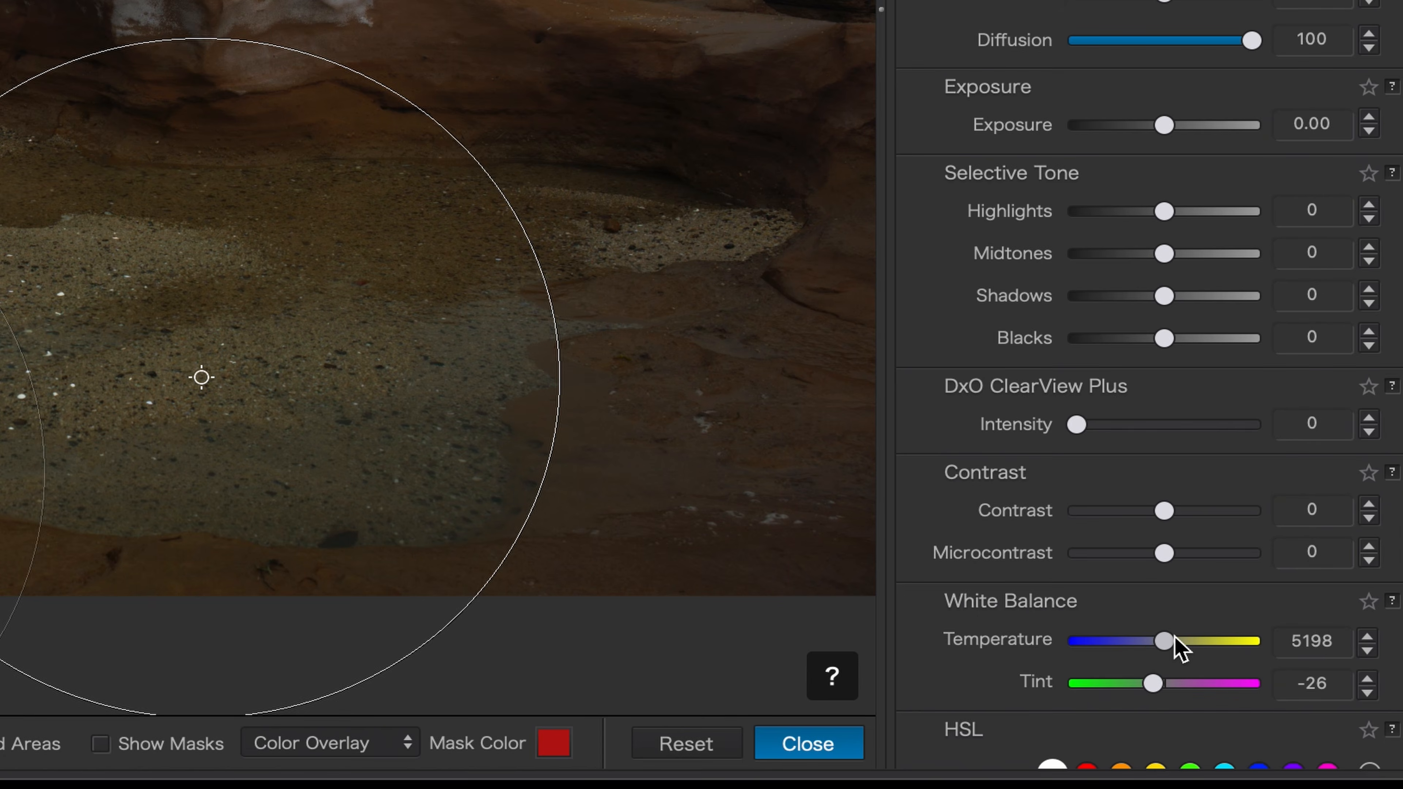
pyautogui.moveTo(1175, 637); pyautogui.dragTo(1156, 639)
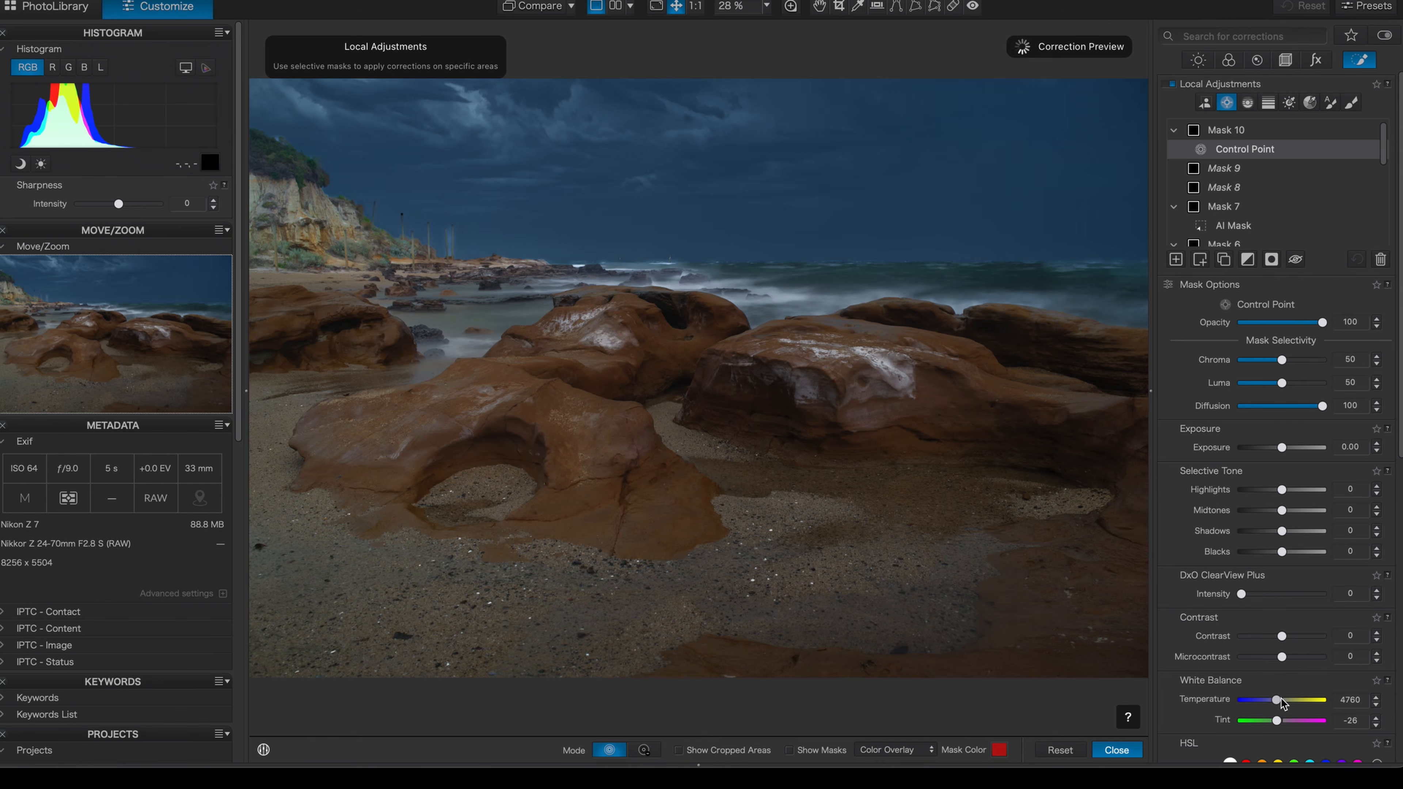
pyautogui.moveTo(1280, 701); pyautogui.dragTo(1282, 695)
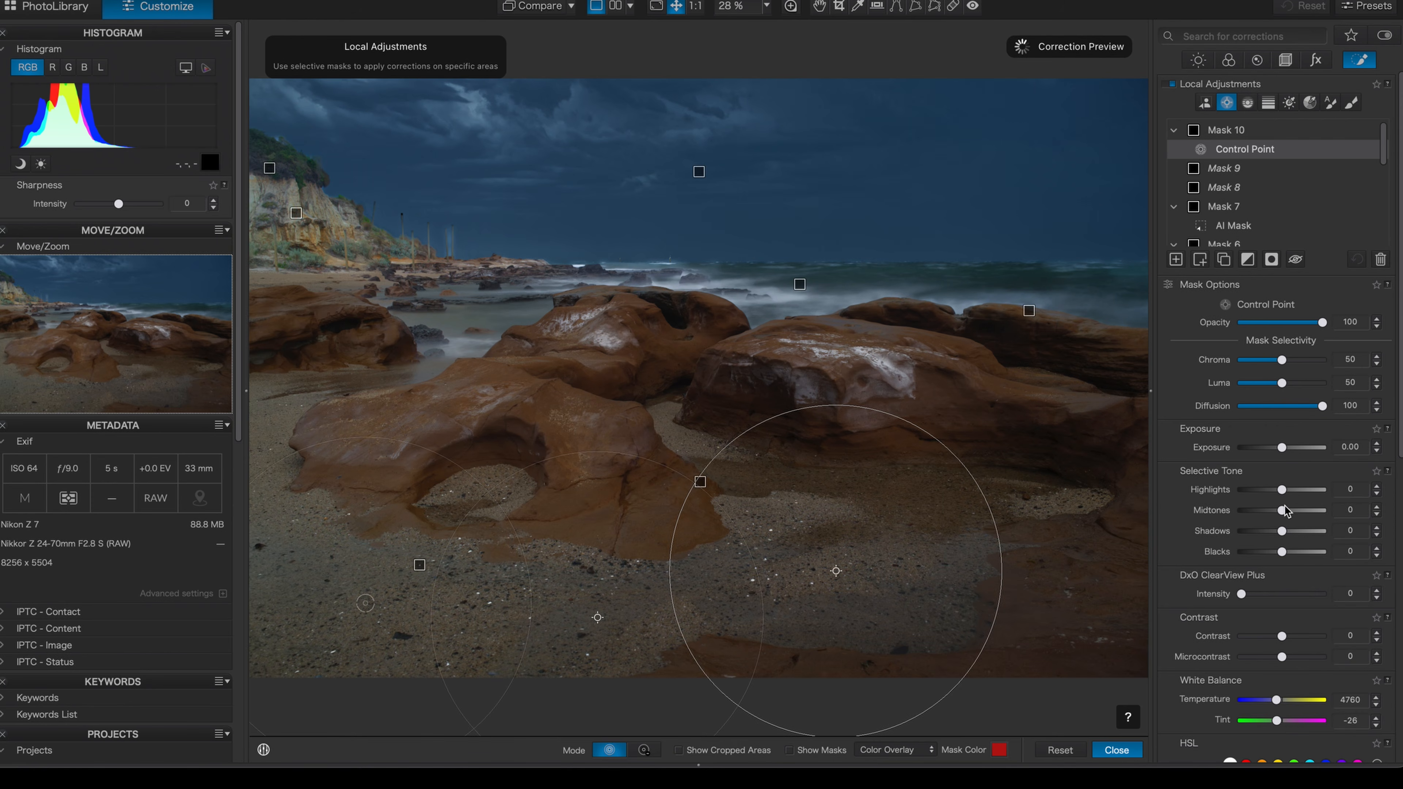
pyautogui.click(1377, 452)
pyautogui.click(1377, 452)
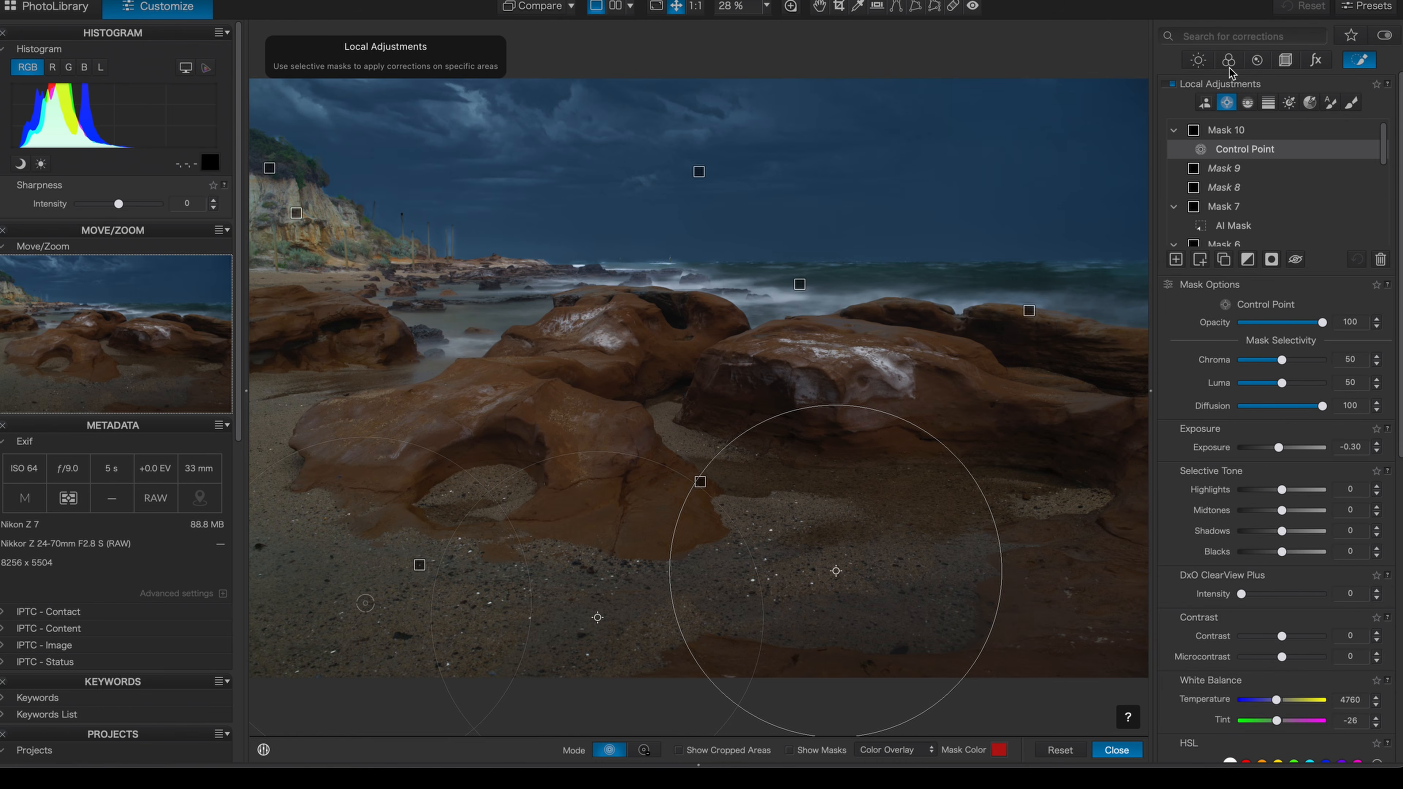
# Add a control point mask on the distant cliff and lower its exposure to about -0.30
pyautogui.click(1177, 259)
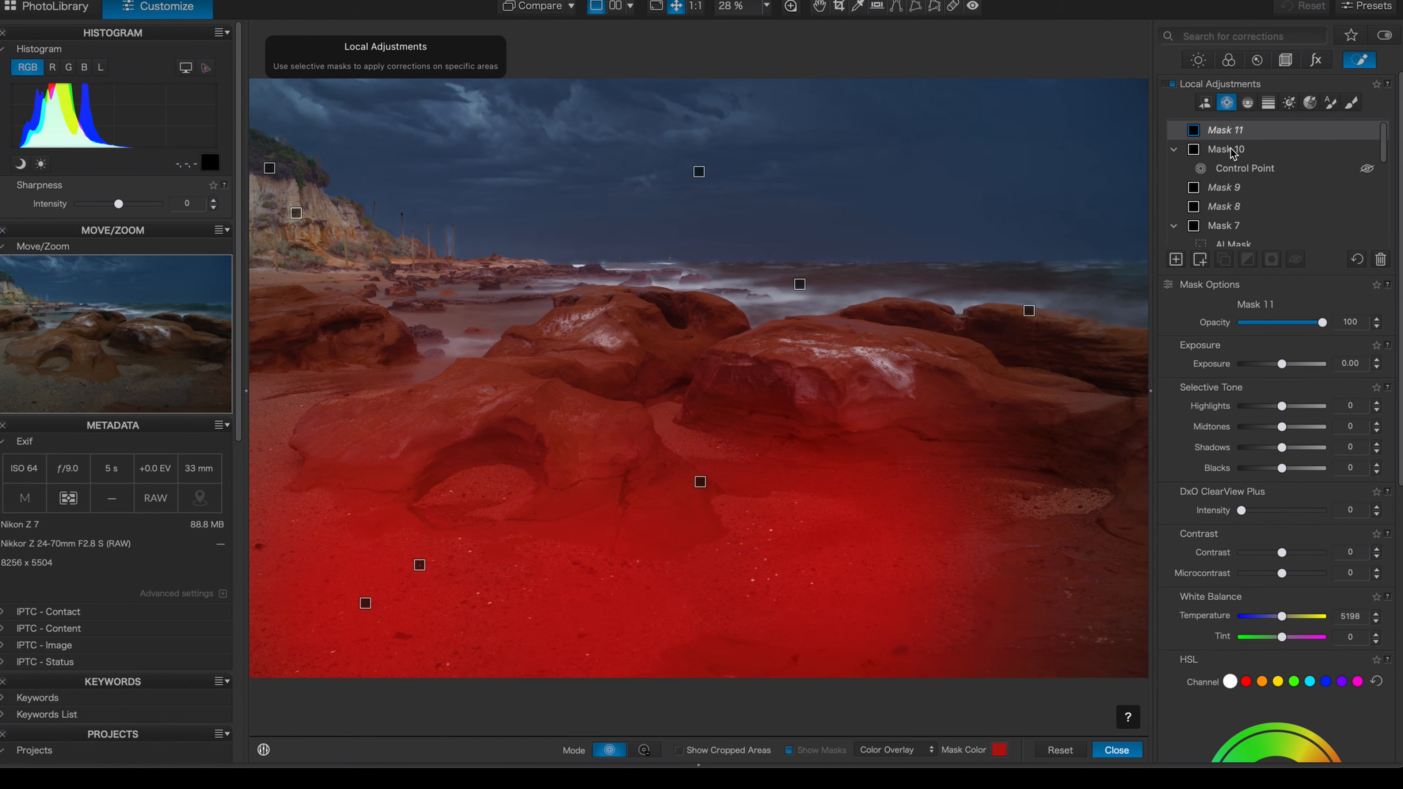
pyautogui.click(325, 234)
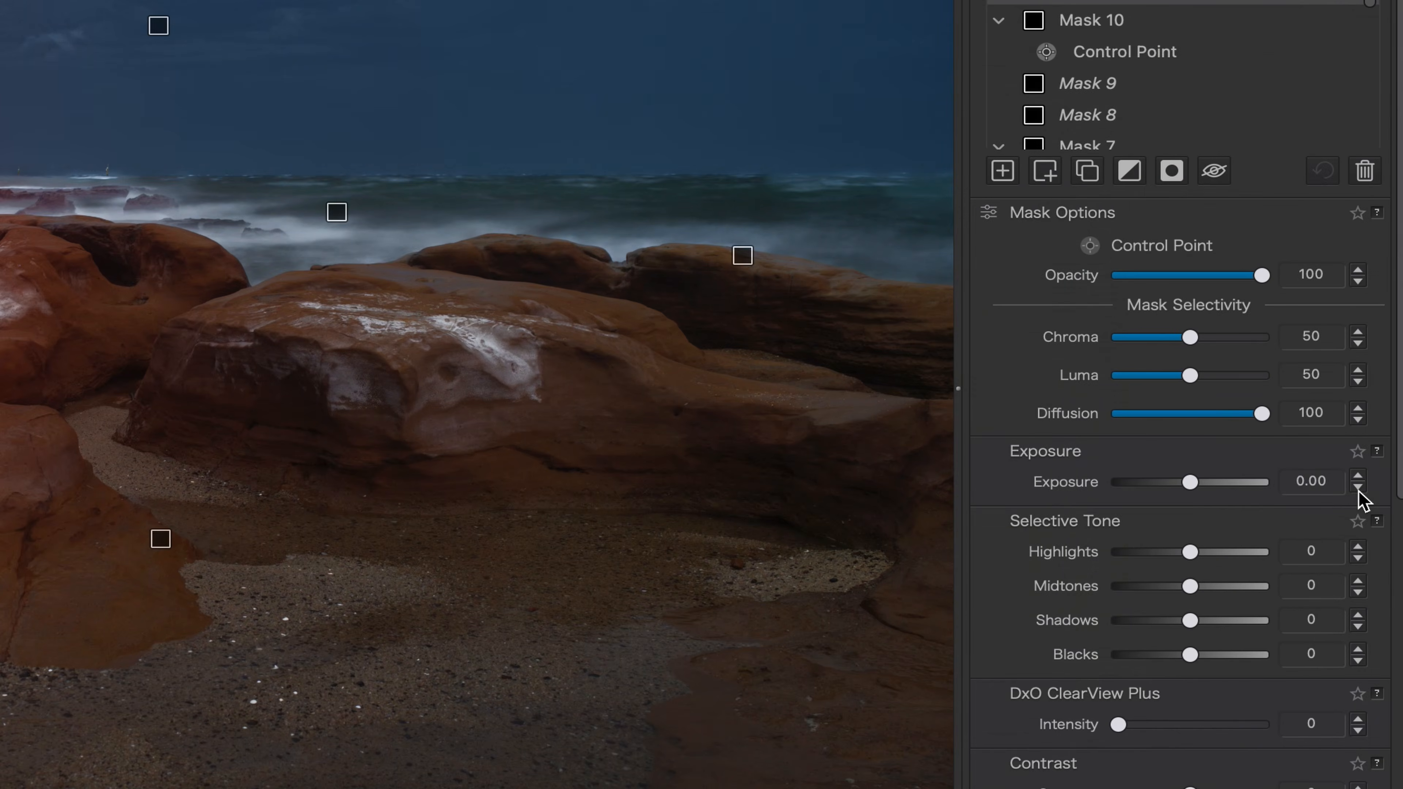
pyautogui.click(1361, 496)
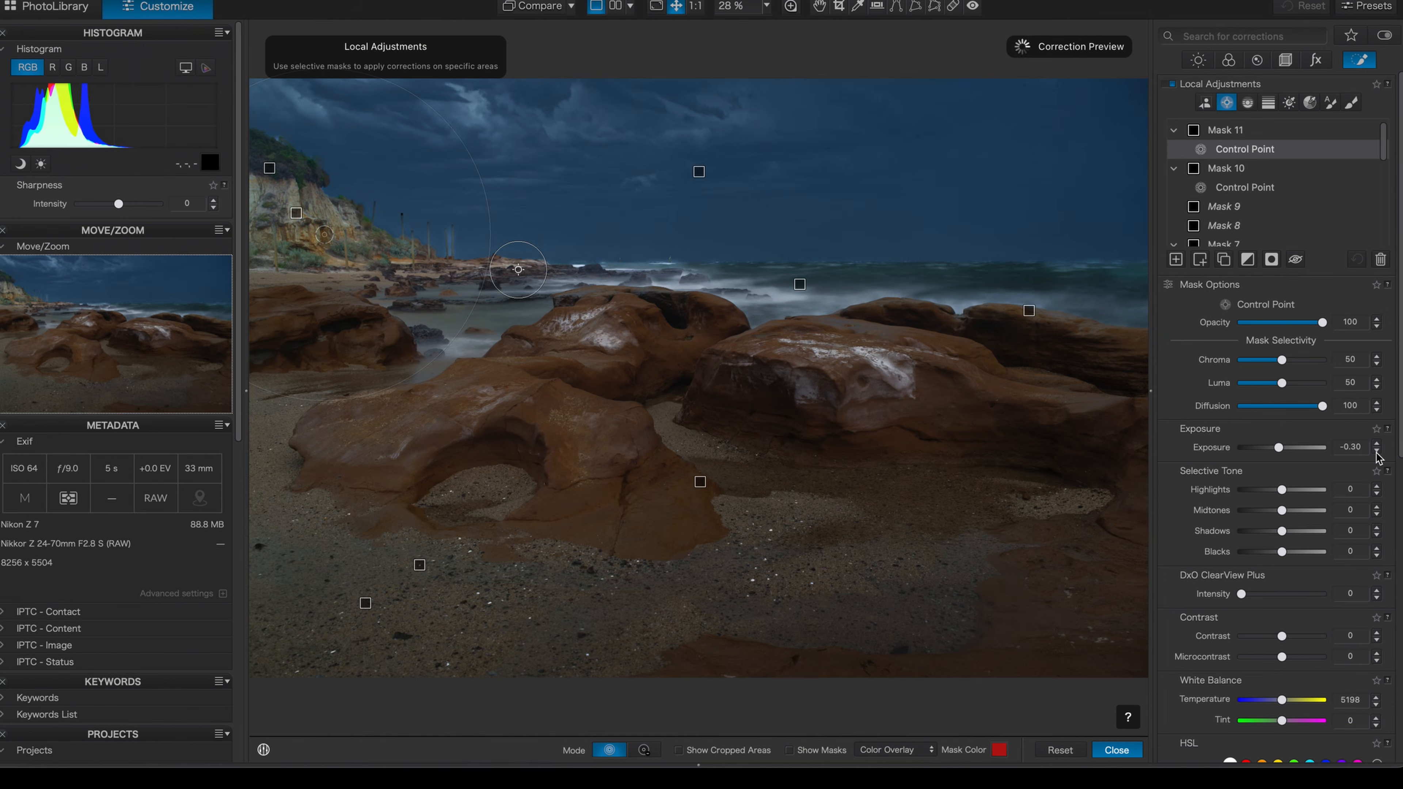
pyautogui.click(1377, 452)
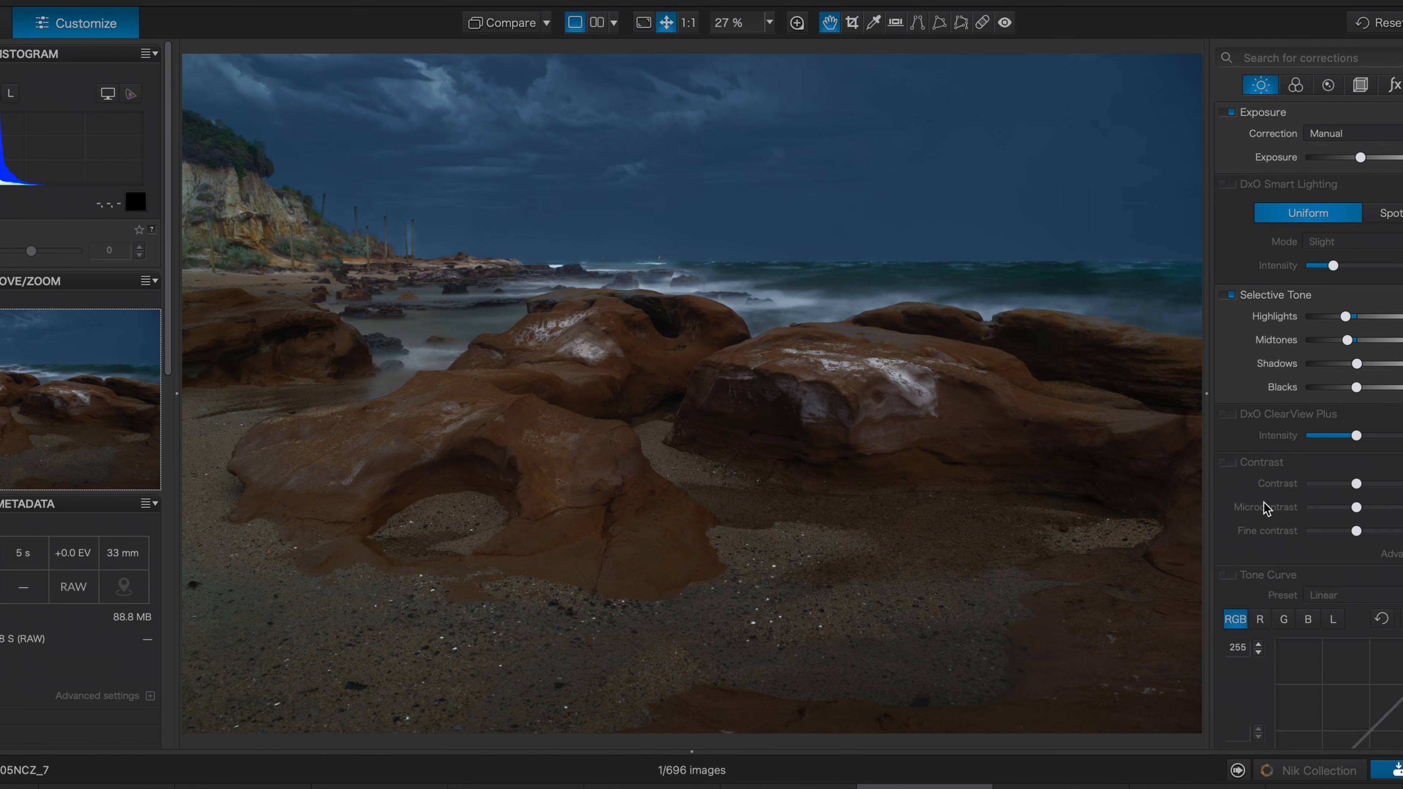
# Set the photo's overall HSL saturation to 7 and vibrancy to 29
pyautogui.scroll(-1, 1266, 508)
pyautogui.click(1299, 88)
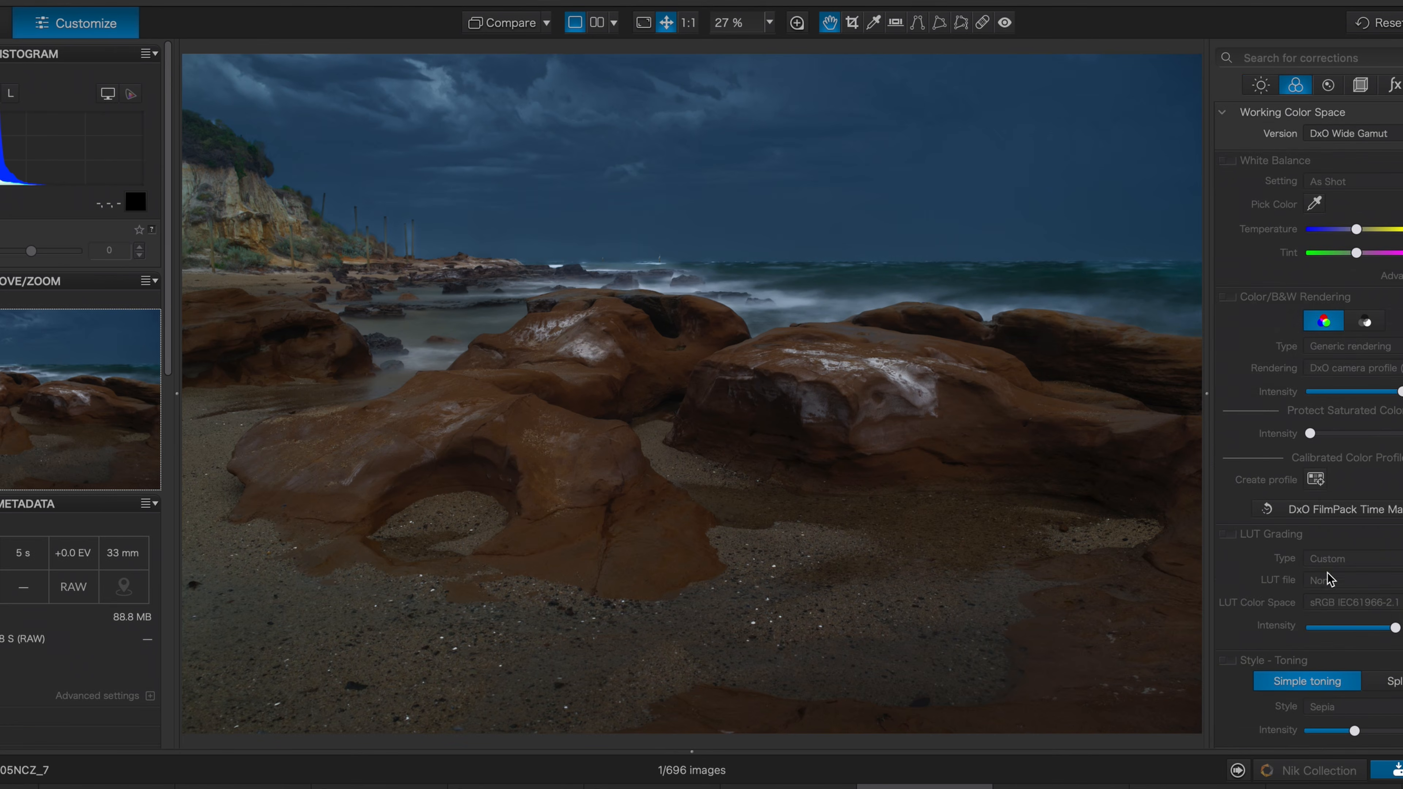
pyautogui.scroll(-5, 1334, 580)
pyautogui.scroll(-4, 1331, 581)
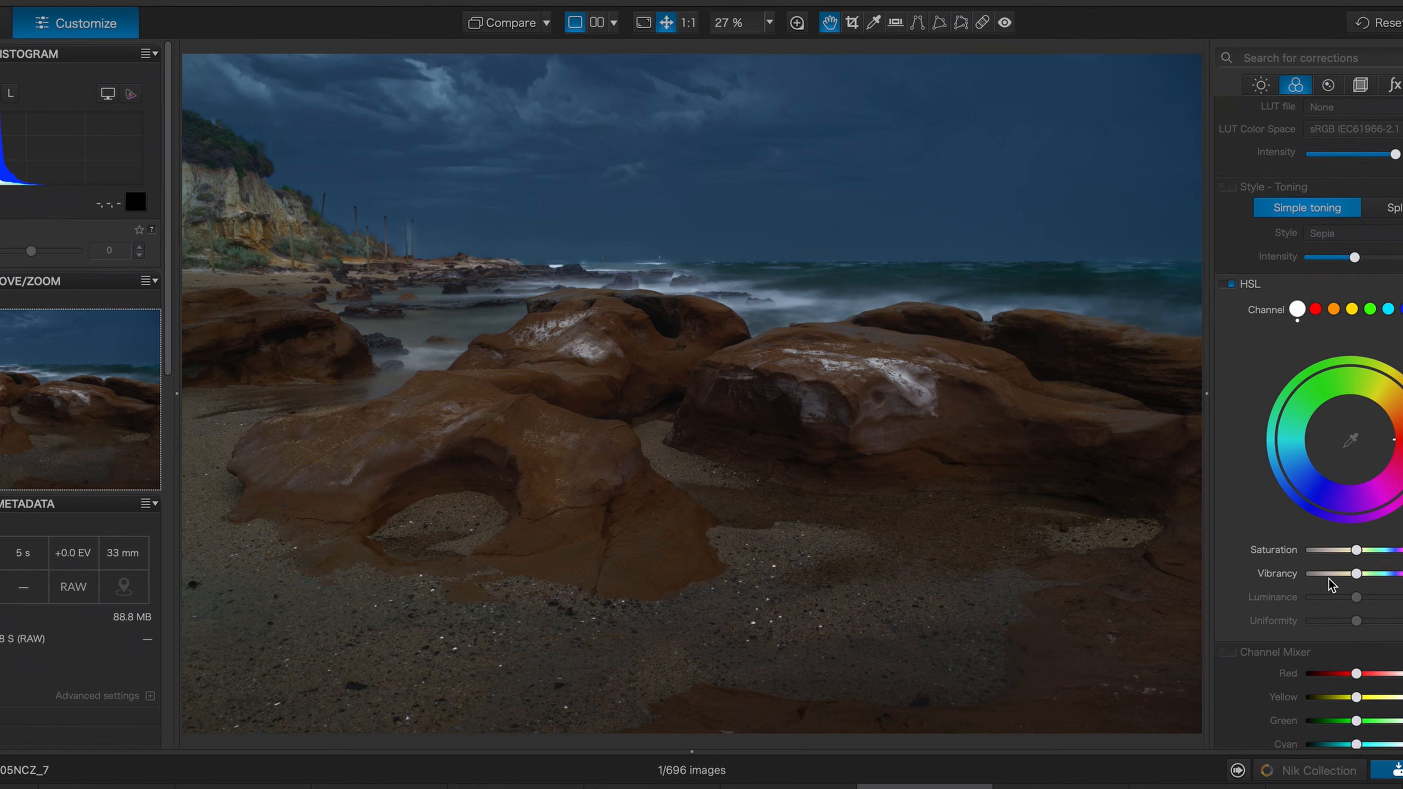
pyautogui.scroll(-3, 1335, 624)
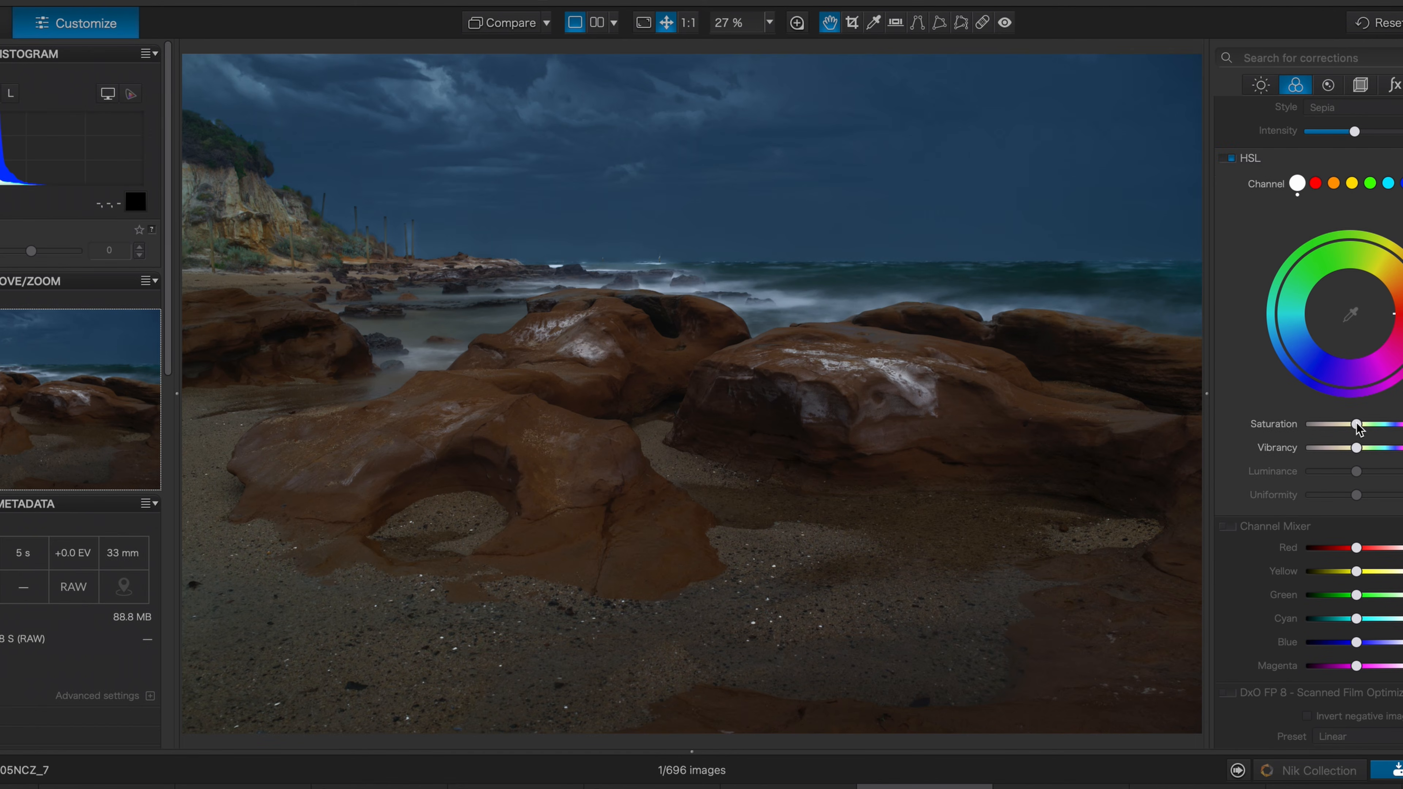
pyautogui.moveTo(1357, 425); pyautogui.dragTo(1361, 424)
pyautogui.moveTo(1357, 448); pyautogui.dragTo(1373, 447)
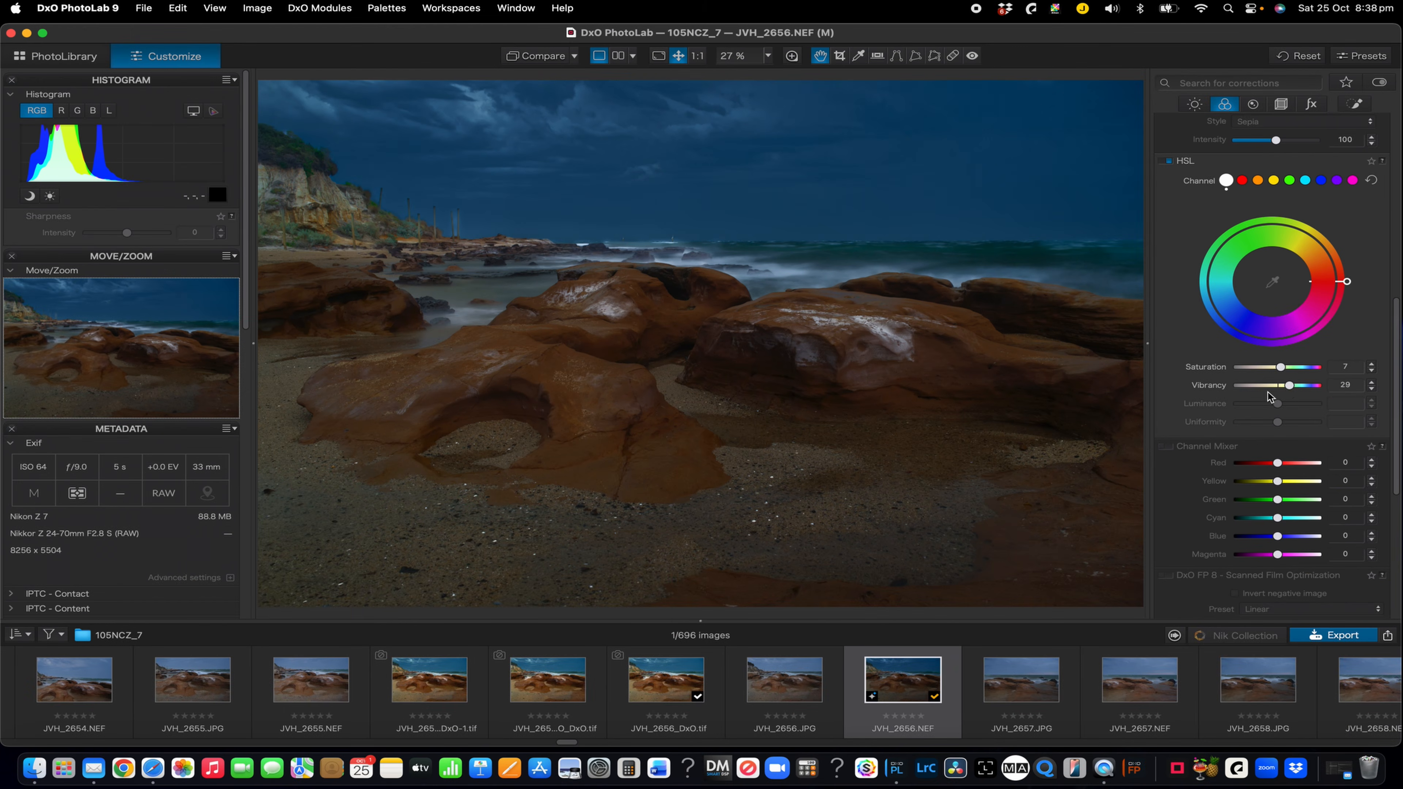
# Fine-tune the photo's global exposure with a very slight reduction
pyautogui.scroll(10, 1269, 396)
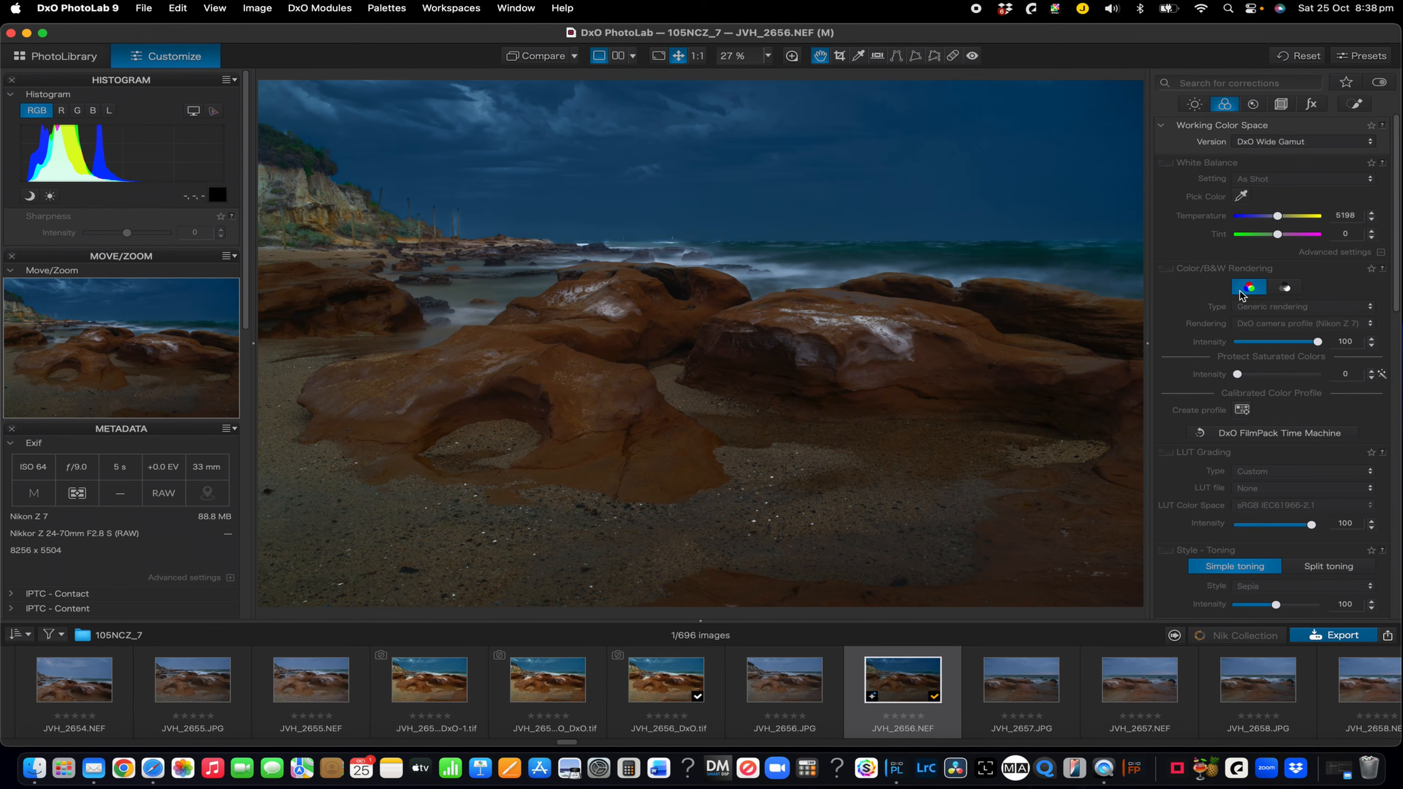
pyautogui.click(1194, 104)
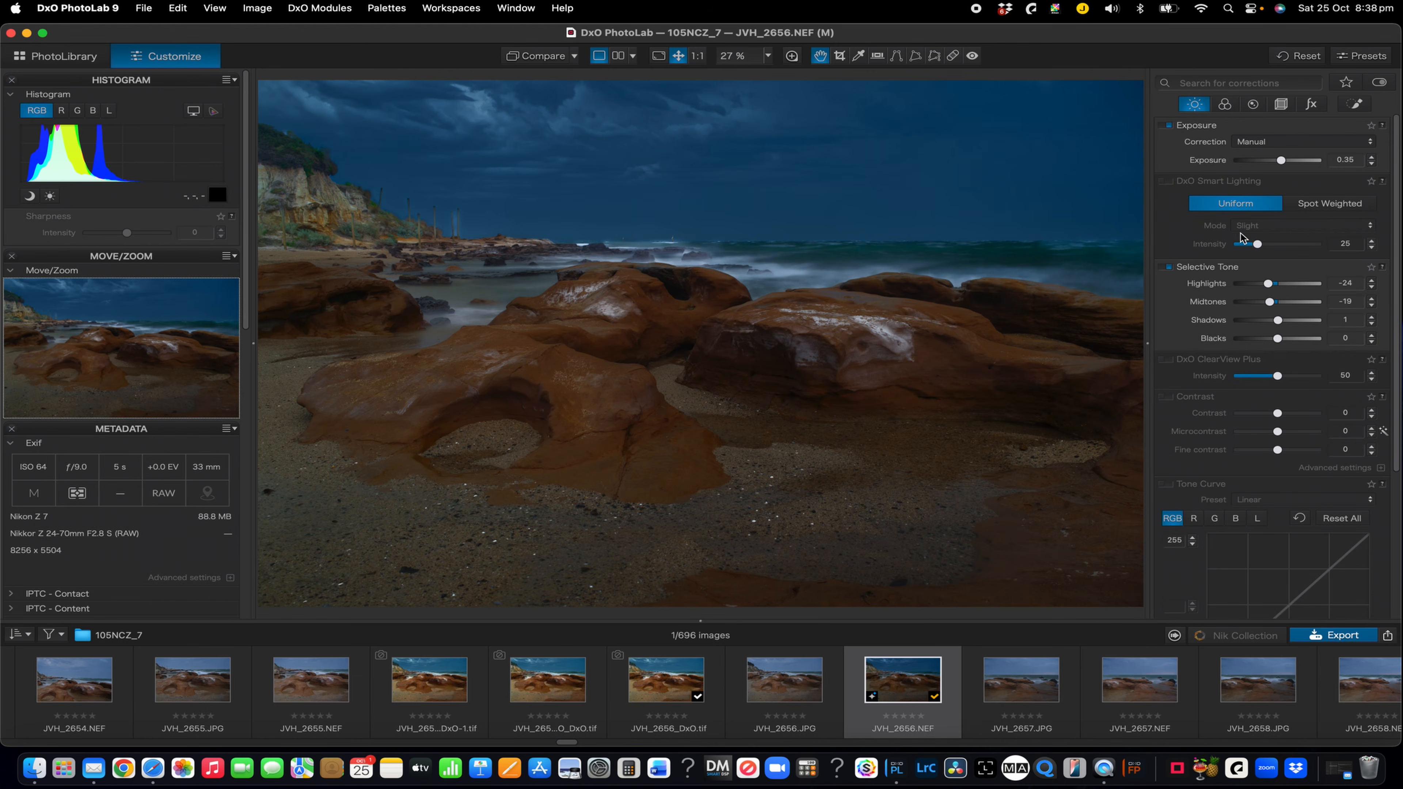
pyautogui.moveTo(1285, 162); pyautogui.dragTo(1284, 162)
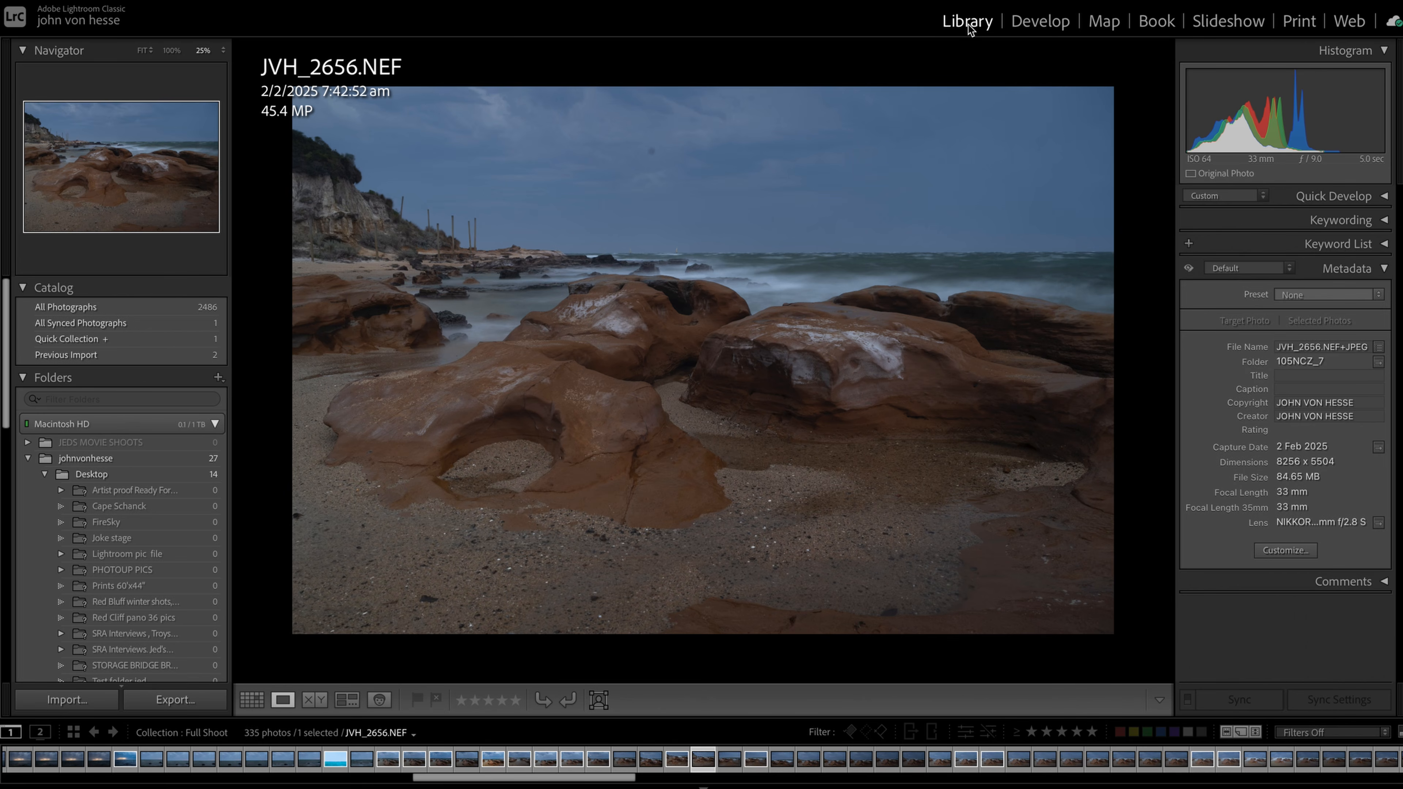
# In Lightroom Classic's Develop module, set JVH_2656.NEF to exposure +0.05, contrast +9, highlights +14, shadows -18, whites +52 and blacks +5
pyautogui.click(1043, 25)
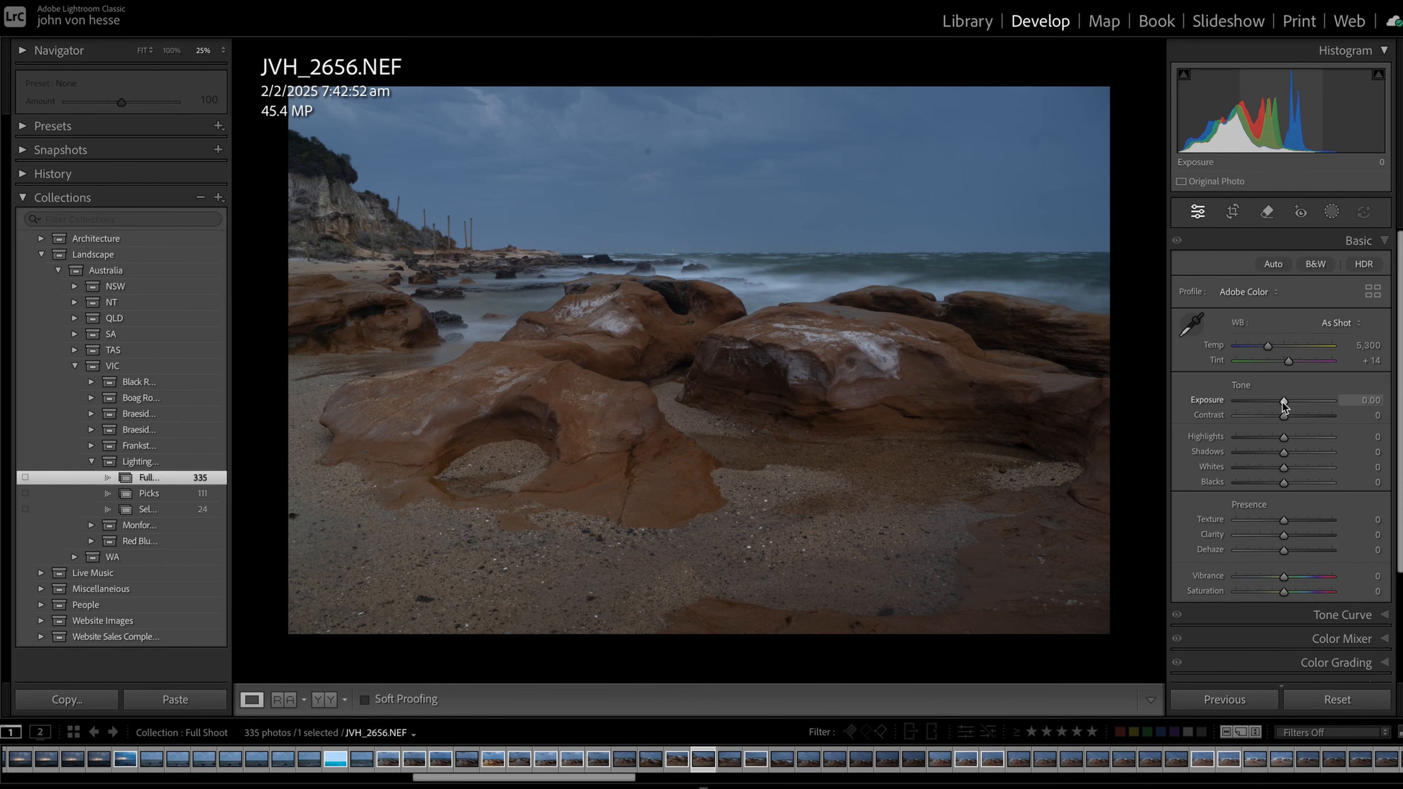
pyautogui.moveTo(1284, 413); pyautogui.dragTo(1285, 483)
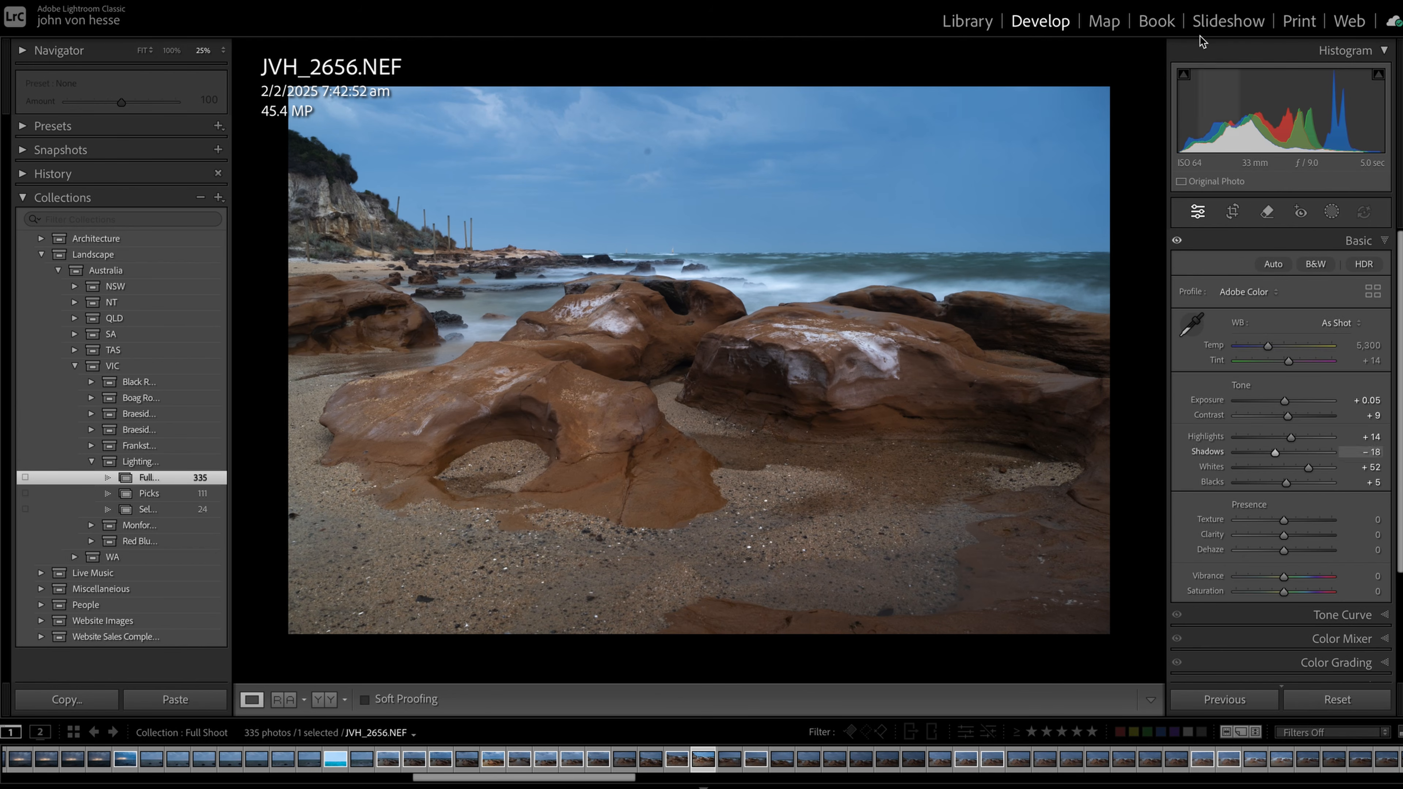
# Raise the contrast to +100 to expose sensor spots, and set highlights to +36 and whites to about +45
pyautogui.click(1266, 213)
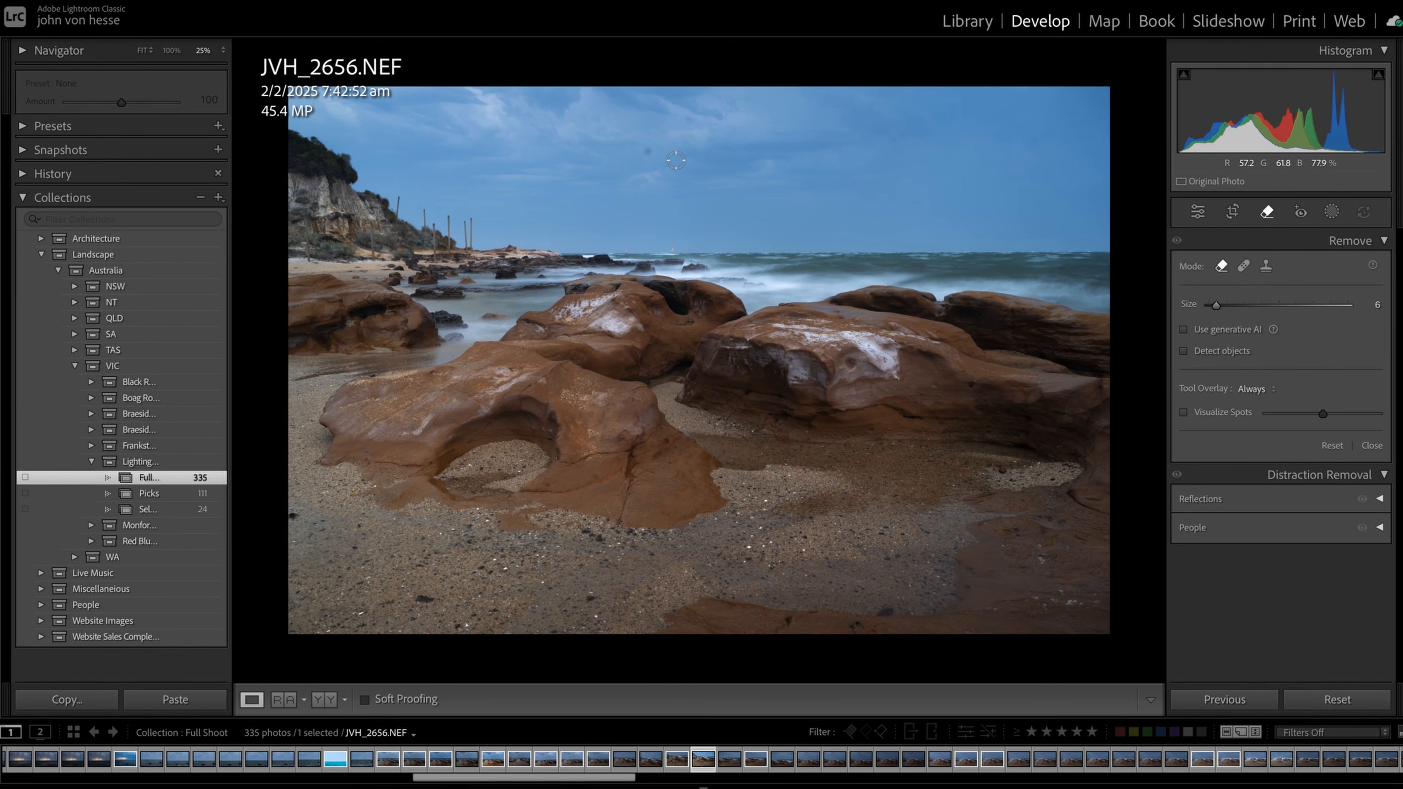
pyautogui.click(1198, 211)
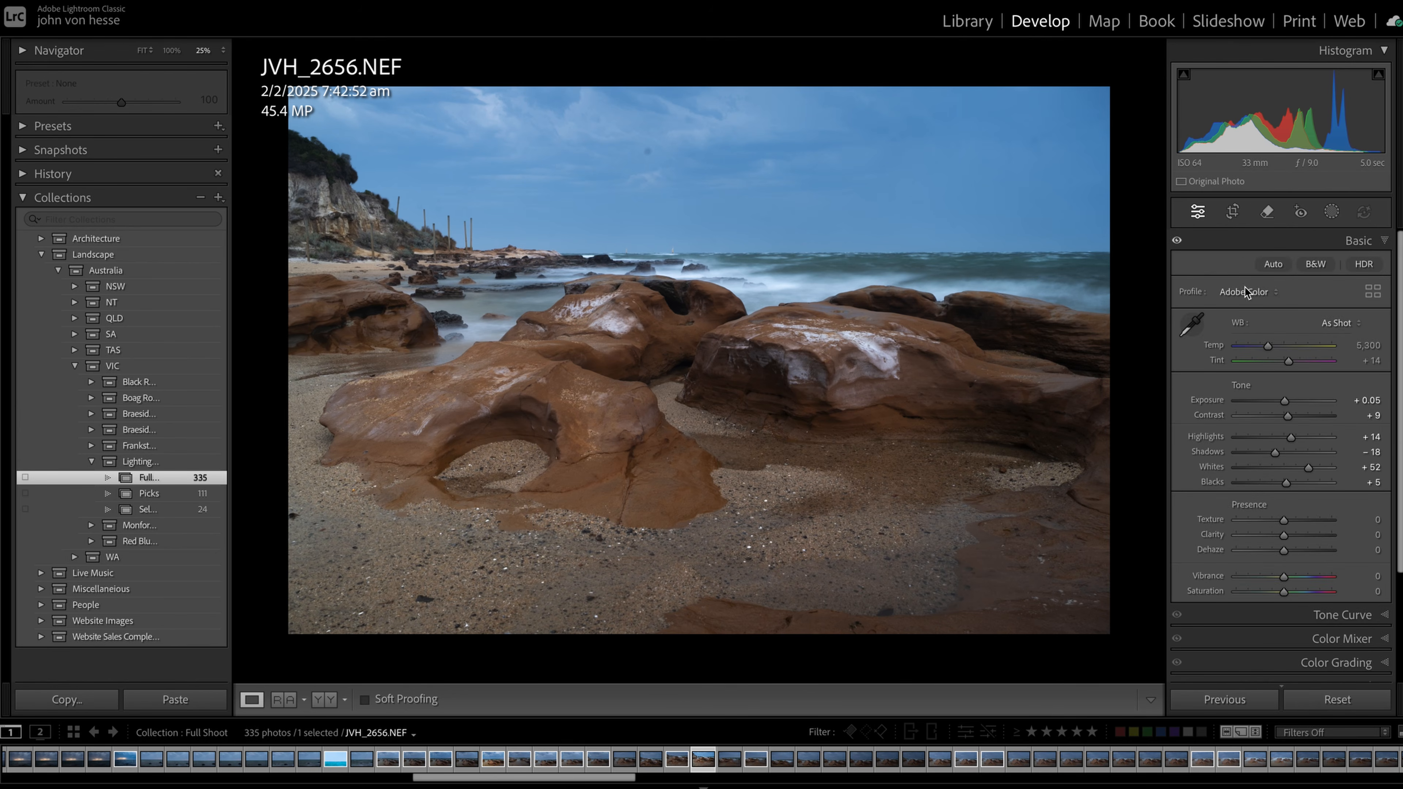
pyautogui.moveTo(1289, 415)
pyautogui.mouseDown()
pyautogui.moveTo(1346, 415)
pyautogui.moveTo(1253, 439)
pyautogui.moveTo(1312, 444)
pyautogui.mouseUp()
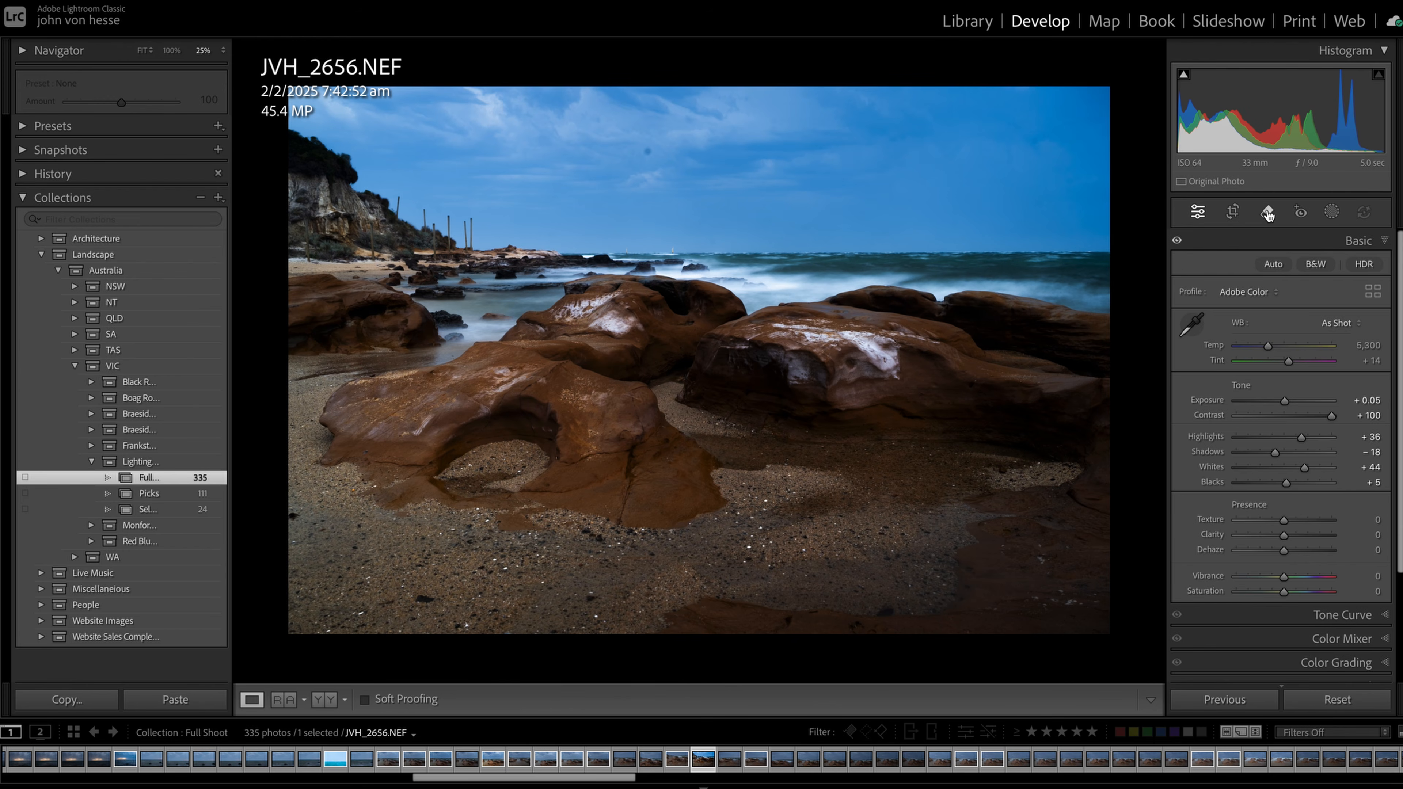
# Remove the three dust spots in the sky with the Remove tool at size 6
pyautogui.click(1268, 213)
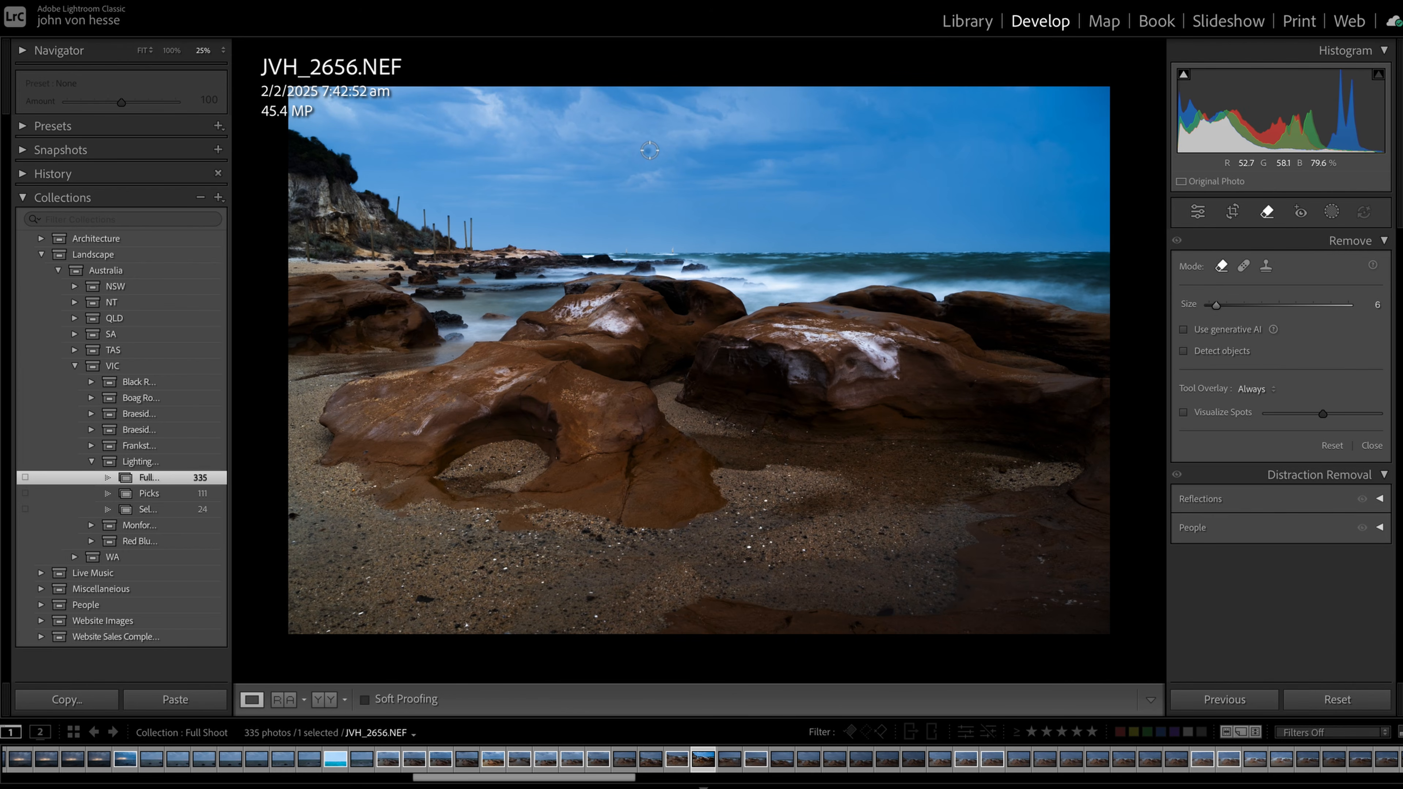
pyautogui.click(649, 151)
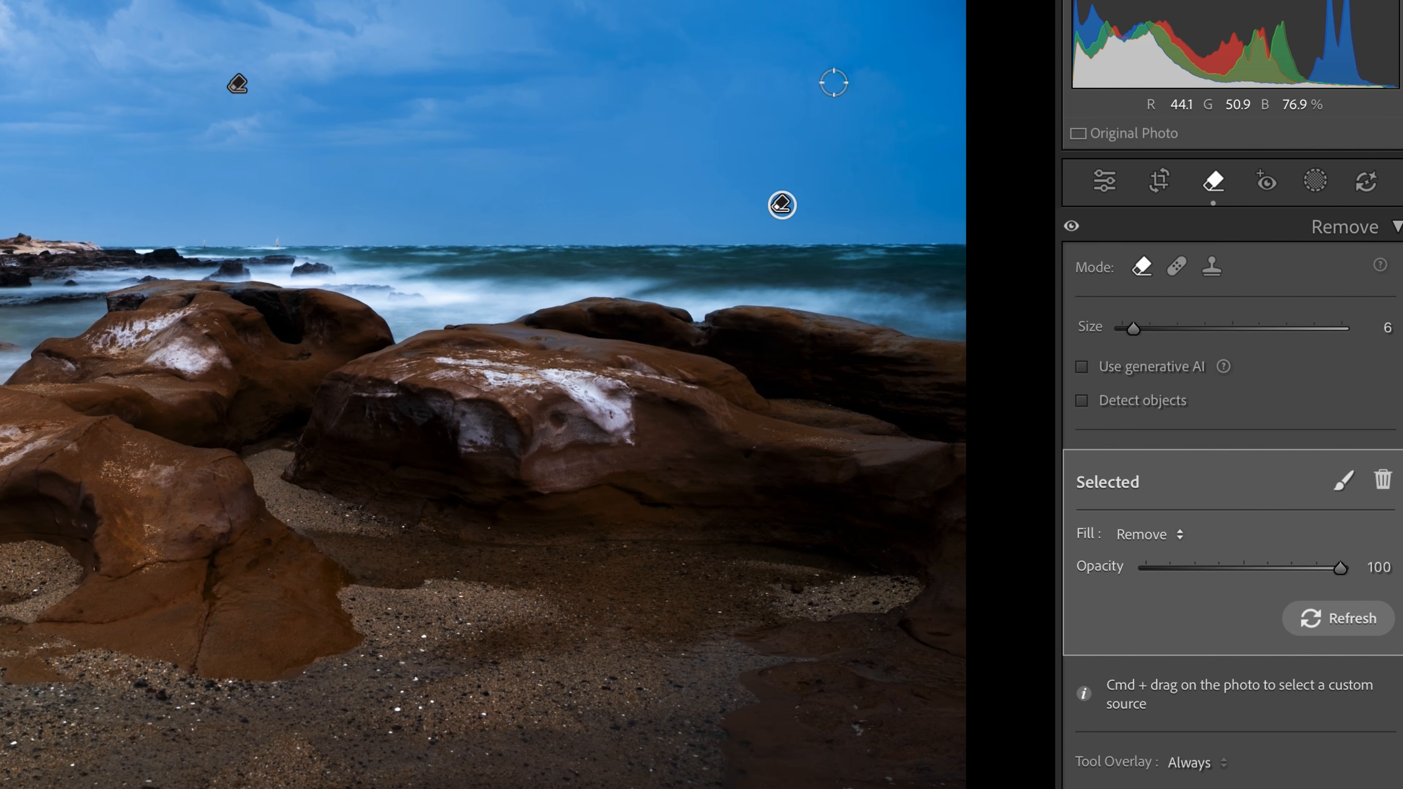
pyautogui.click(846, 70)
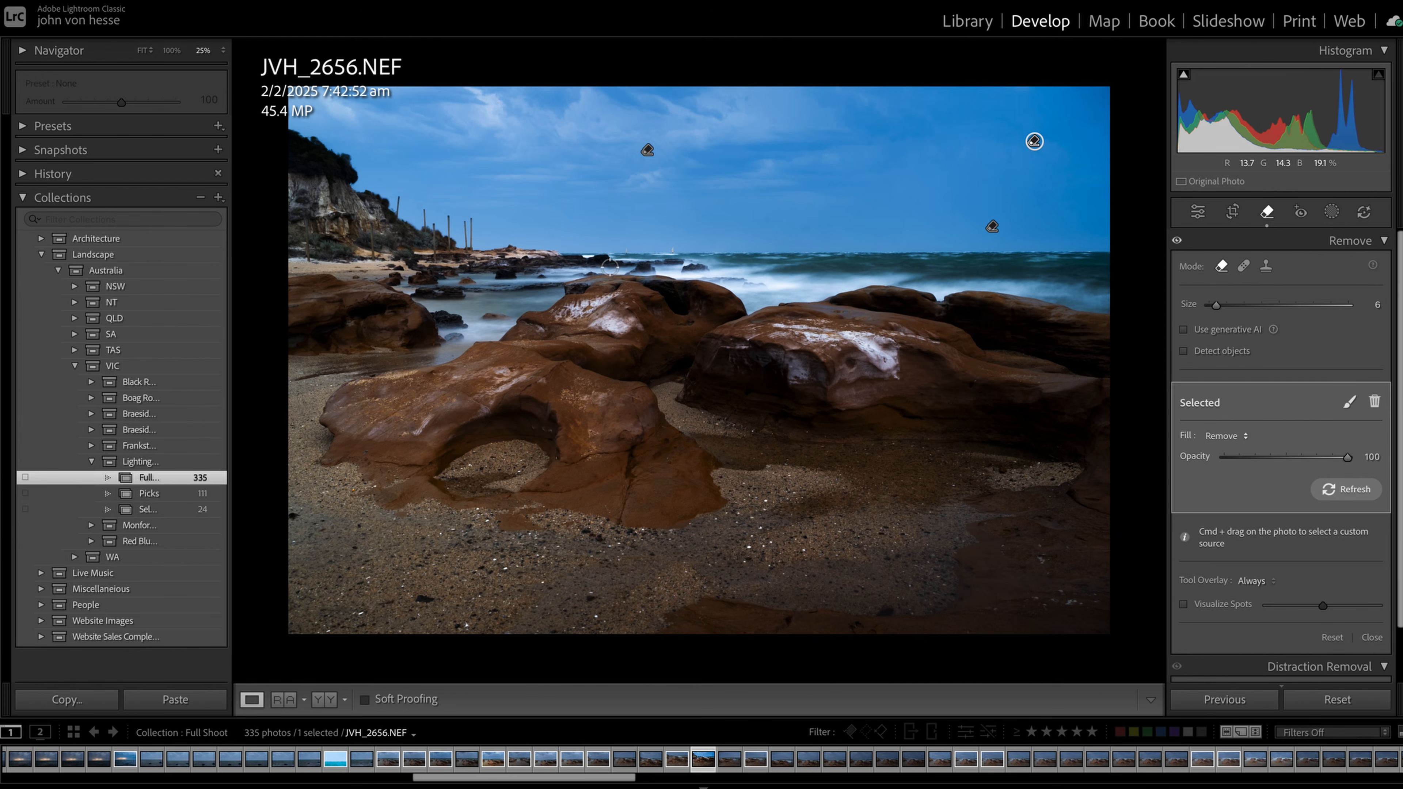
# Reduce the photo's global contrast to +4
pyautogui.click(1198, 211)
pyautogui.moveTo(1313, 421); pyautogui.dragTo(1293, 418)
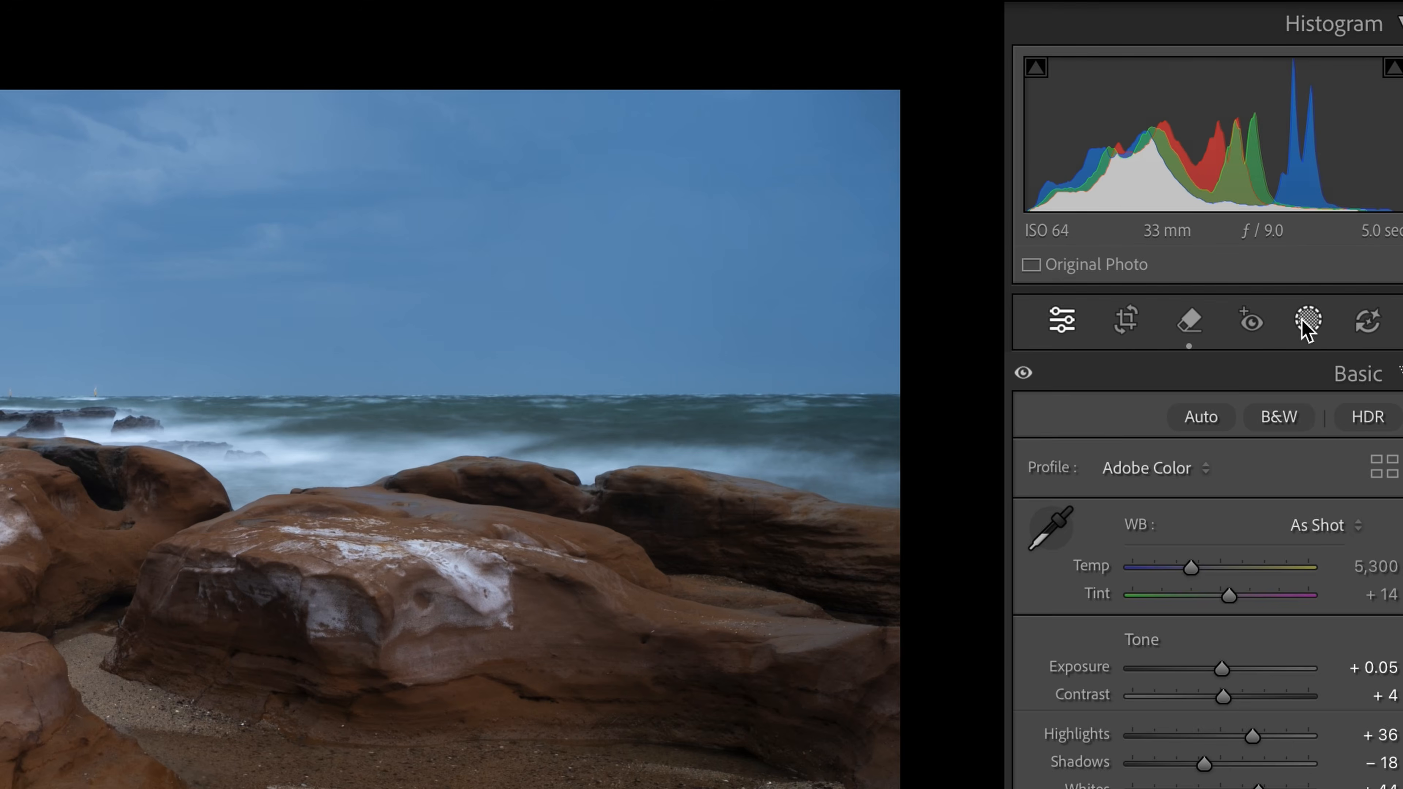
# Add a Select Sky mask with exposure -0.42, contrast 28, highlights -27, shadows -44, whites -17, blacks -21, temp 7 and tint -3
pyautogui.click(1331, 213)
pyautogui.click(1273, 289)
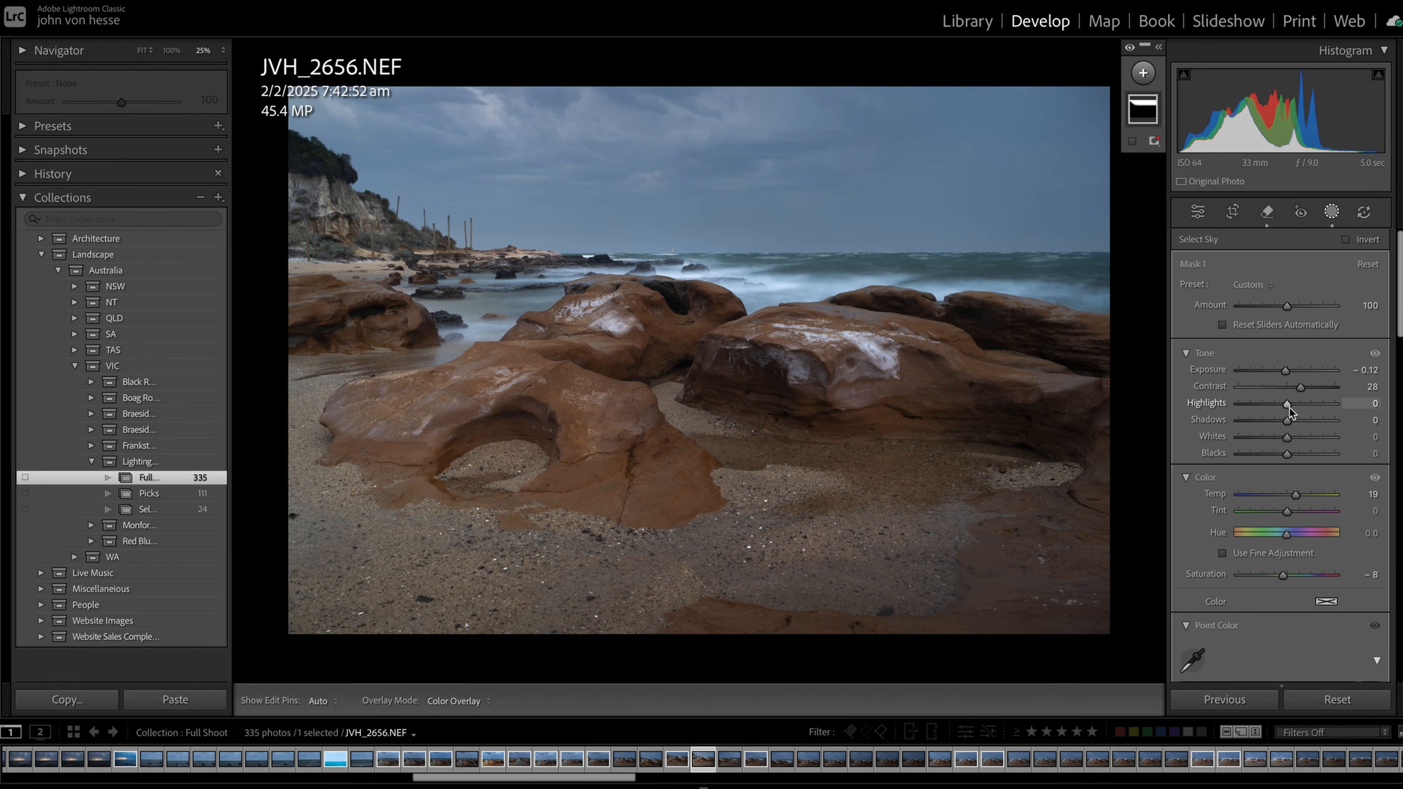
pyautogui.moveTo(1287, 407); pyautogui.dragTo(1283, 377)
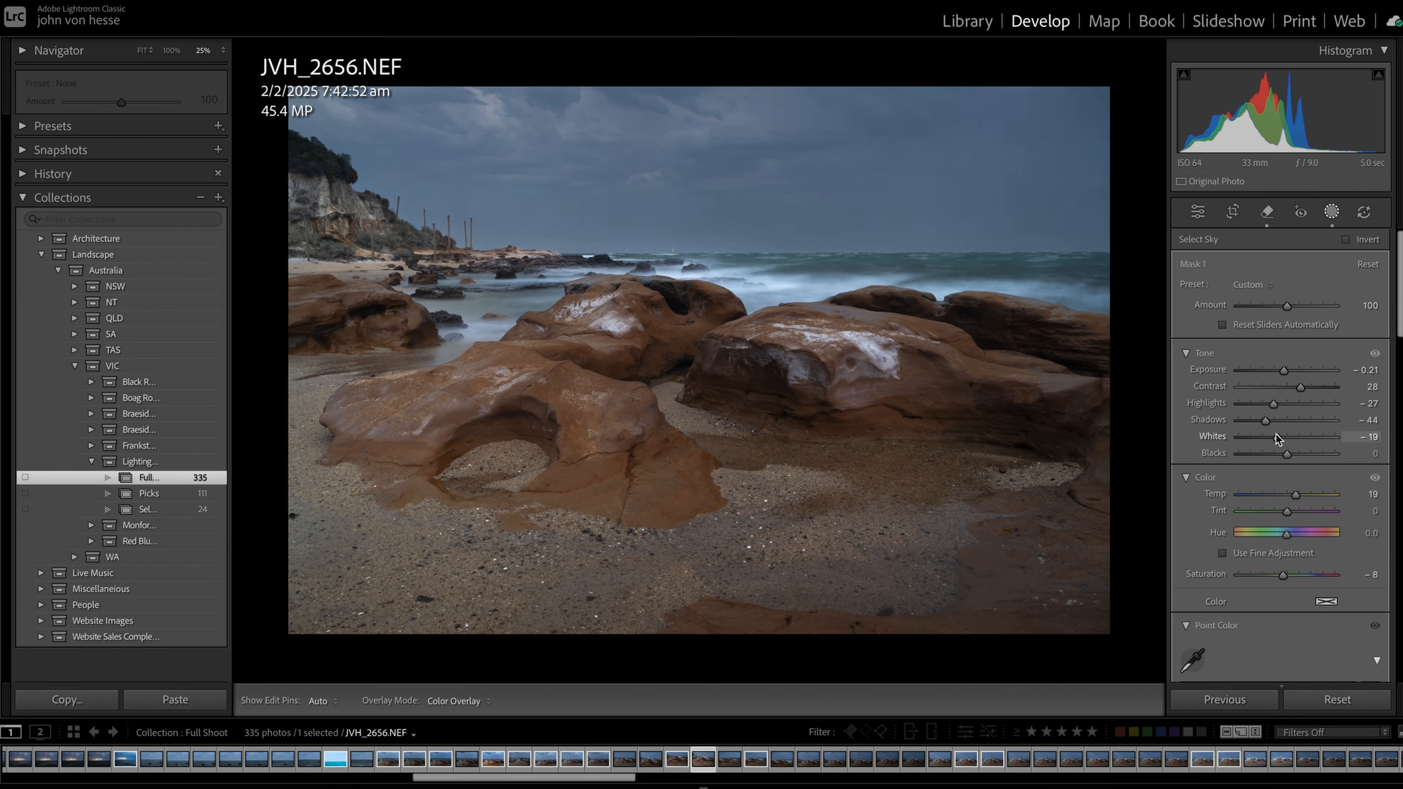
pyautogui.moveTo(1285, 437); pyautogui.dragTo(1289, 497)
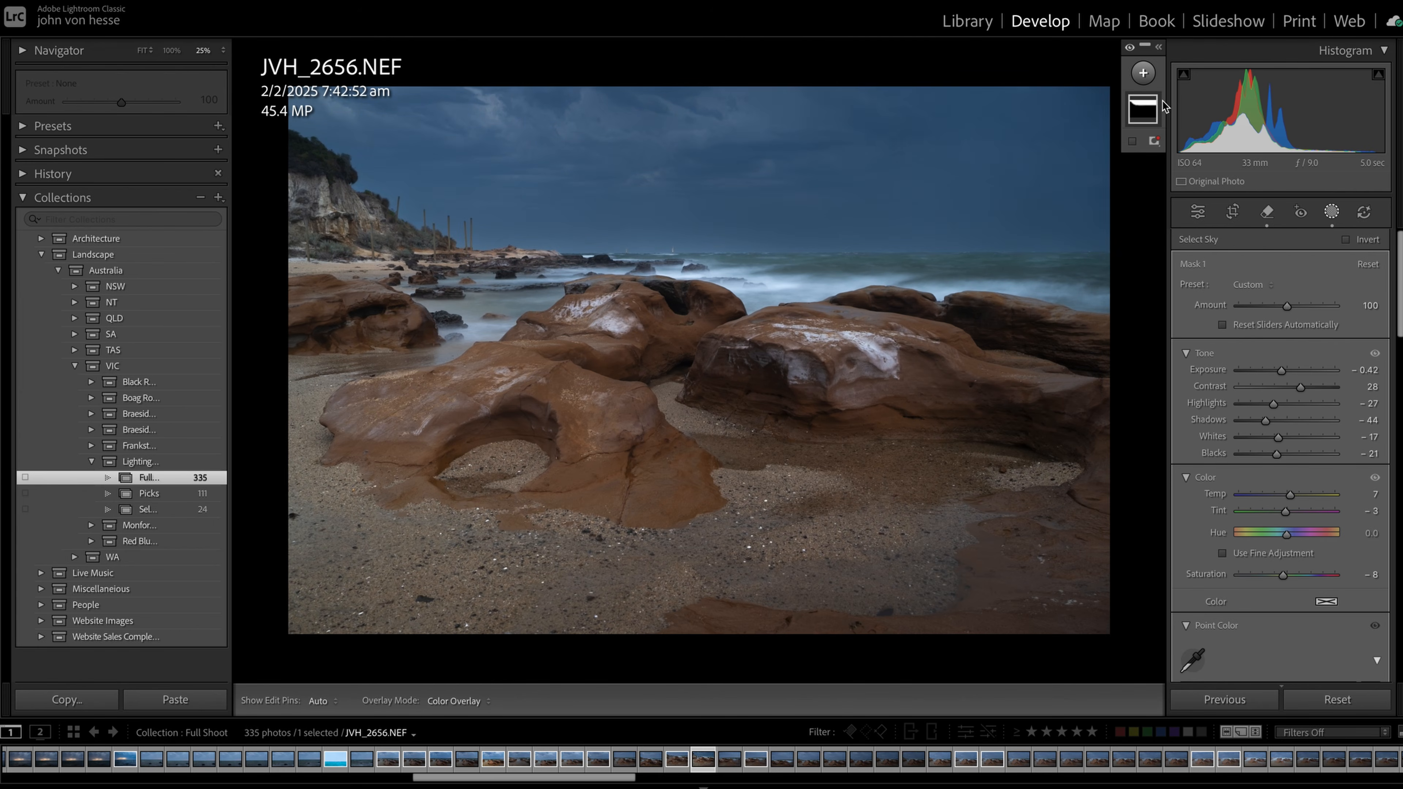
# Create a color range mask sampled from the green sea just below the horizon
pyautogui.click(1145, 72)
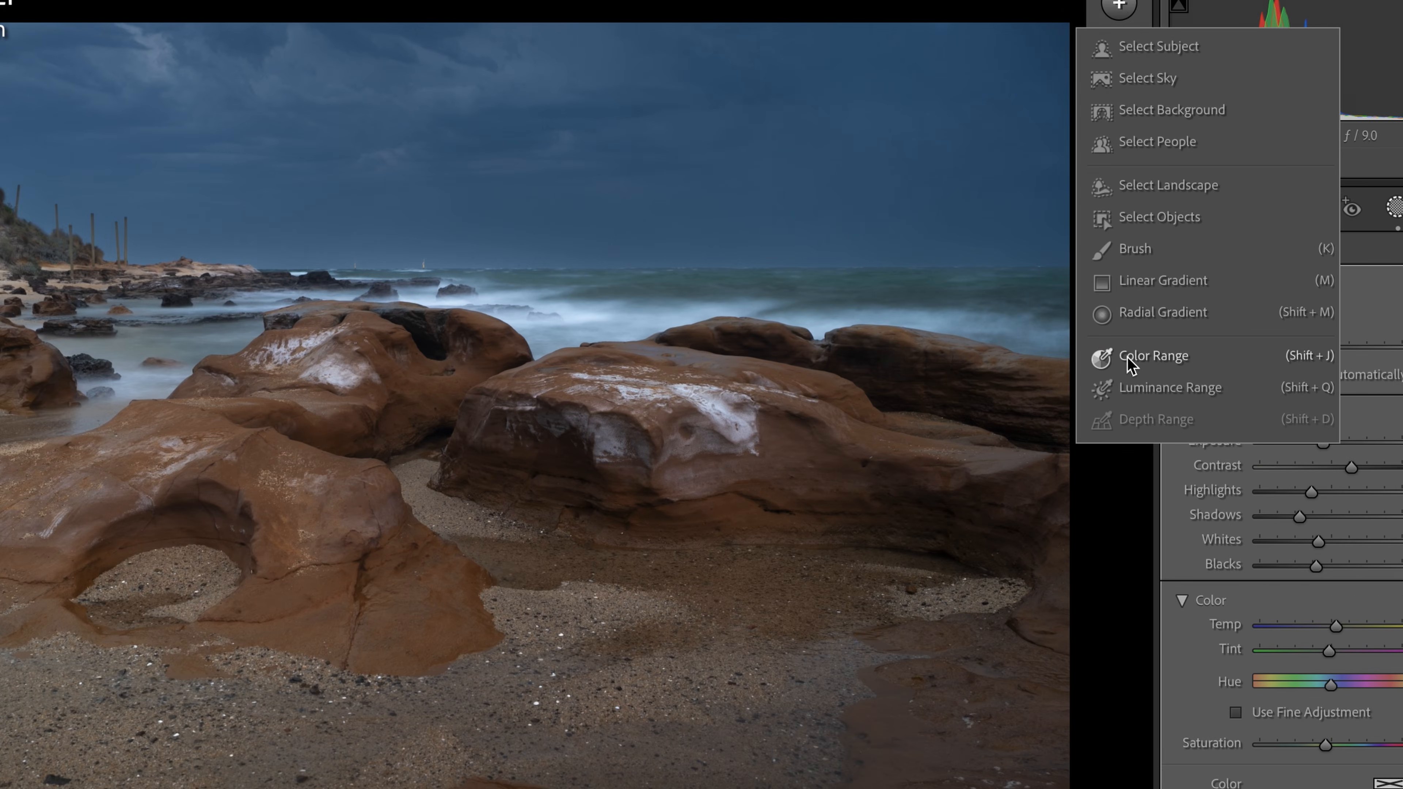
pyautogui.click(1103, 357)
pyautogui.click(931, 292)
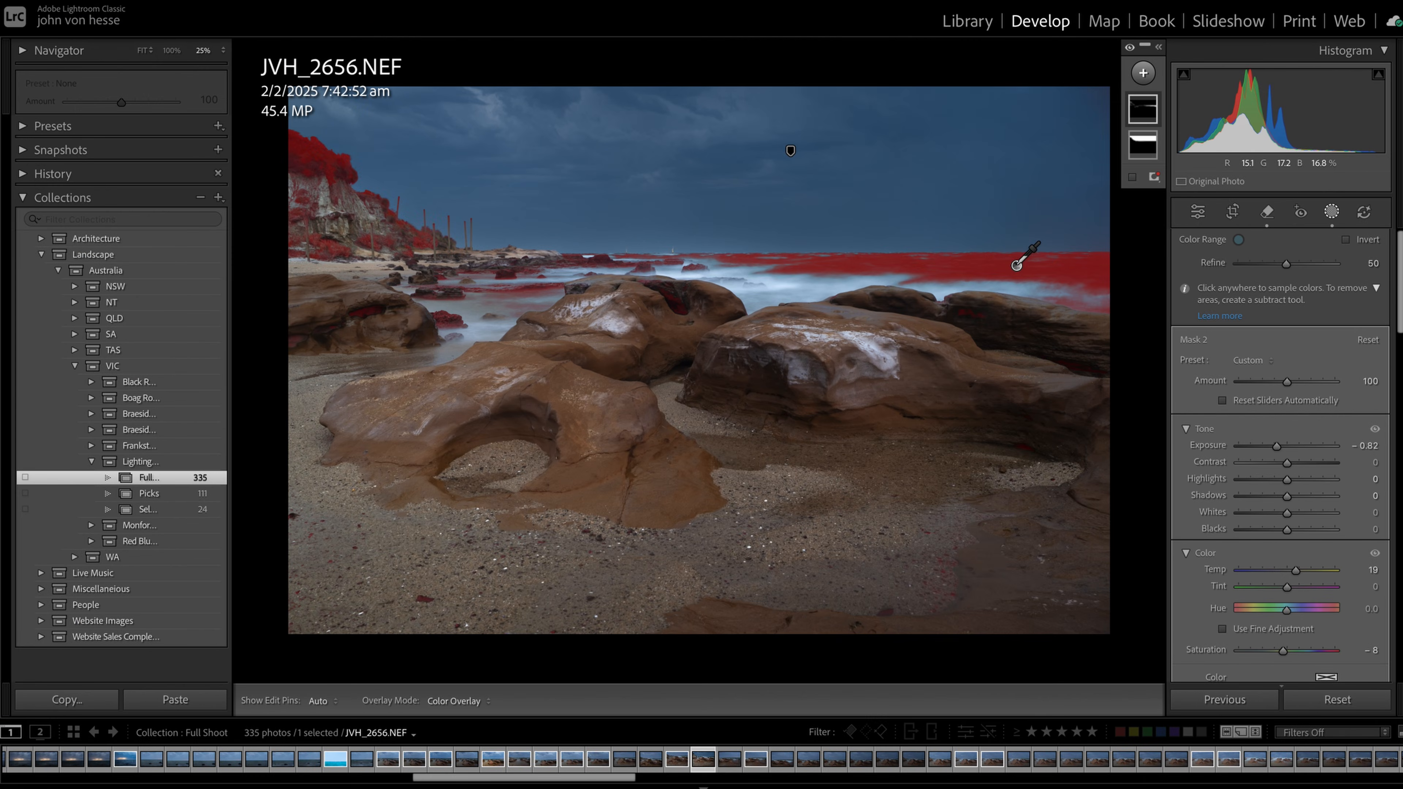
# Set the sea mask to exposure -0.17, contrast 5, highlights 42, shadows -22, whites -8, temp -8 and tint -39
pyautogui.click(1285, 448)
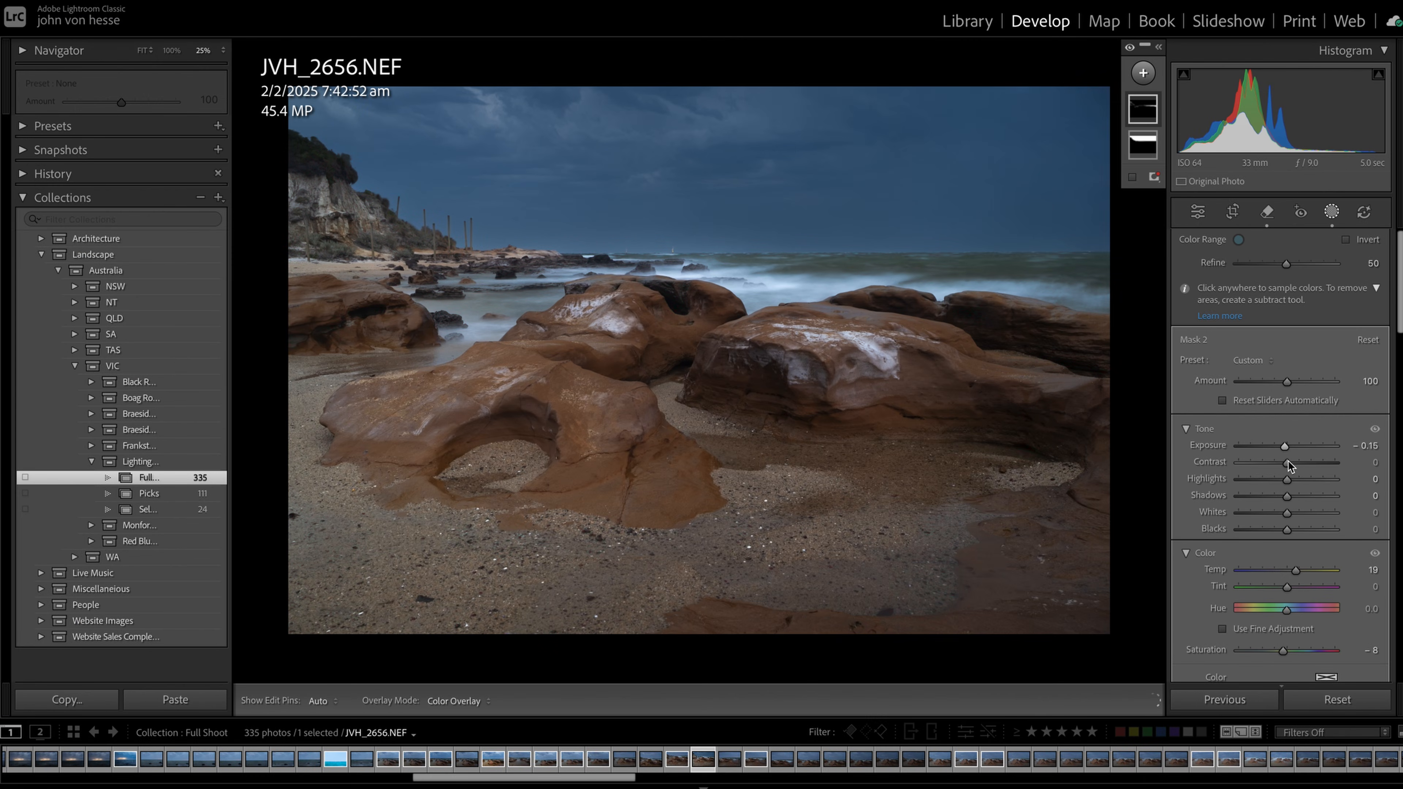
pyautogui.click(1289, 462)
pyautogui.click(1300, 480)
pyautogui.click(1307, 479)
pyautogui.click(1270, 496)
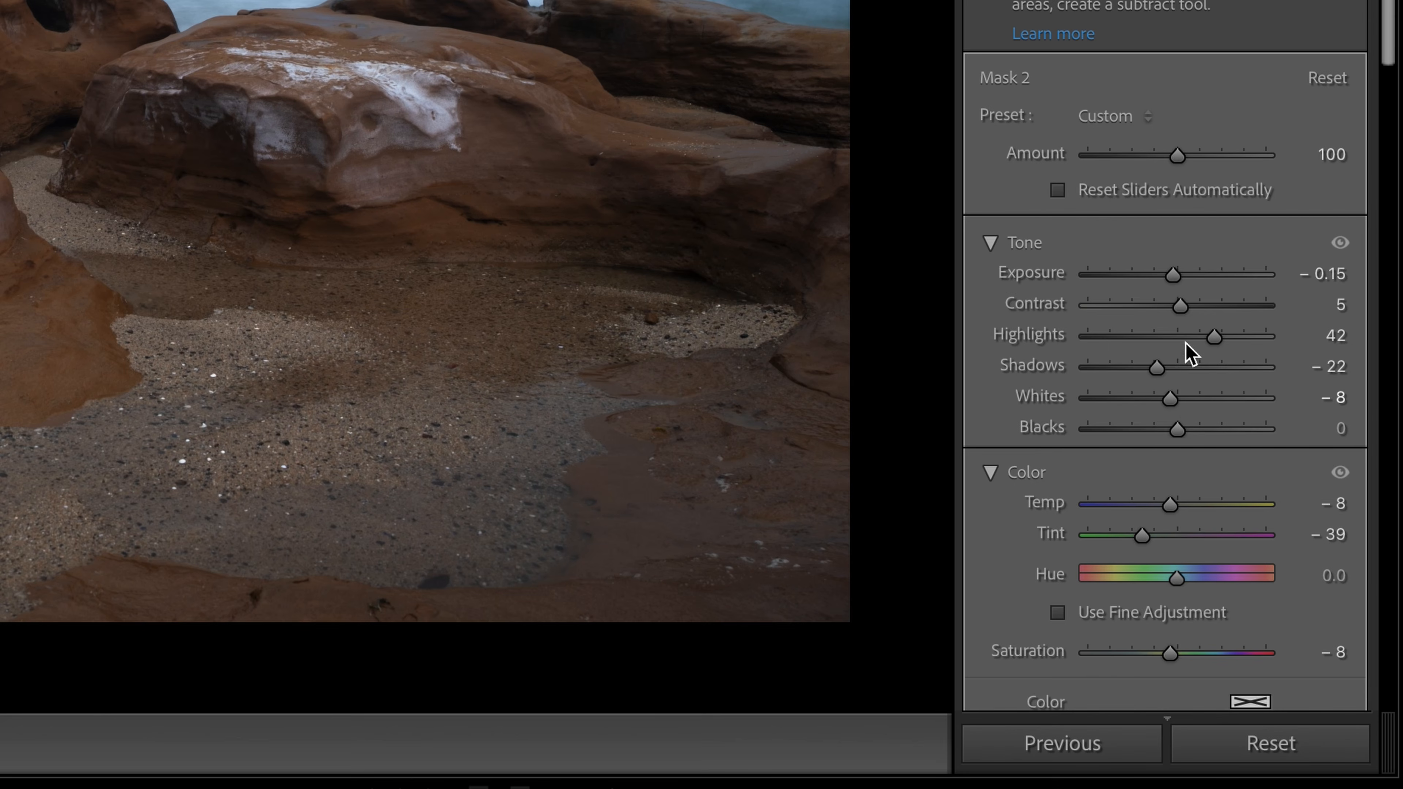
pyautogui.moveTo(1290, 454); pyautogui.dragTo(1285, 448)
pyautogui.moveTo(1172, 276); pyautogui.dragTo(1178, 277)
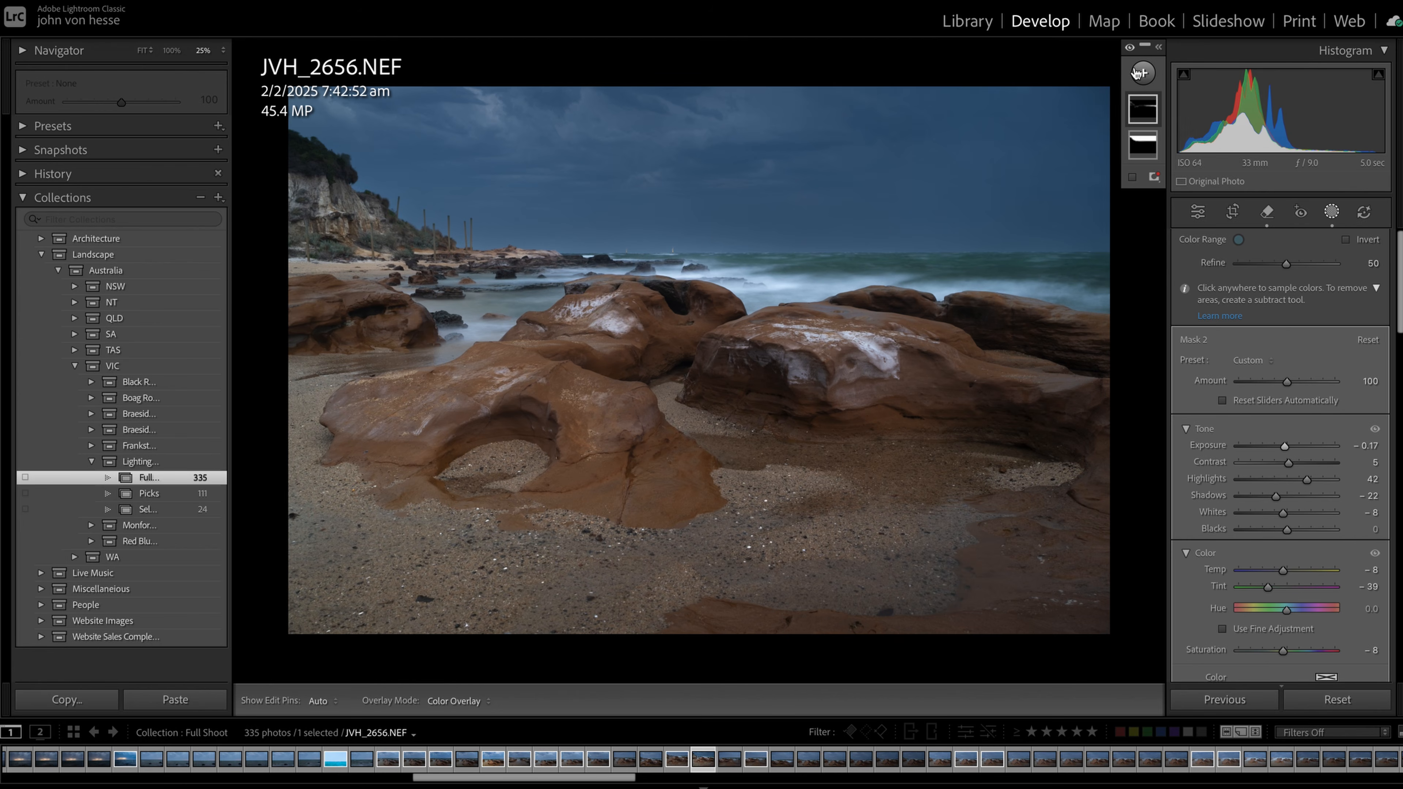
# Add a color range mask sampled from the brown foreground rock, with exposure 0.11 and temp 28
pyautogui.click(1142, 72)
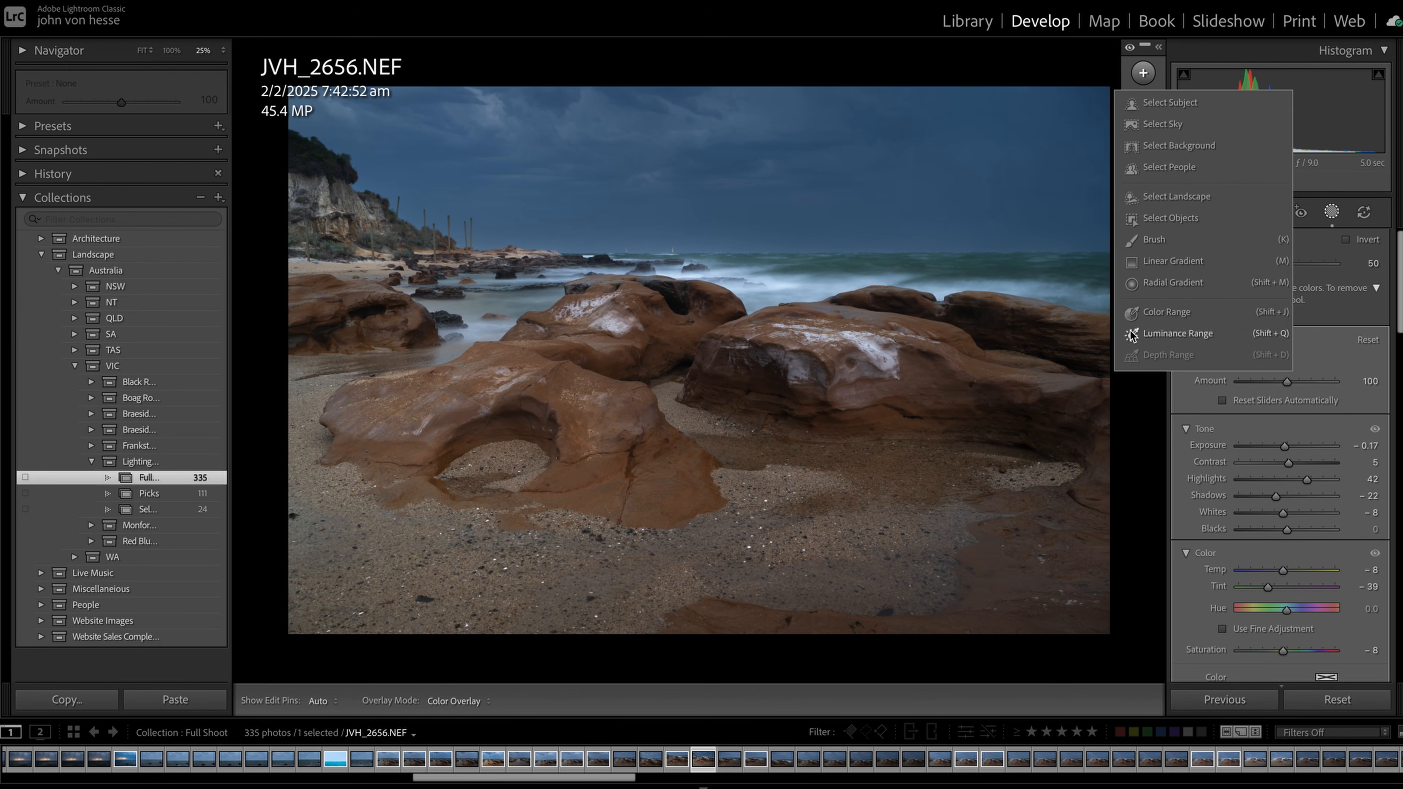
pyautogui.click(1131, 314)
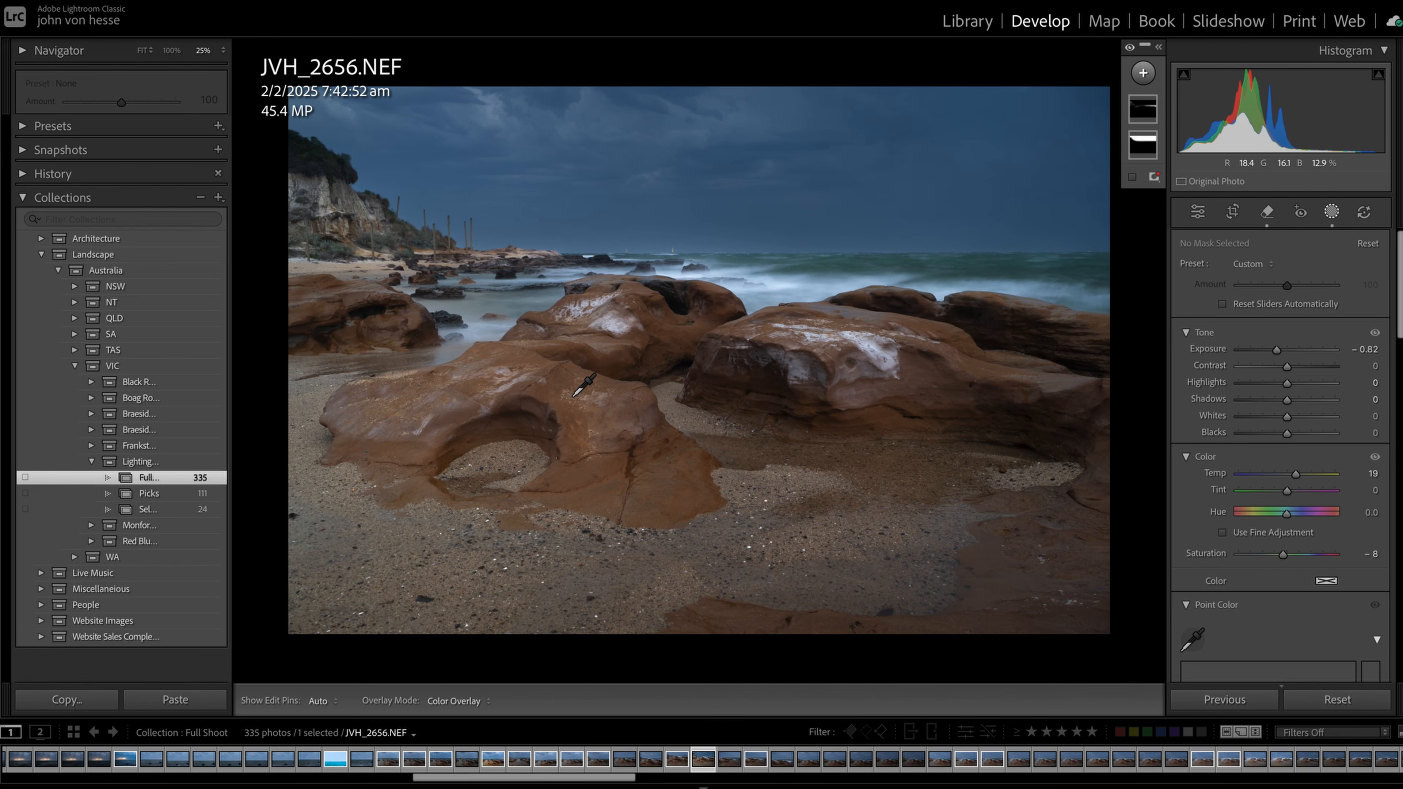
pyautogui.click(575, 382)
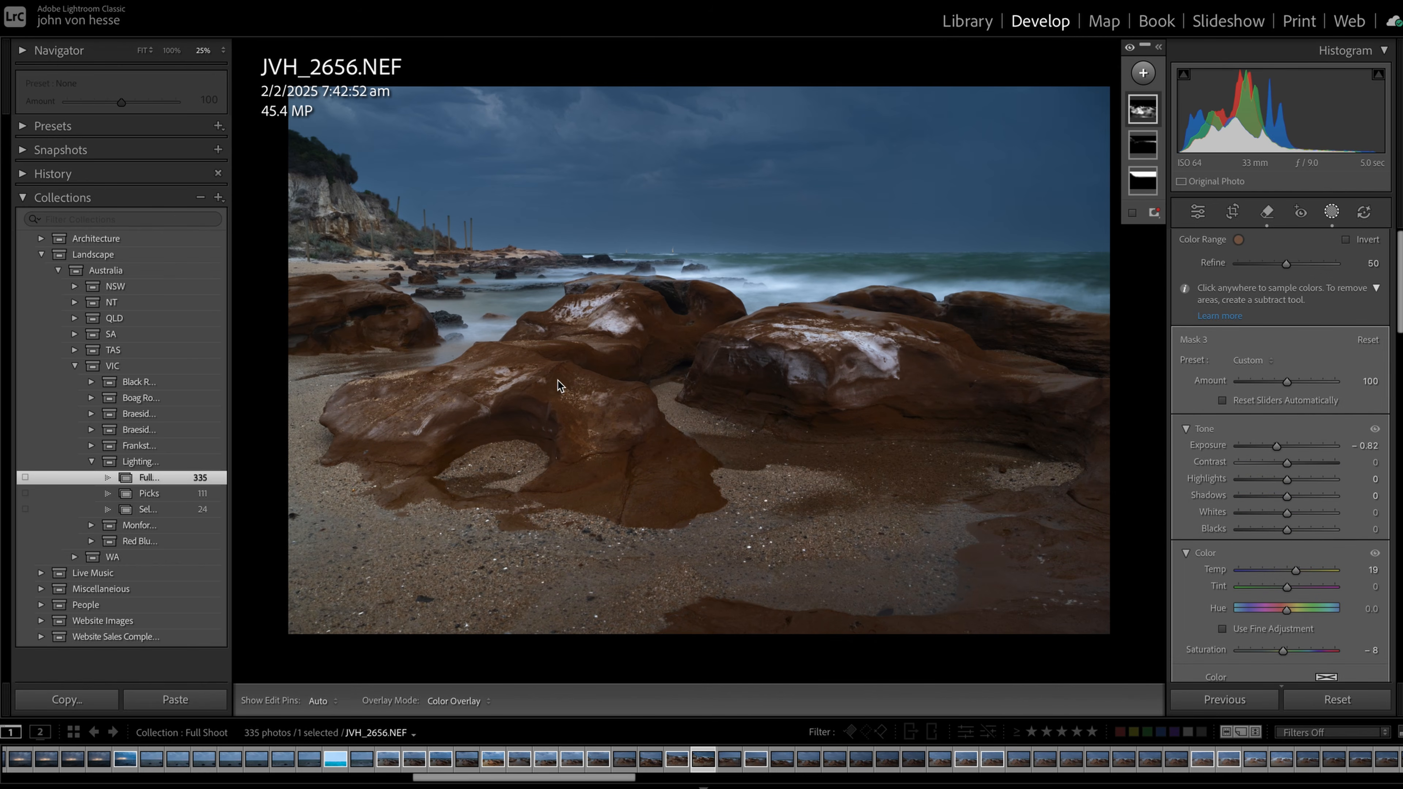
pyautogui.moveTo(1277, 446); pyautogui.dragTo(1290, 445)
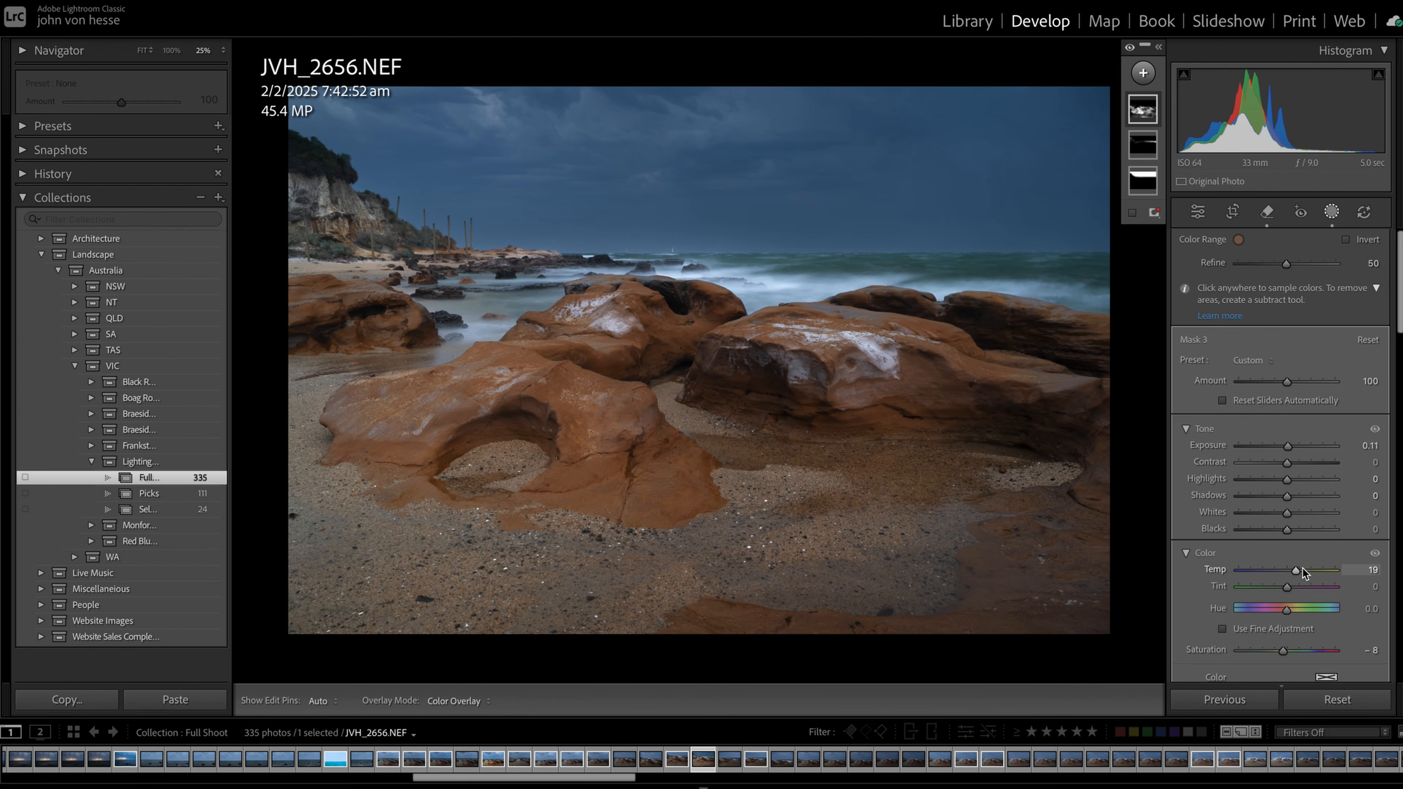
pyautogui.moveTo(1299, 569); pyautogui.dragTo(1302, 569)
# Add a color range mask sampled from the distant cliff, set its exposure to 0.19 and warm its temperature slightly
pyautogui.click(1143, 73)
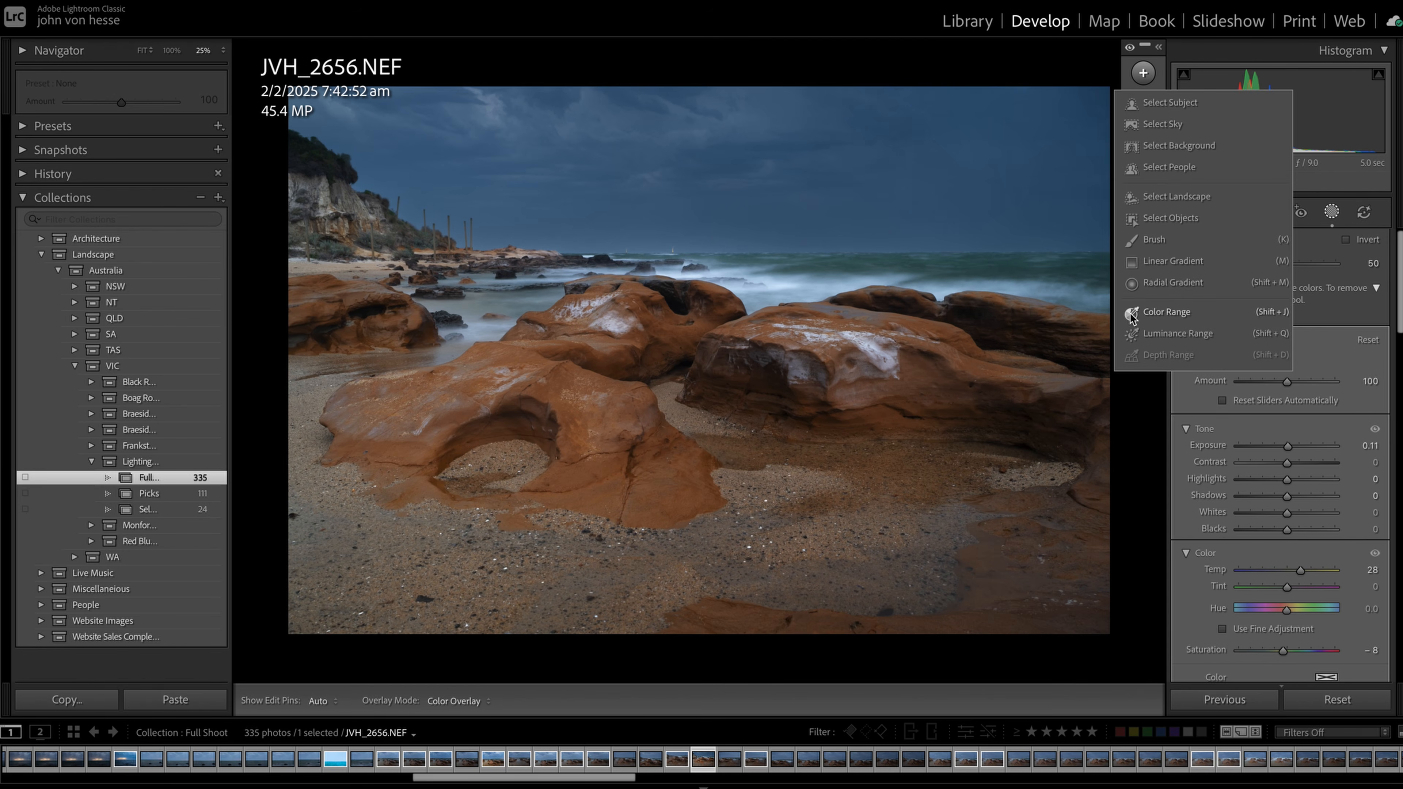
pyautogui.click(1155, 312)
pyautogui.click(323, 192)
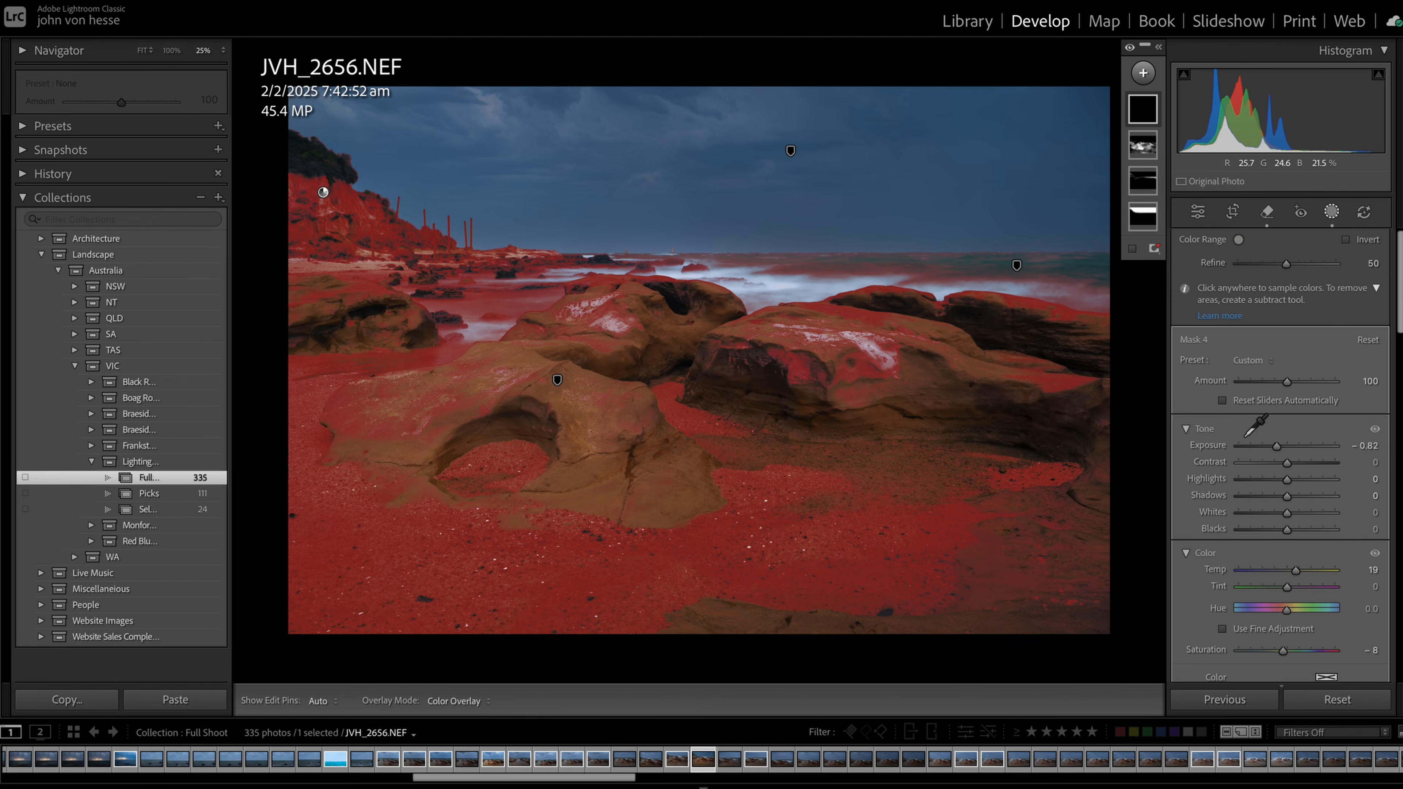
pyautogui.moveTo(1278, 447); pyautogui.dragTo(1288, 450)
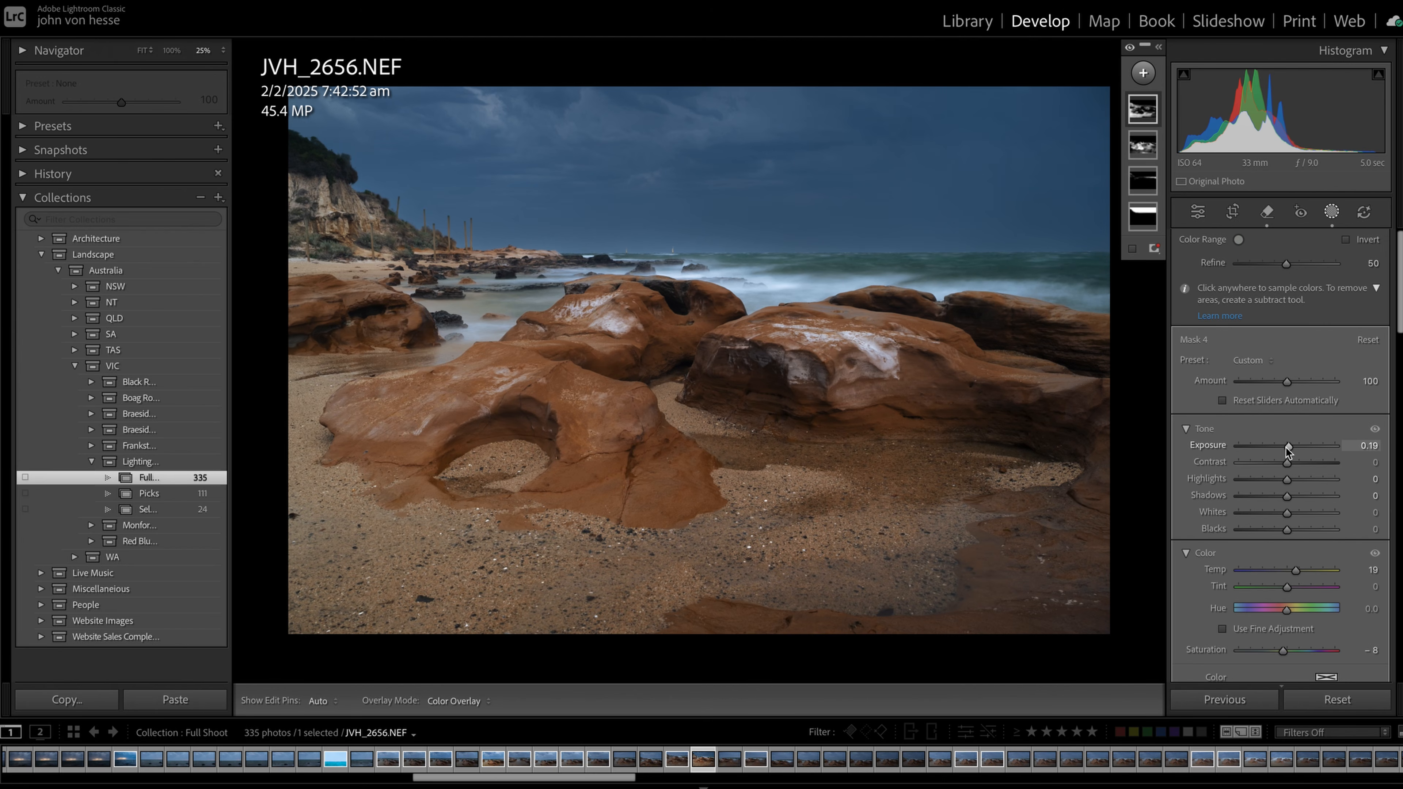
pyautogui.moveTo(1297, 572); pyautogui.dragTo(1298, 573)
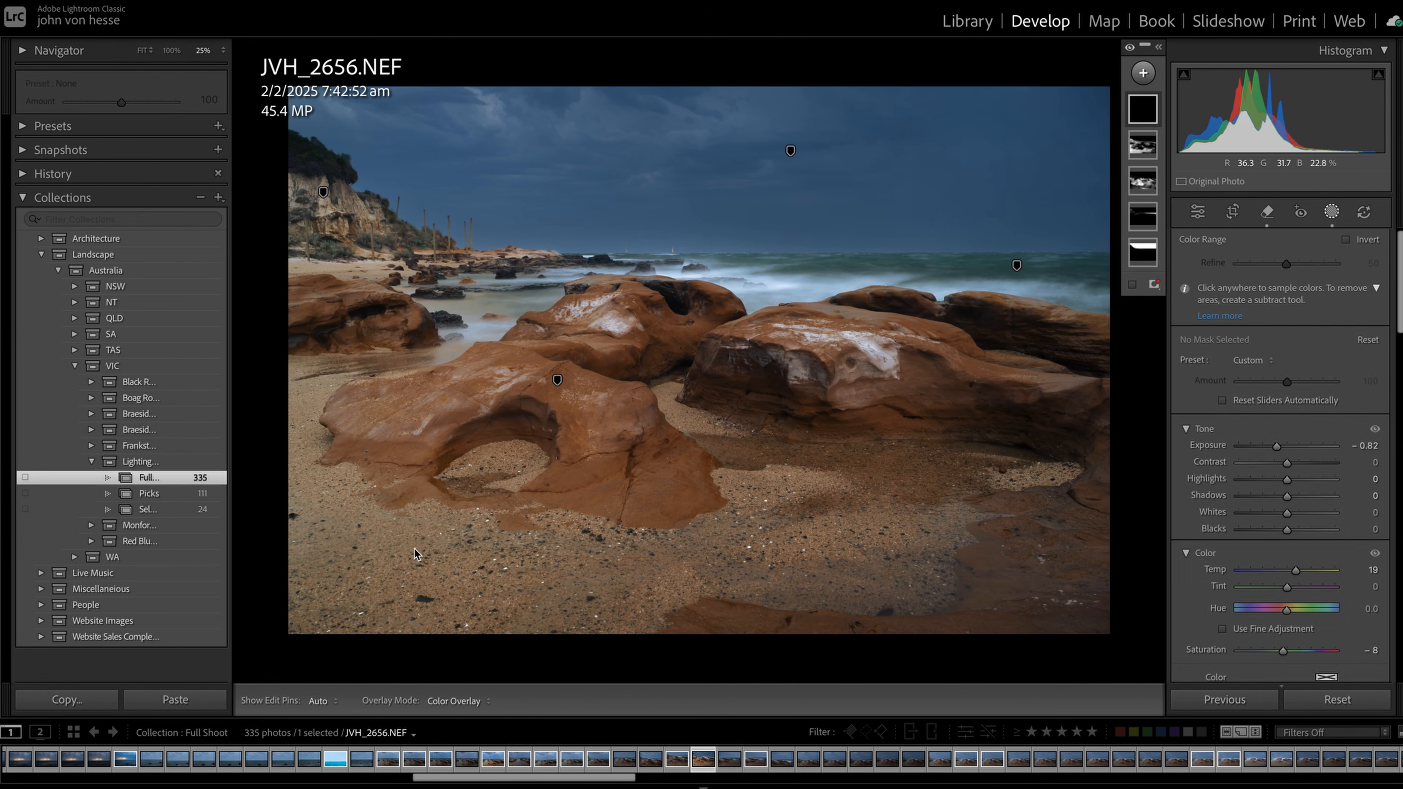
# Discard a color range mask sampled from the foreground sand and paint a size 28 brush mask over that sand instead
pyautogui.click(416, 549)
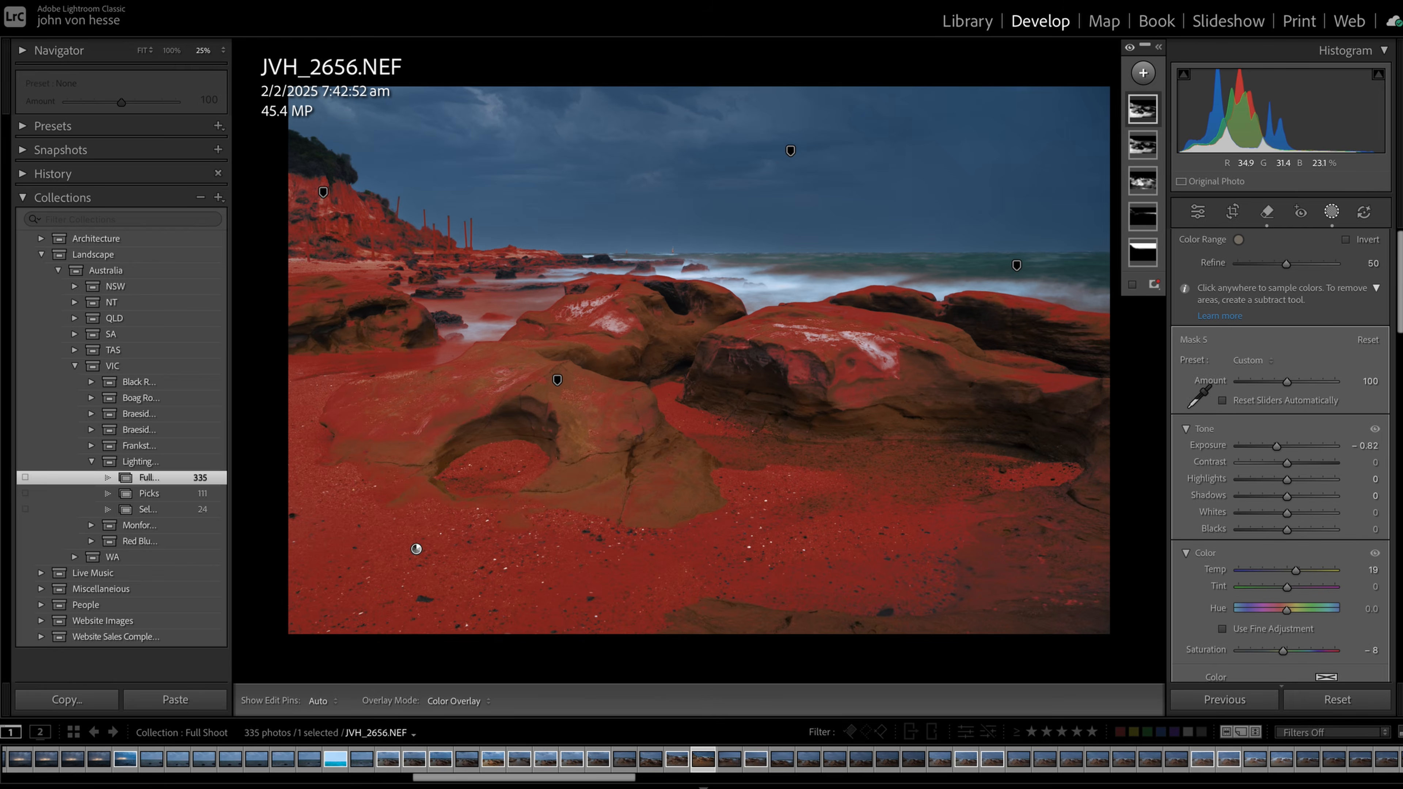
pyautogui.press('Delete')
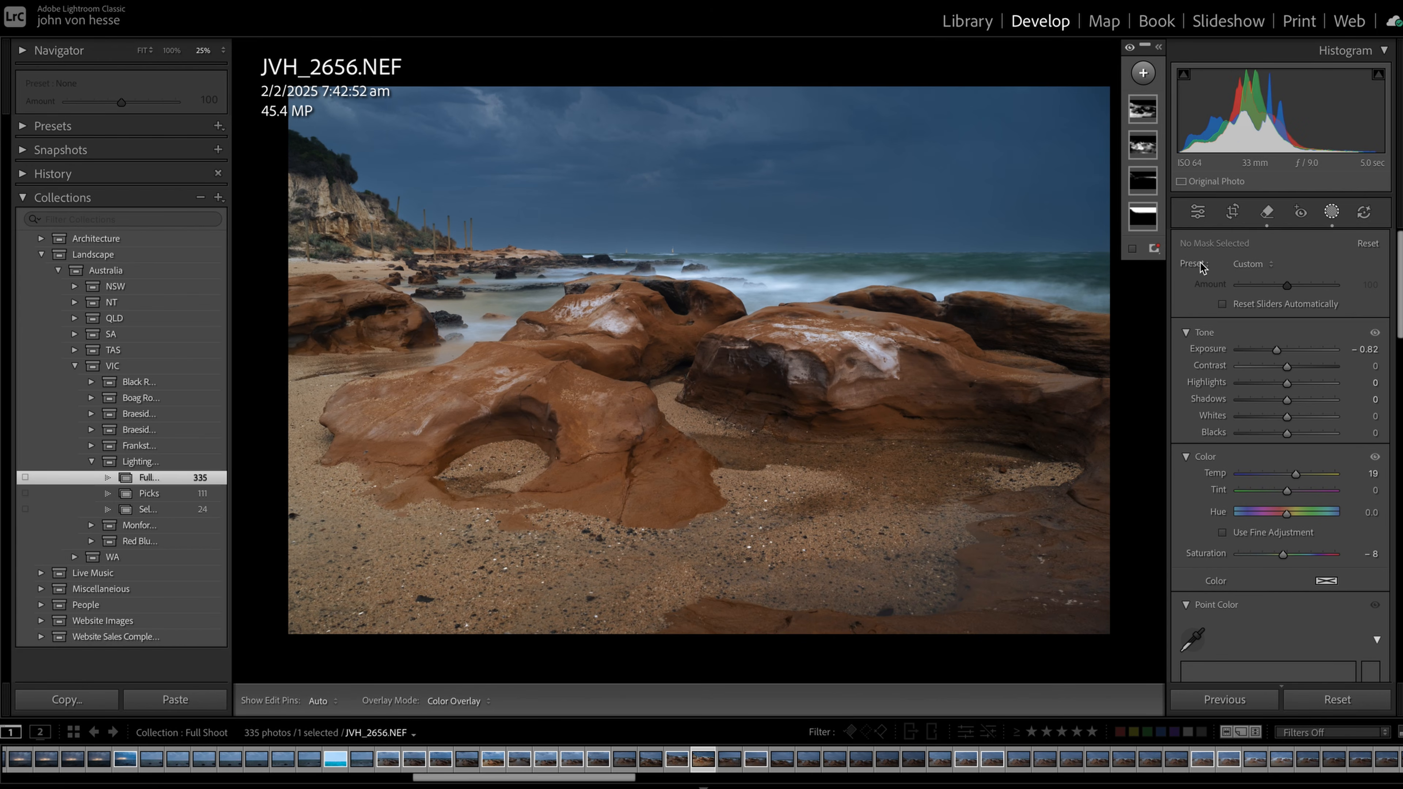
pyautogui.click(1143, 74)
pyautogui.click(1151, 247)
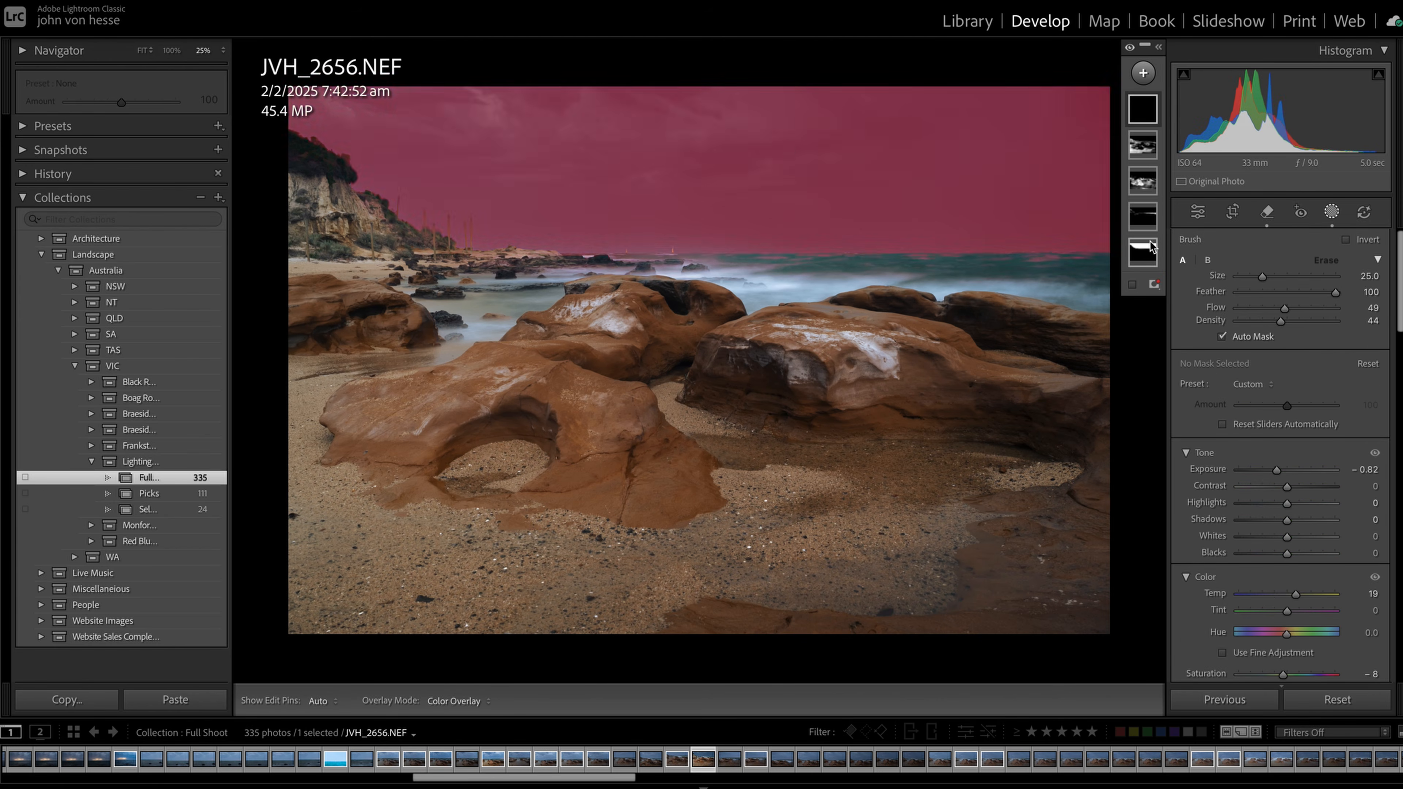
pyautogui.click(1288, 470)
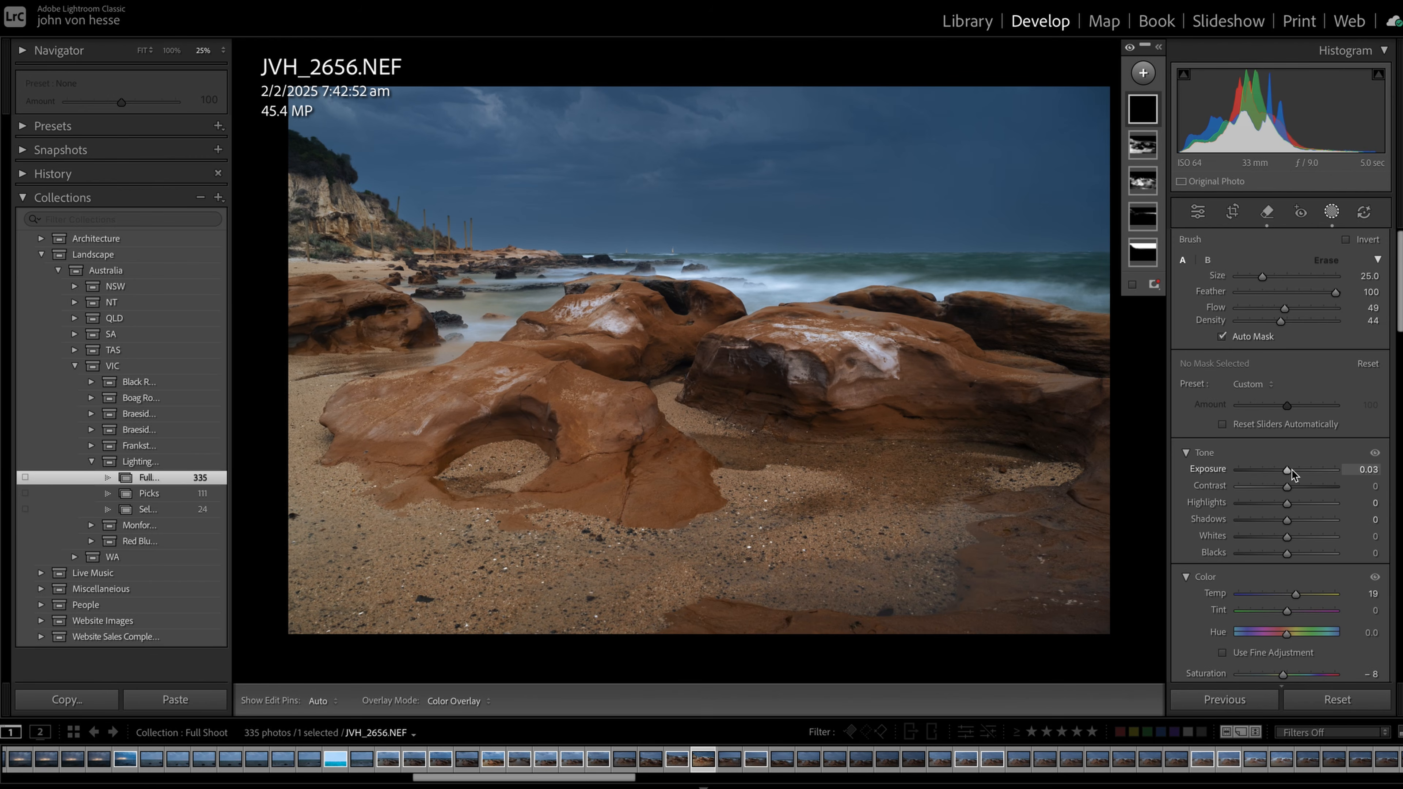
pyautogui.press('h')
pyautogui.moveTo(298, 494)
pyautogui.mouseDown()
pyautogui.moveTo(288, 403)
pyautogui.moveTo(272, 429)
pyautogui.moveTo(406, 529)
pyautogui.mouseUp()
# Set the sand brush mask to temp -50 and tint -40, and bring its exposure to about zero
pyautogui.moveTo(1287, 470)
pyautogui.mouseDown()
pyautogui.moveTo(1343, 476)
pyautogui.moveTo(1312, 478)
pyautogui.mouseUp()
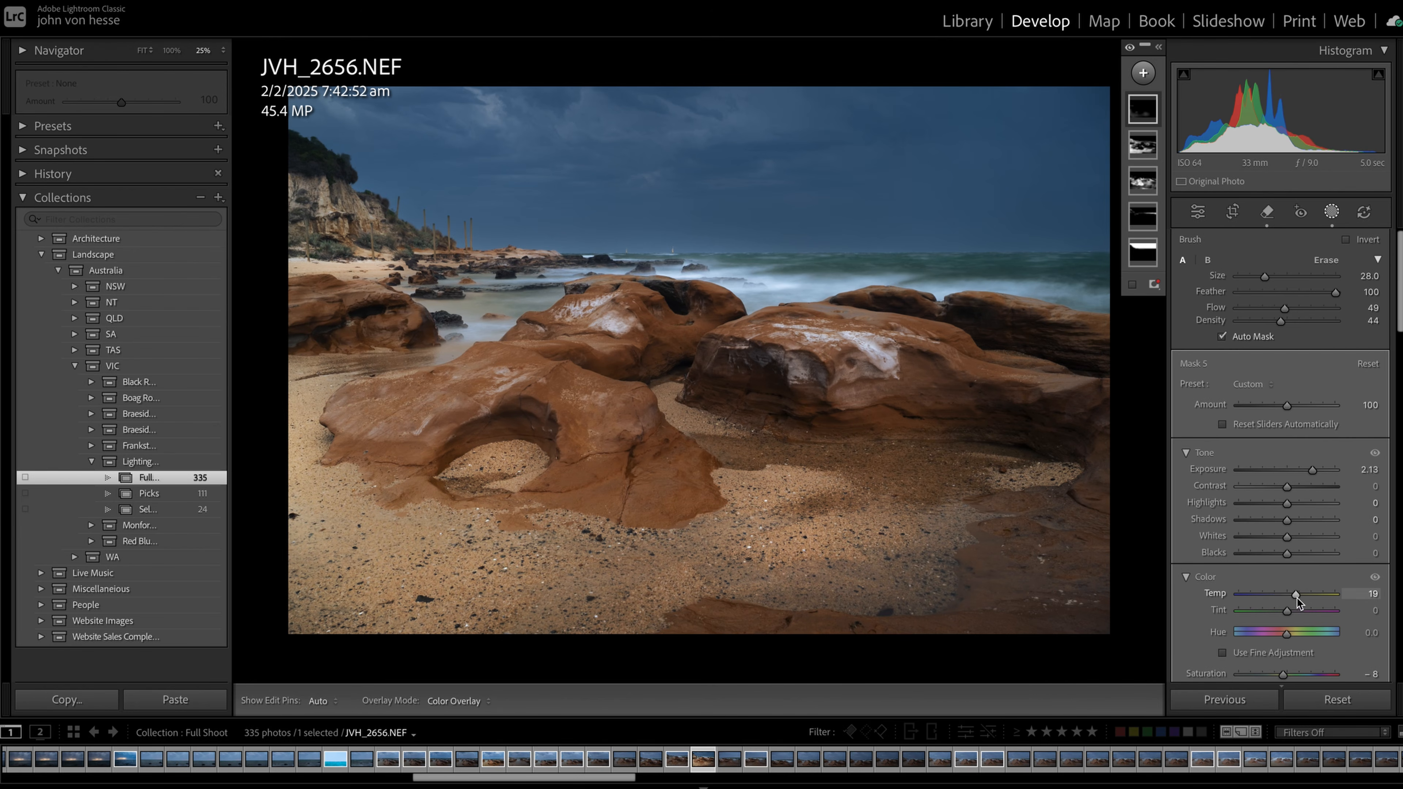
pyautogui.moveTo(1298, 597); pyautogui.dragTo(1275, 611)
pyautogui.moveTo(1279, 602); pyautogui.dragTo(1271, 611)
pyautogui.moveTo(1269, 609); pyautogui.dragTo(1271, 609)
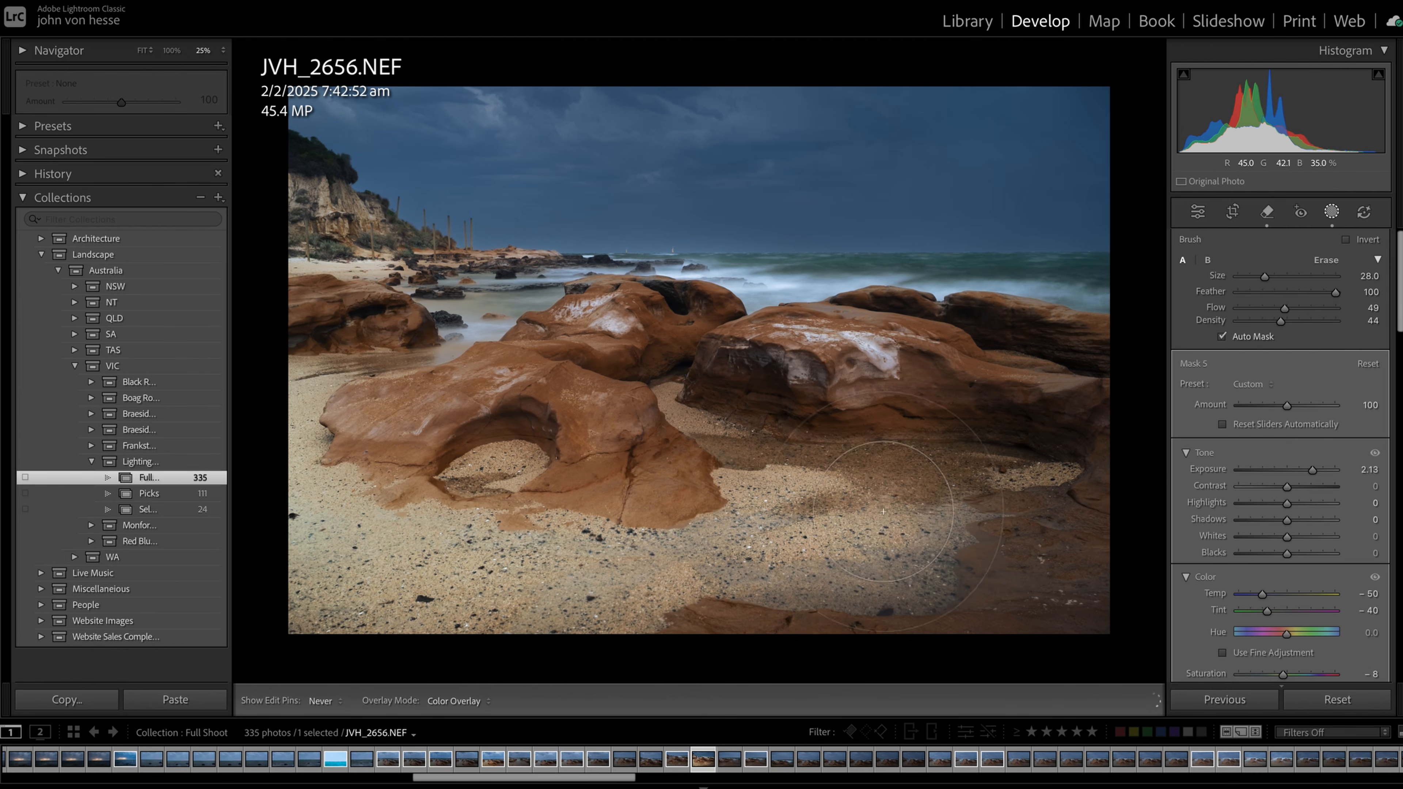
pyautogui.press('h')
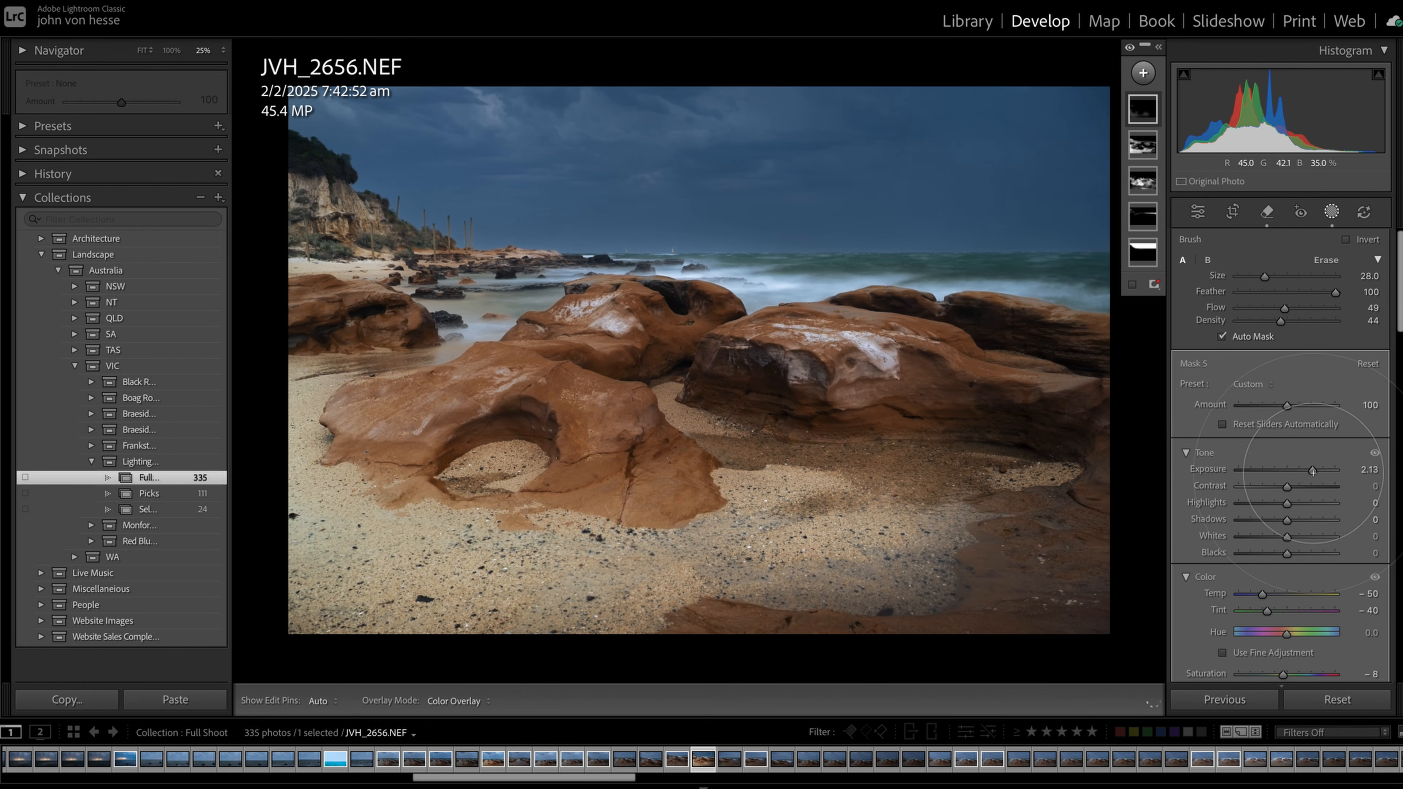
pyautogui.moveTo(1317, 470); pyautogui.dragTo(1287, 470)
pyautogui.moveTo(1288, 470); pyautogui.dragTo(1287, 471)
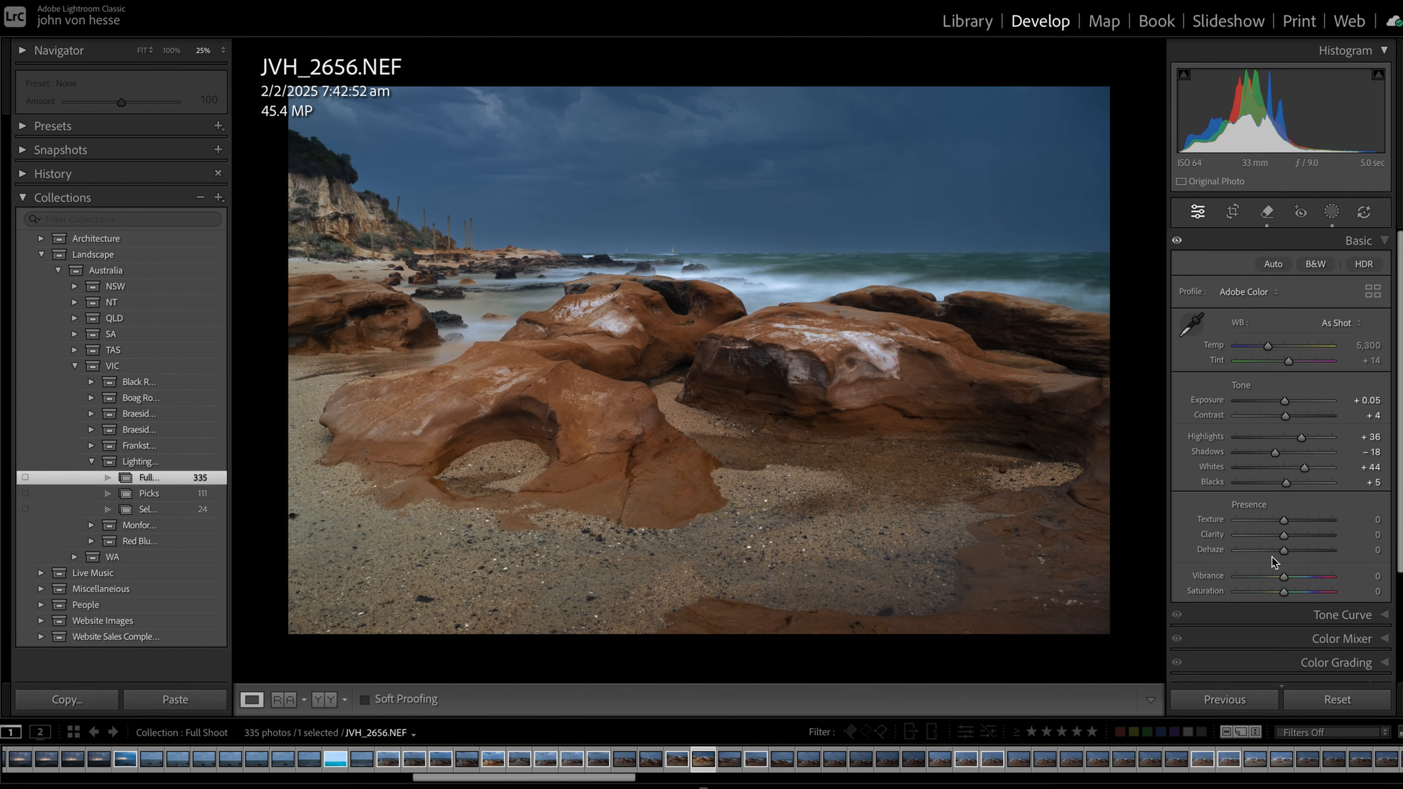
# Set the whole photo's vibrance to +18 and saturation to +9
pyautogui.moveTo(1284, 578)
pyautogui.mouseDown()
pyautogui.moveTo(1316, 580)
pyautogui.moveTo(1292, 582)
pyautogui.mouseUp()
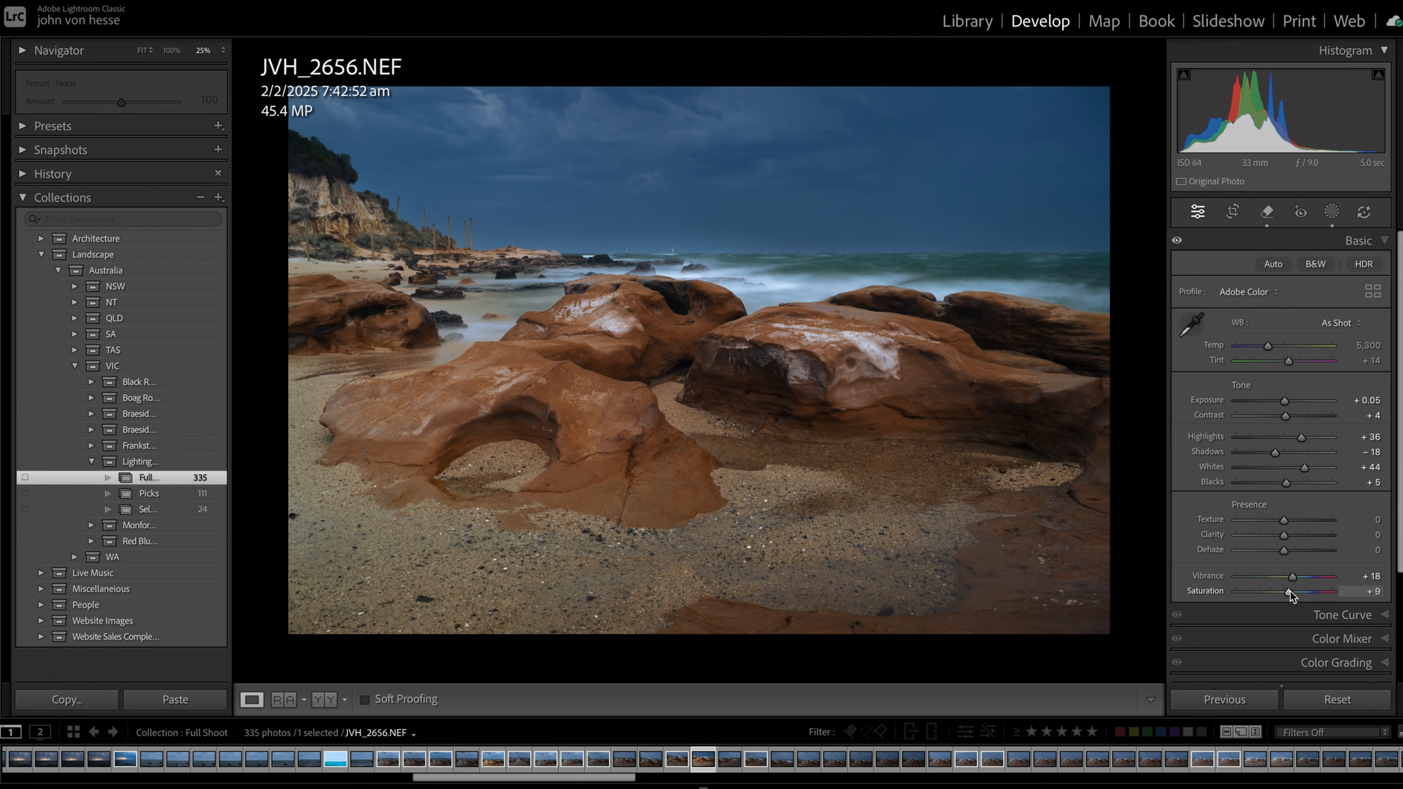
# Add a color range mask sampled from the bright cloud near the photo's upper edge, with refine 1 and whites 28
pyautogui.hotkey('shift', 'w')
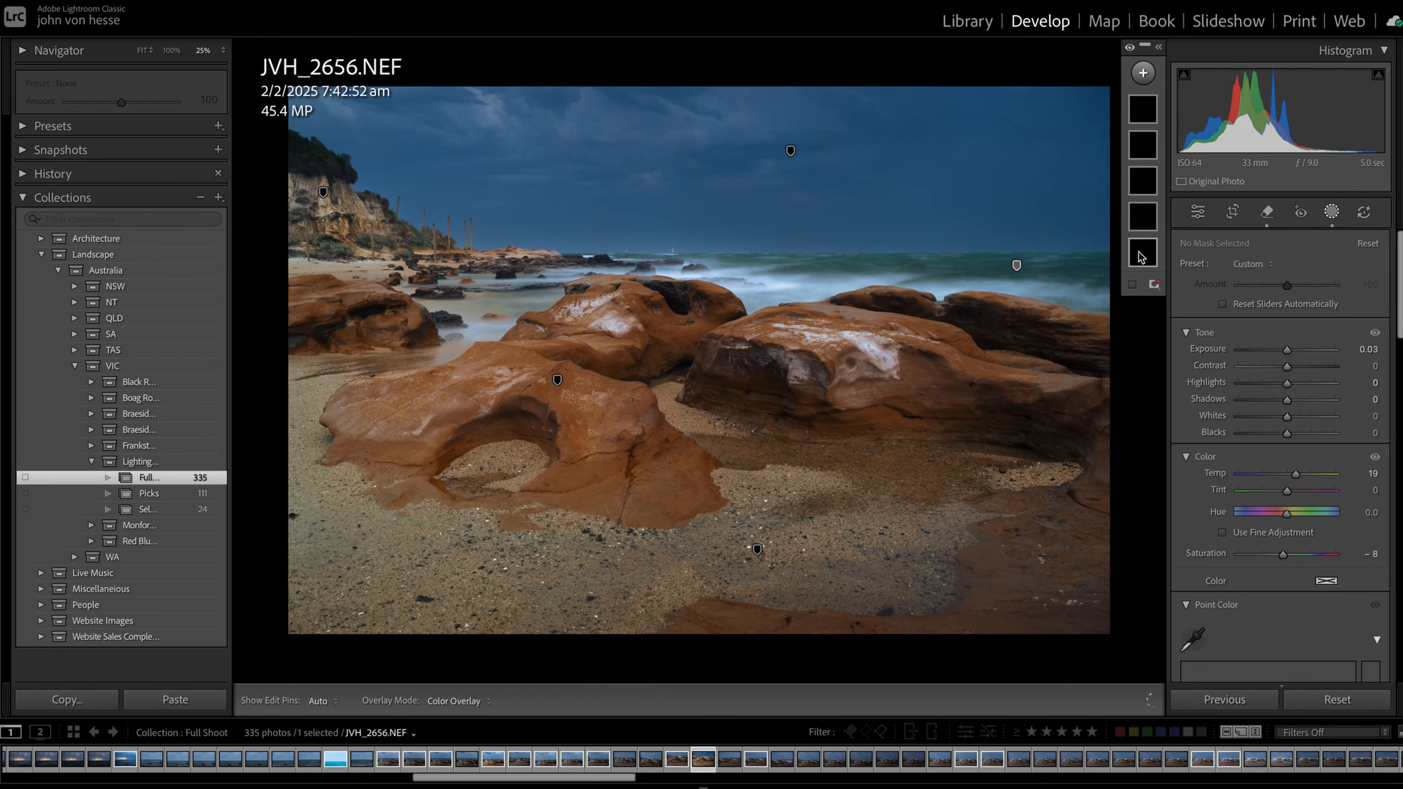
pyautogui.click(790, 152)
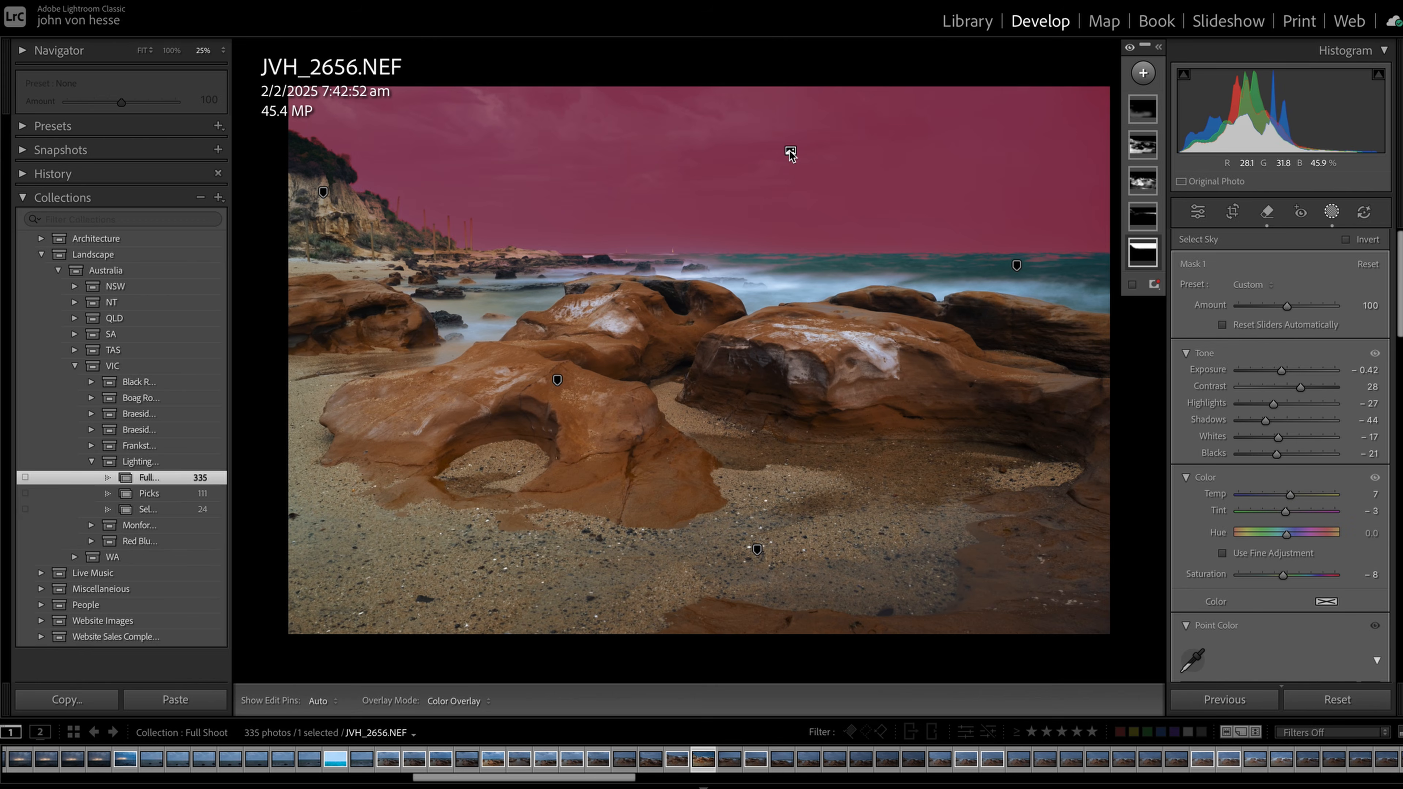
pyautogui.click(1143, 72)
pyautogui.click(1139, 316)
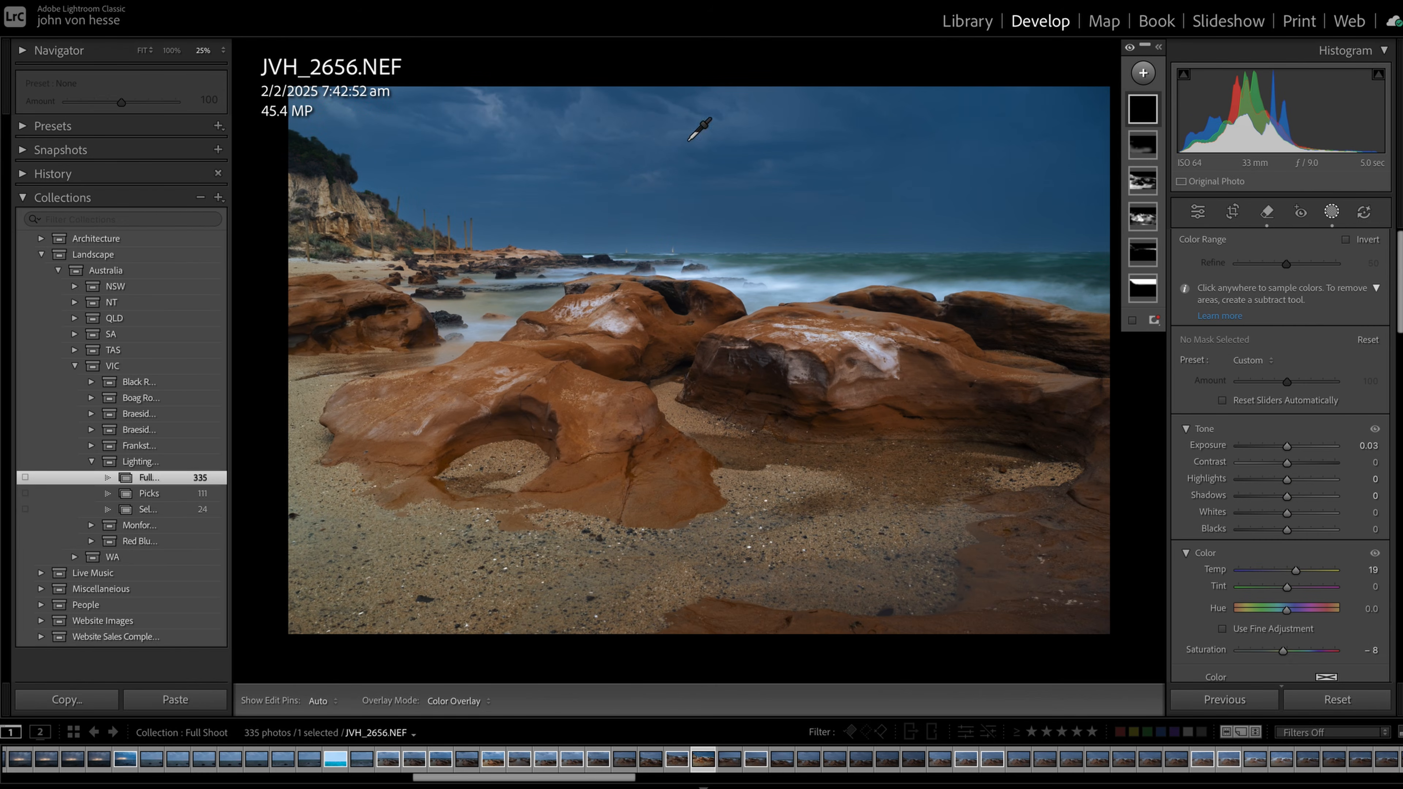
pyautogui.click(495, 103)
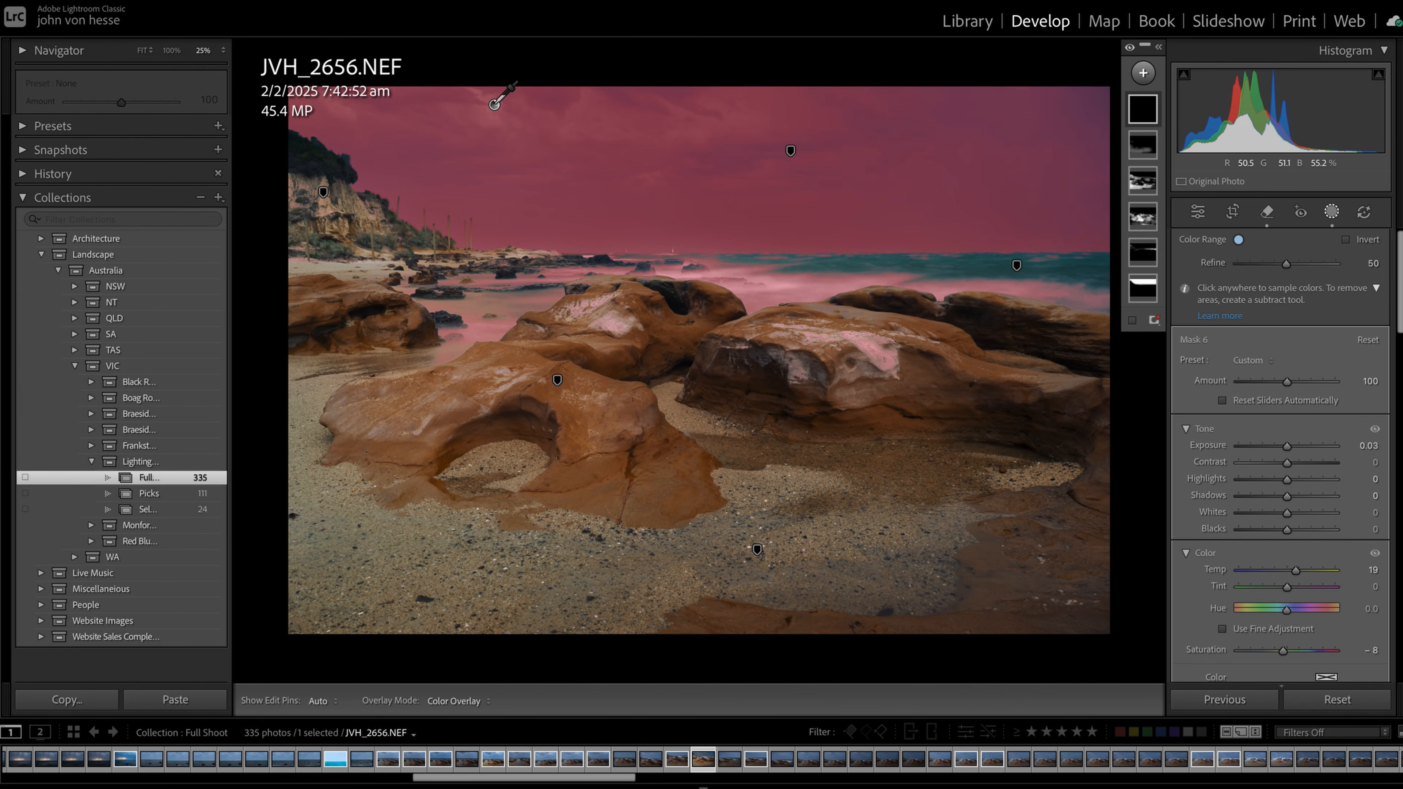
pyautogui.moveTo(1286, 265); pyautogui.dragTo(1235, 271)
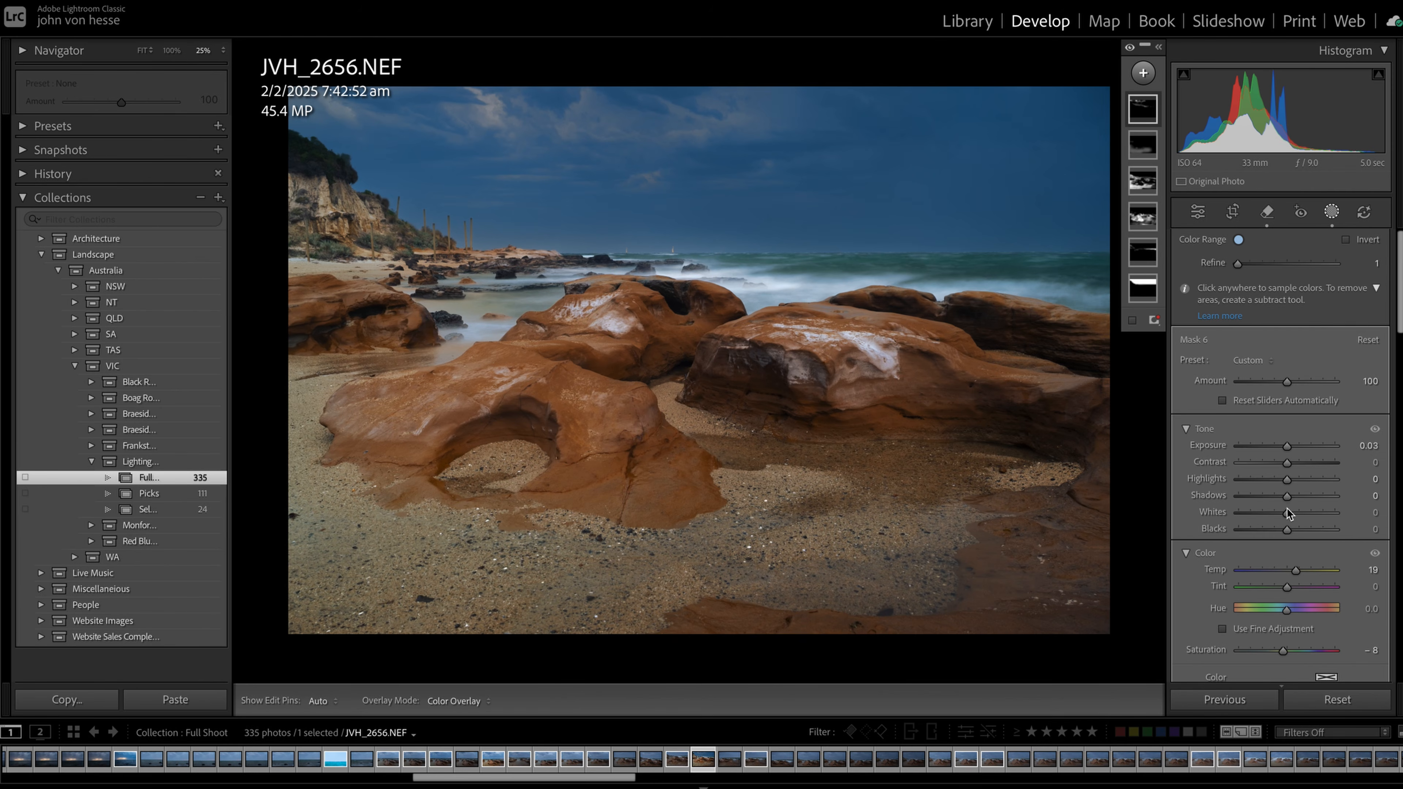
pyautogui.moveTo(1289, 516); pyautogui.dragTo(1296, 516)
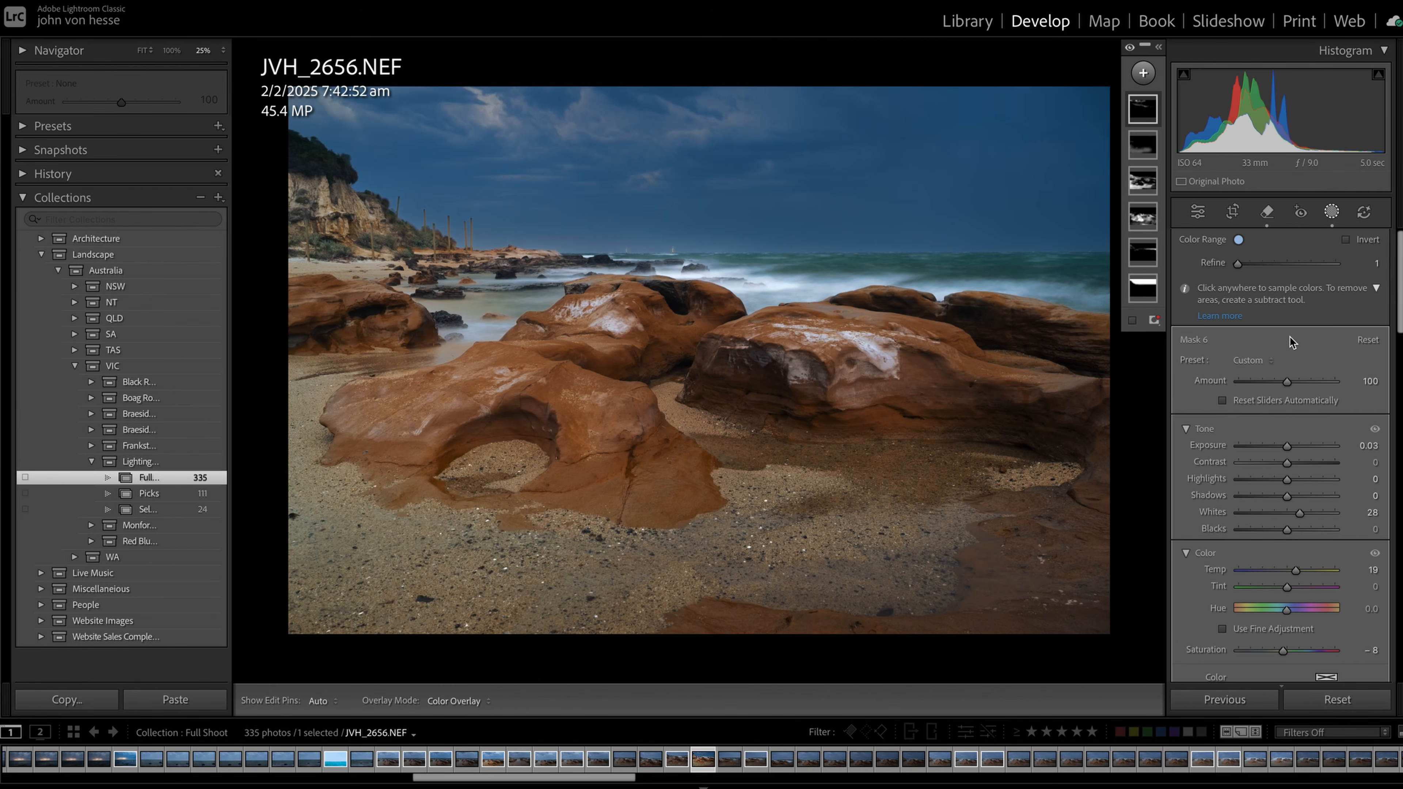
# Remove a spot in the sky near the photo's upper edge with the Remove tool at size 6
pyautogui.click(1268, 211)
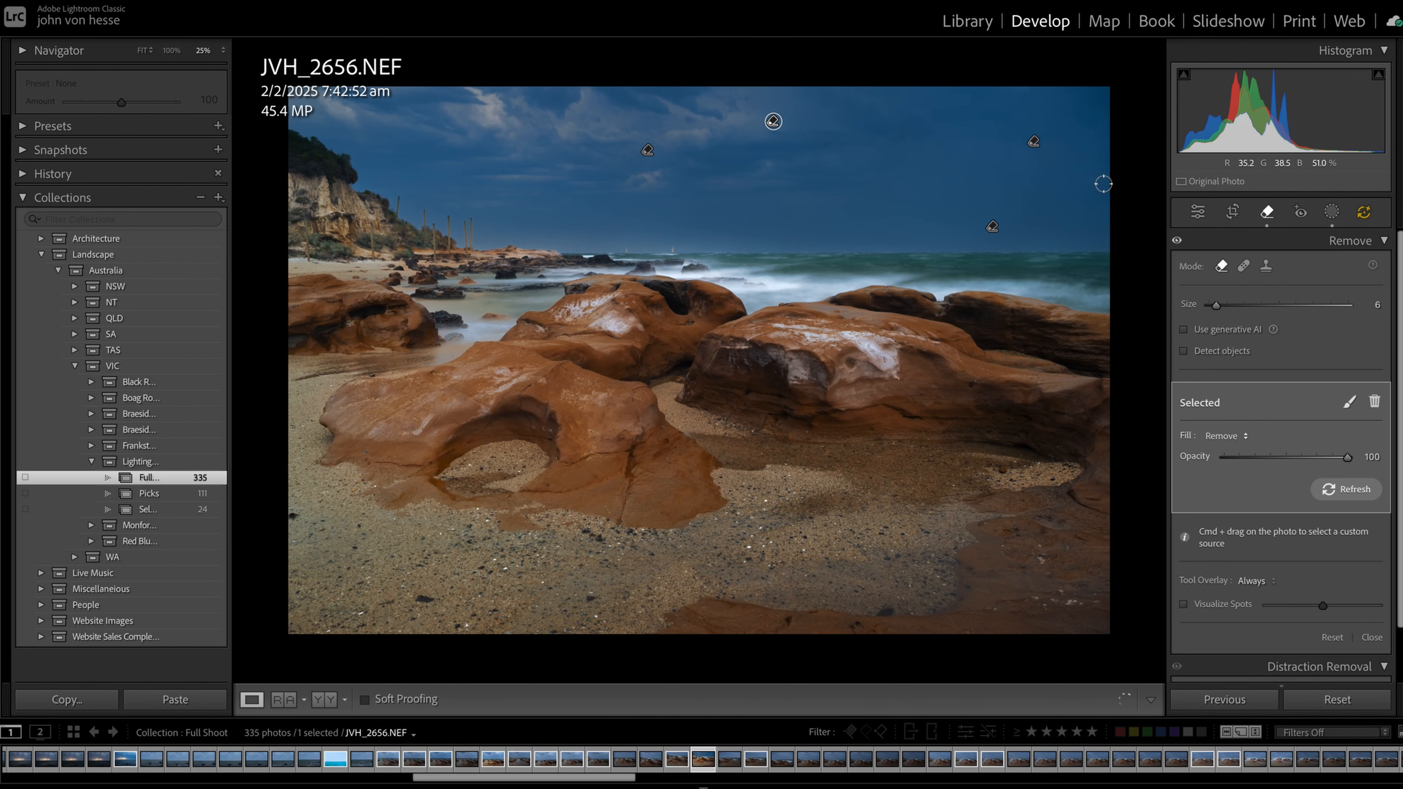
pyautogui.click(746, 98)
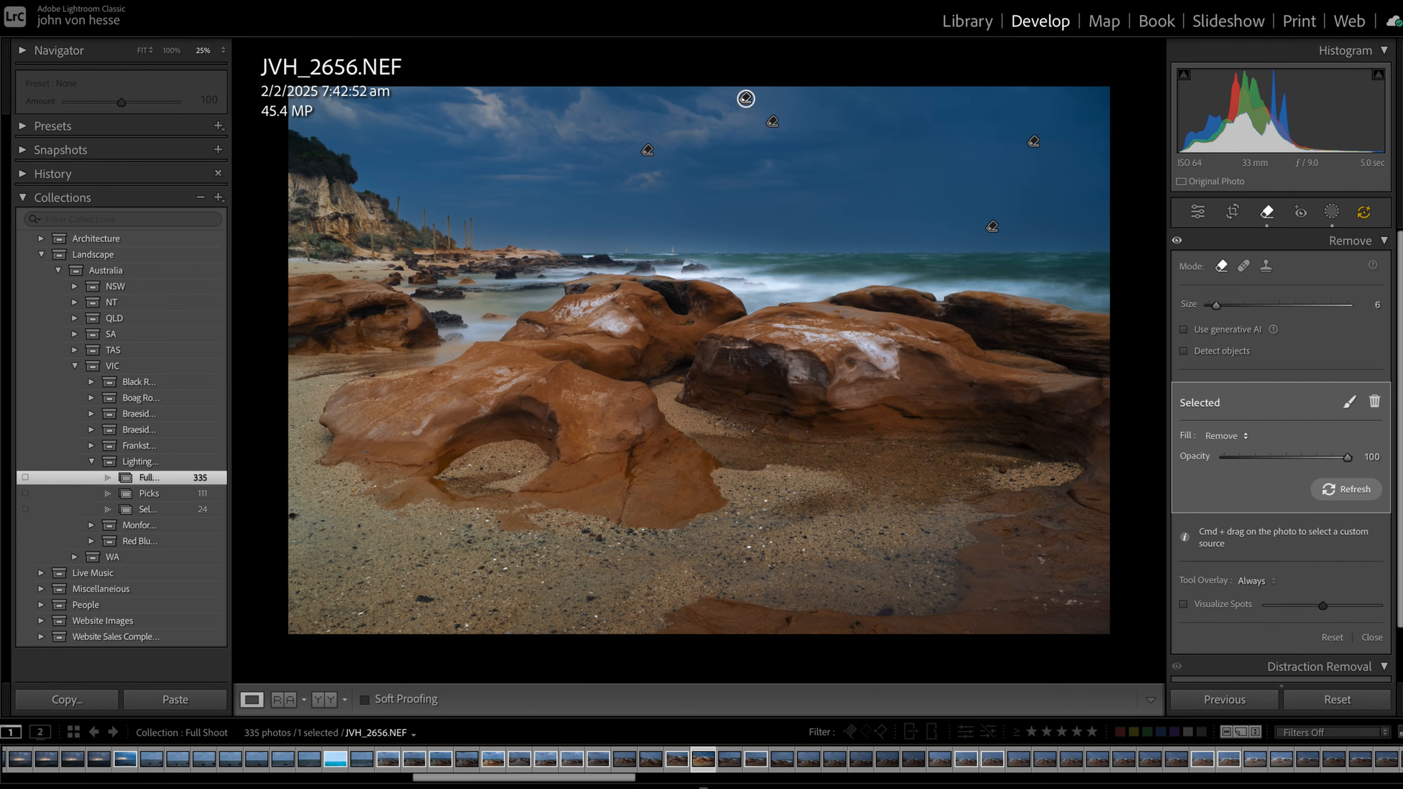
# Open the export settings for the edited photo
pyautogui.click(135, 2)
pyautogui.click(154, 218)
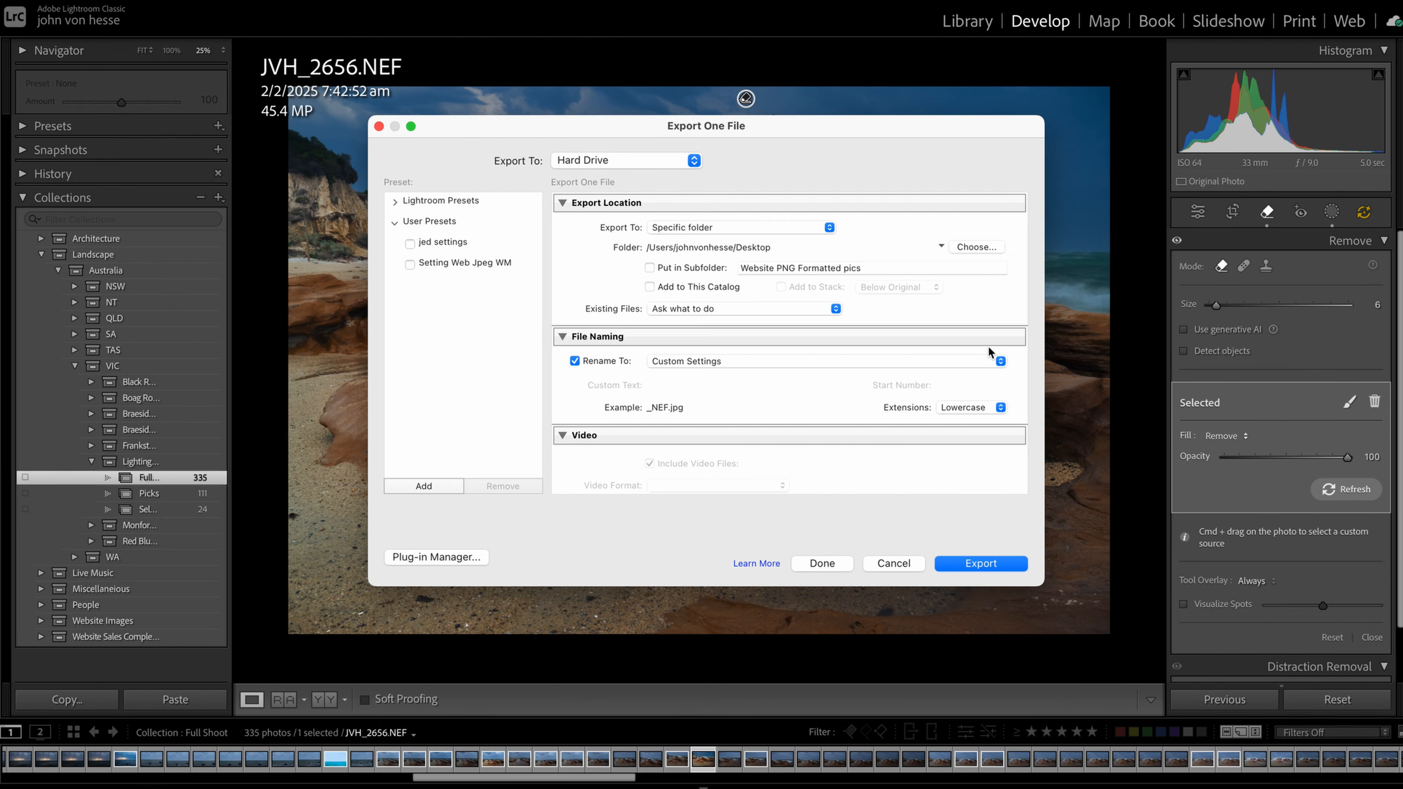